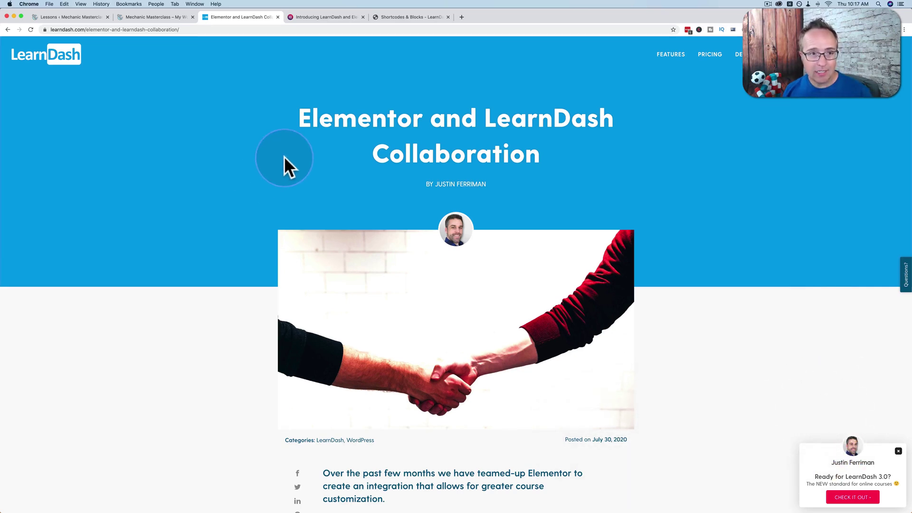
- Read the Elementor LearnDash integration announcement, then return to the Mechanic Masterclass homepage
left_click(324, 19)
scroll(198, 227, "down", 2)
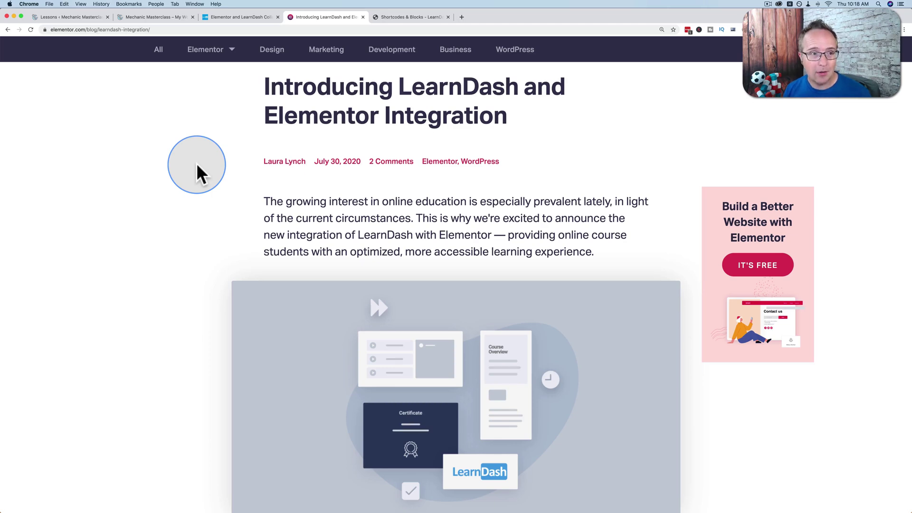
left_click(143, 17)
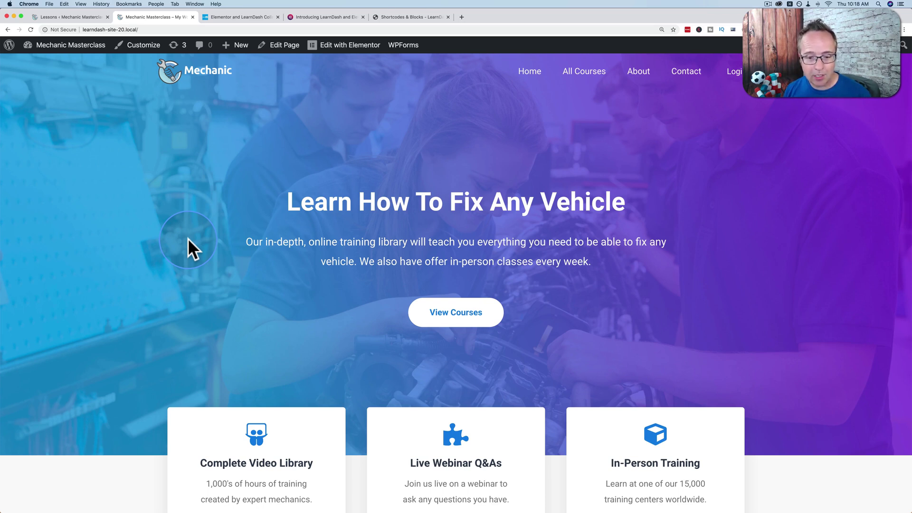
scroll(187, 238, "down", 3)
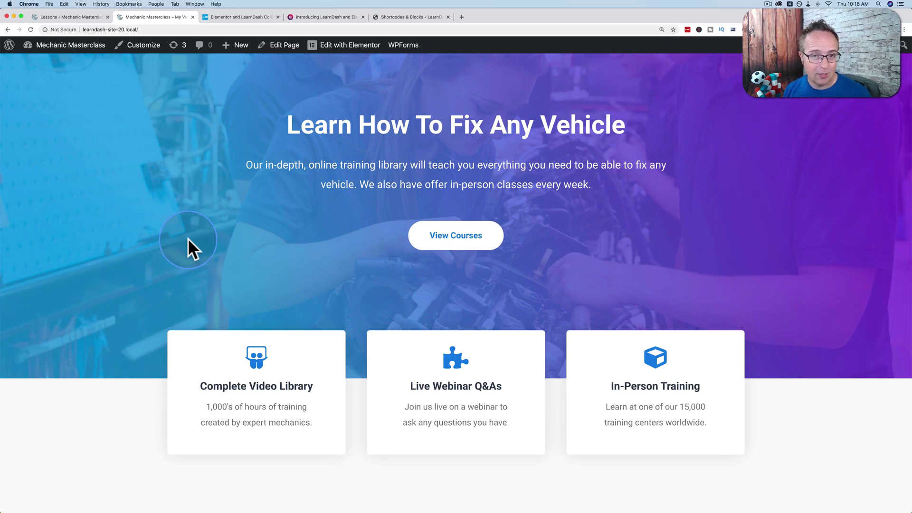
scroll(187, 238, "up", 3)
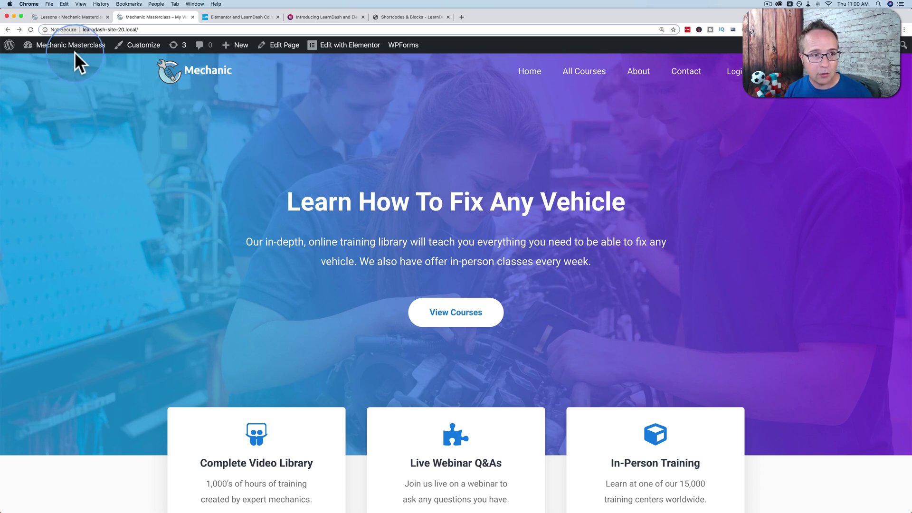
- Go to the admin dashboard and open LearnDash LMS Add-ons to confirm Elementor for LearnDash is active
mouse_move(62, 47)
left_click(41, 65)
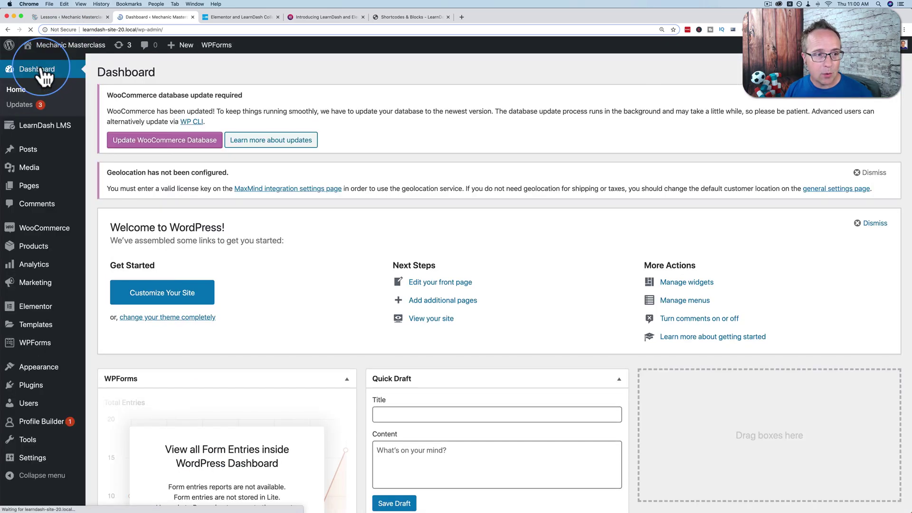
mouse_move(28, 133)
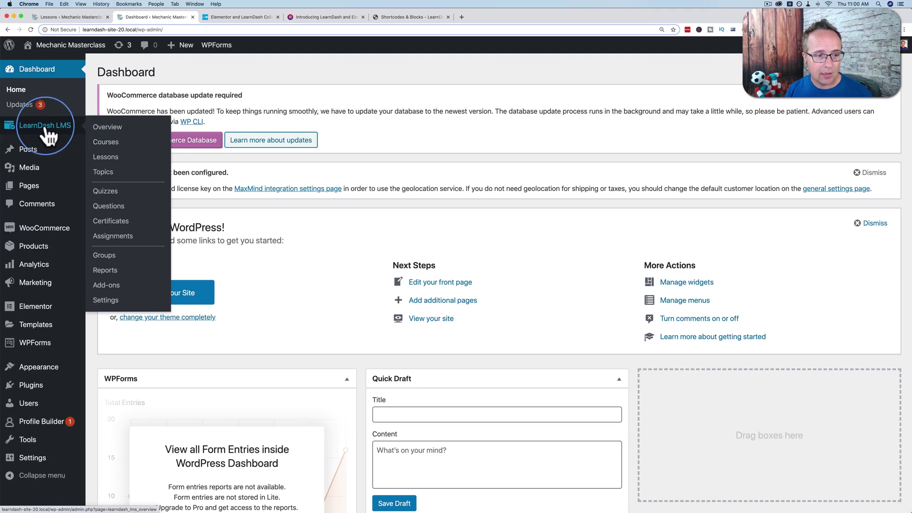
left_click(103, 288)
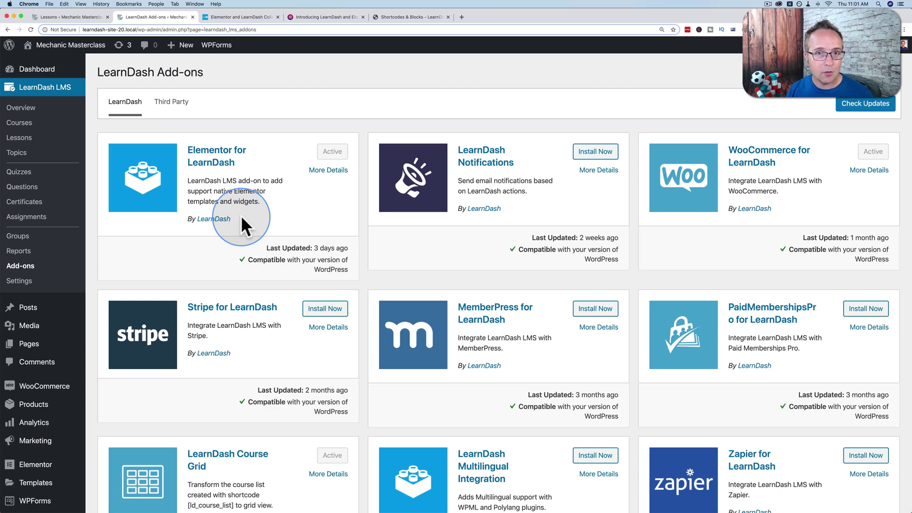
scroll(57, 338, "down", 3)
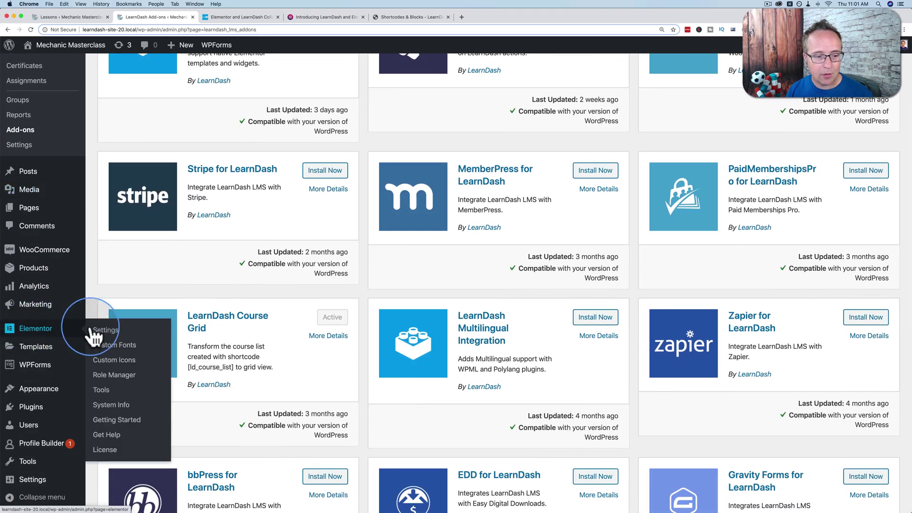
- In Elementor General settings, enable Lessons and Topics alongside the other LearnDash post types
left_click(106, 333)
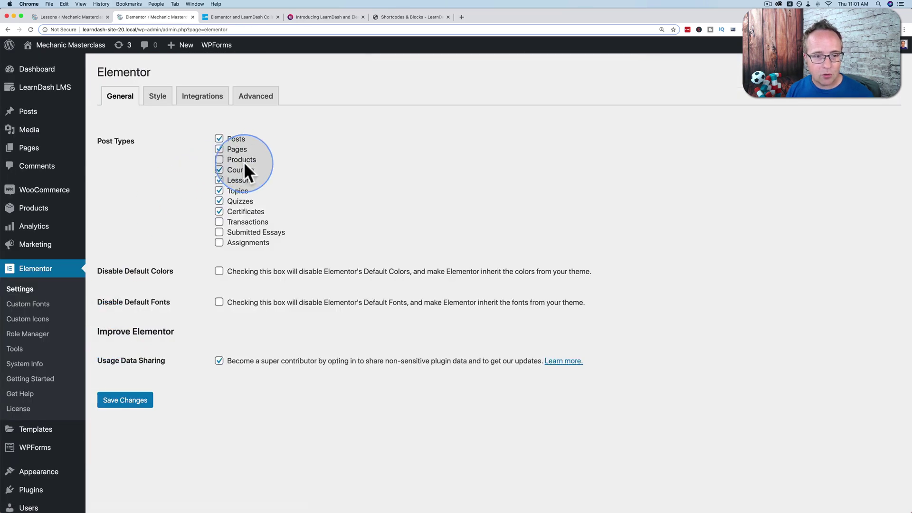
left_click_drag(259, 159, 264, 209)
left_click(219, 180)
left_click(219, 191)
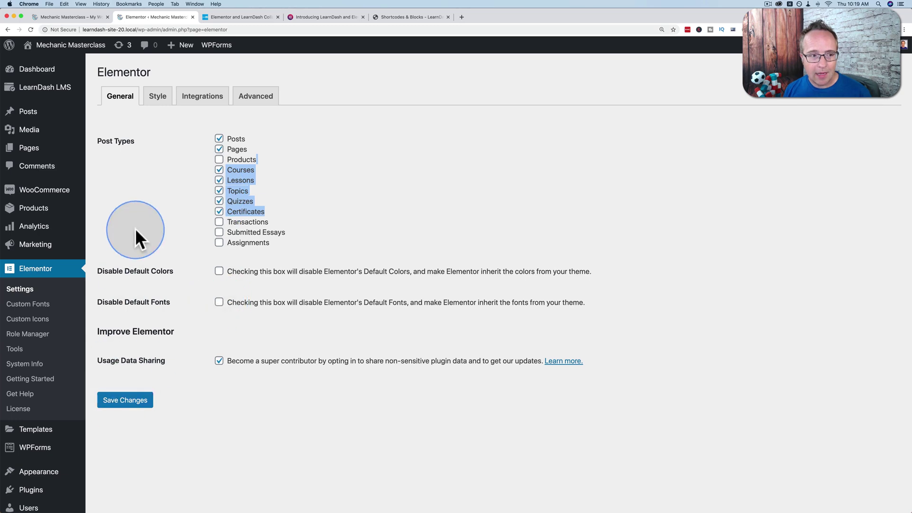
- Add a new LearnDash course and open it with Edit with Elementor
mouse_move(32, 153)
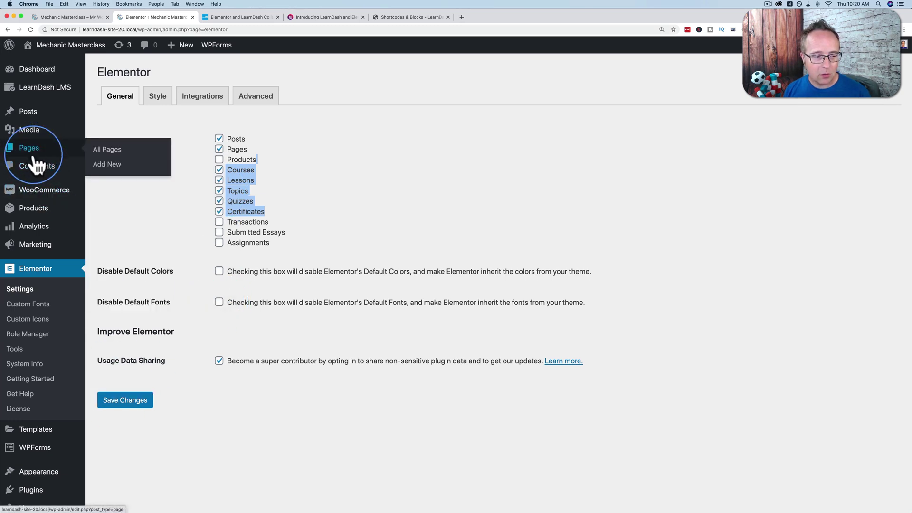
mouse_move(36, 88)
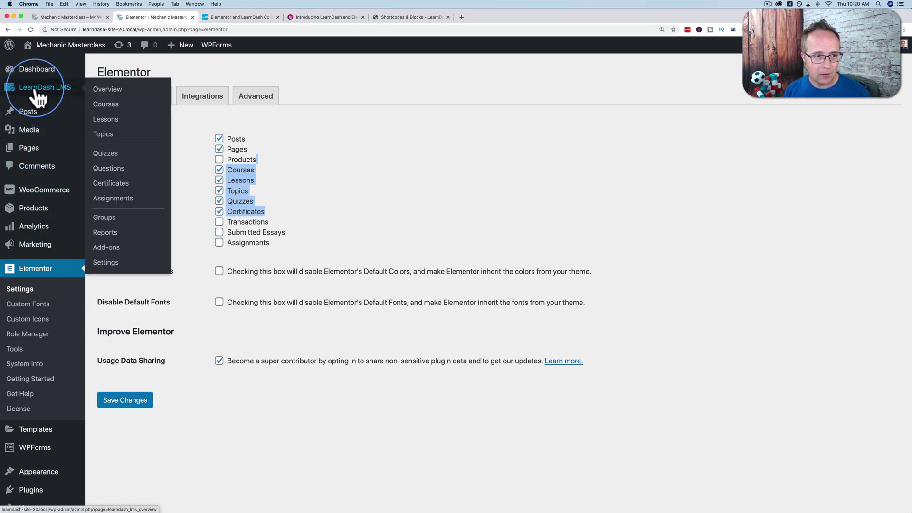
left_click(107, 105)
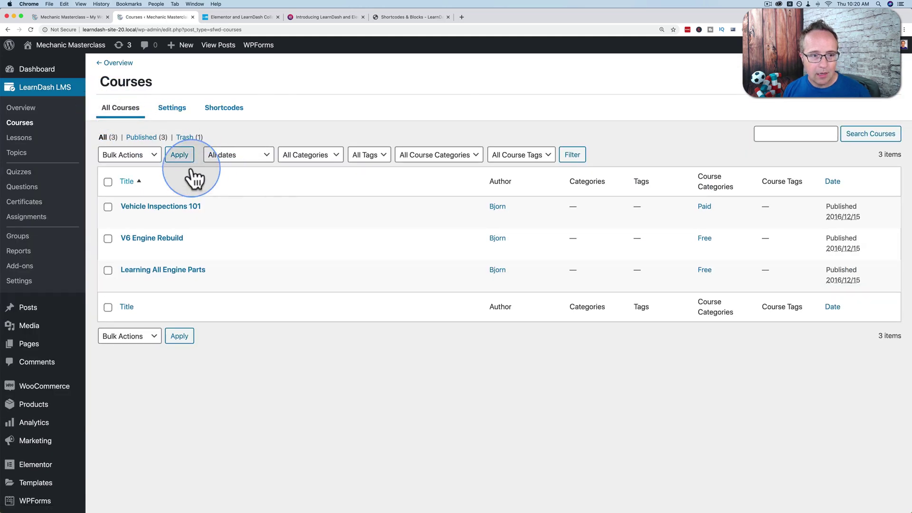
left_click(805, 92)
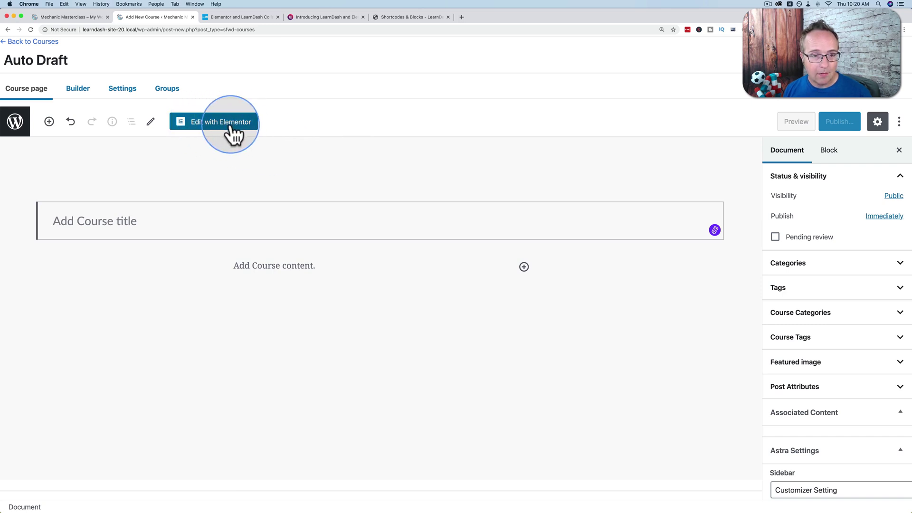
left_click(230, 127)
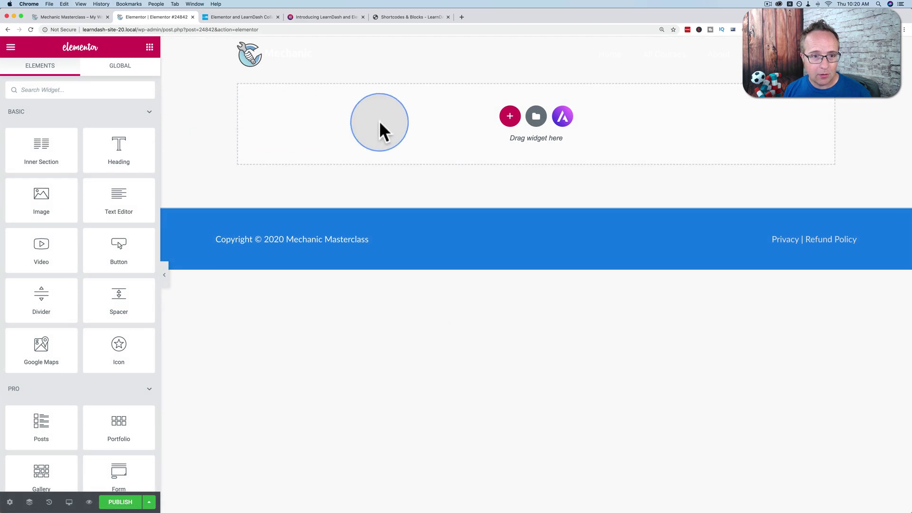
- Collapse the Basic, Pro and General widget groups and expand LearnDash Elements
left_click(149, 112)
left_click(148, 139)
left_click(147, 167)
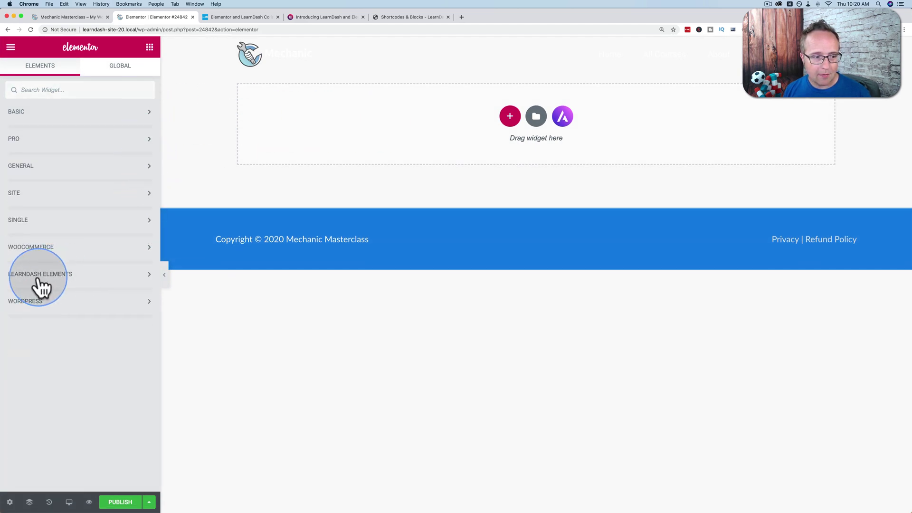
left_click(76, 278)
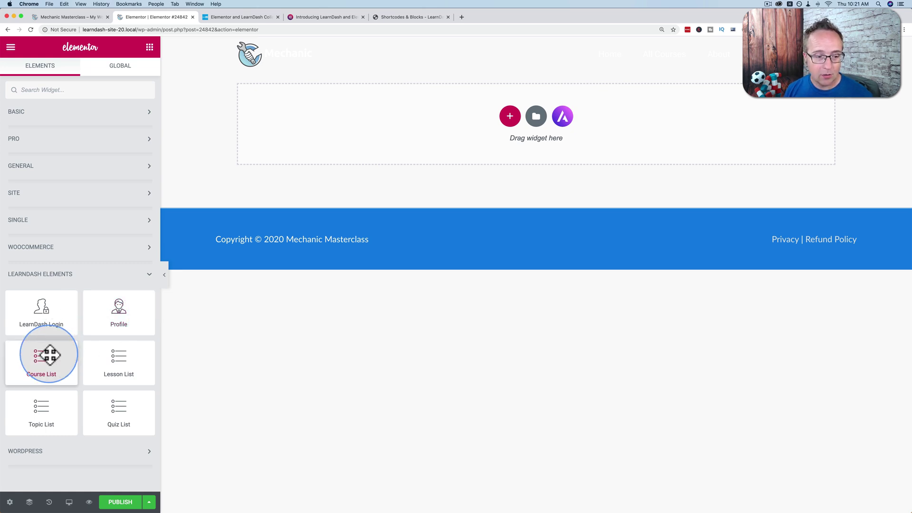
- Drop a Course List into the empty section and give that section unlinked top padding of 100
left_click_drag(50, 354, 340, 128)
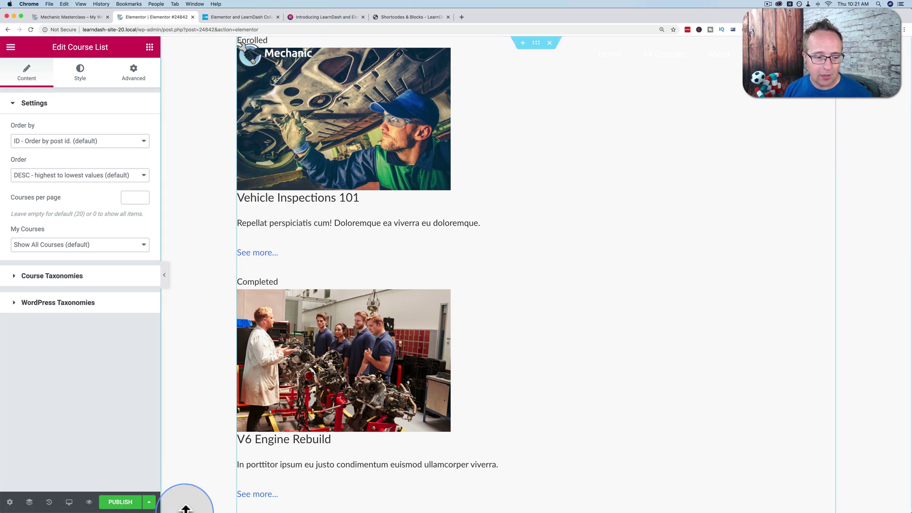
left_click(33, 501)
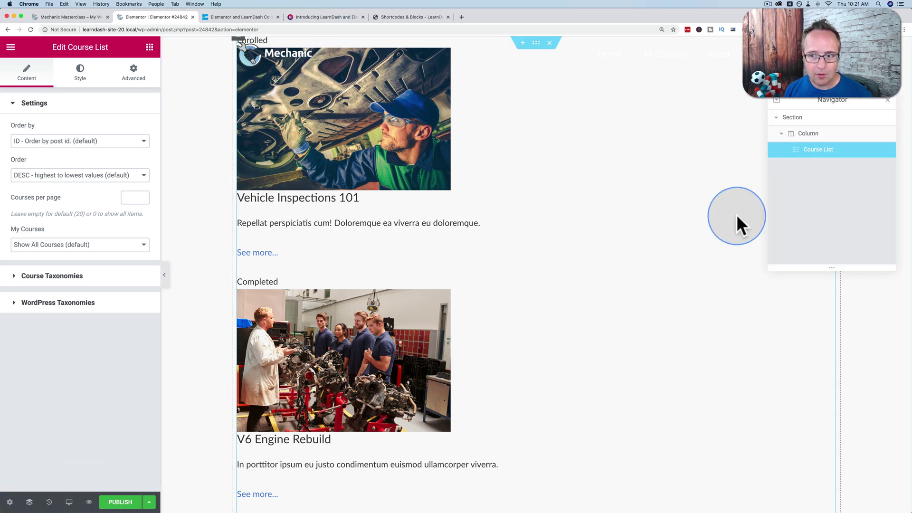
left_click(781, 131)
left_click(779, 119)
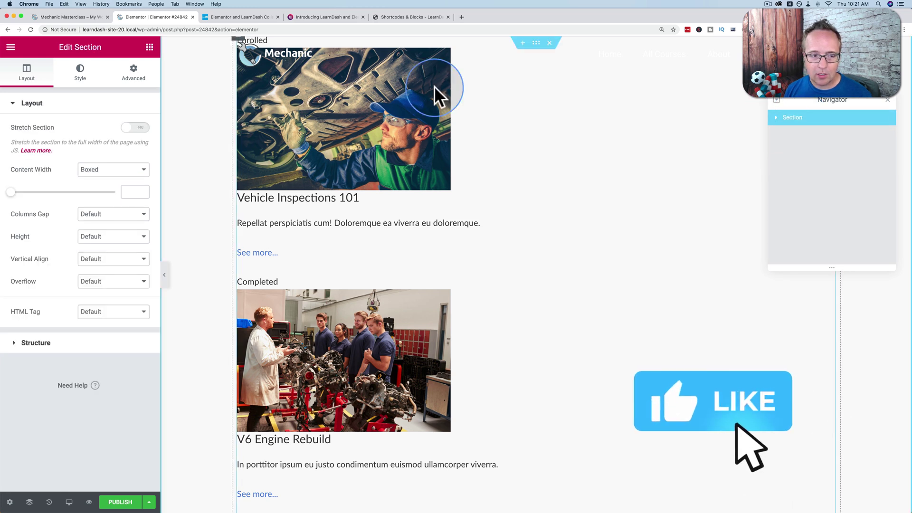
left_click(135, 73)
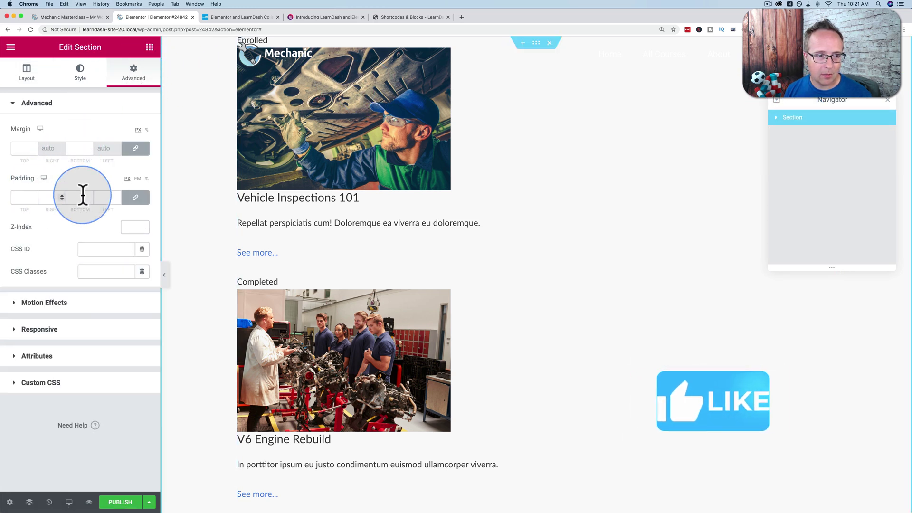
left_click(137, 198)
left_click(25, 197)
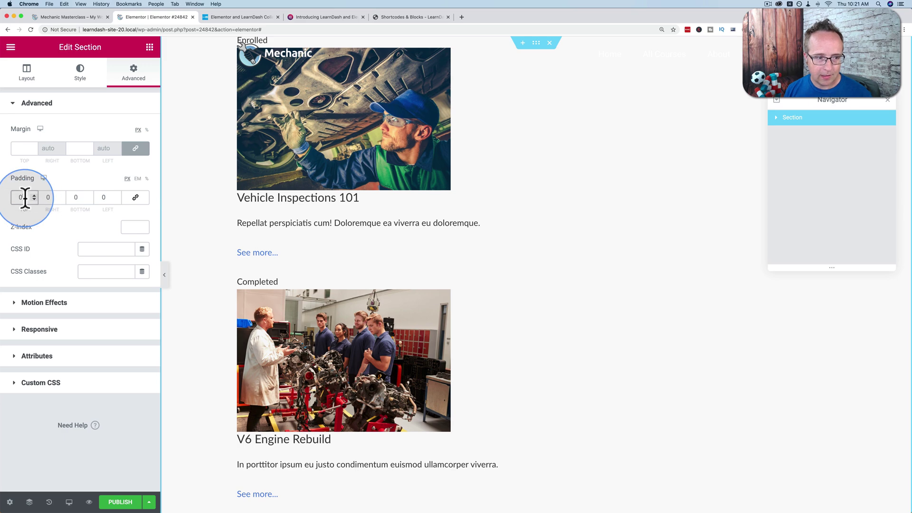
type("100")
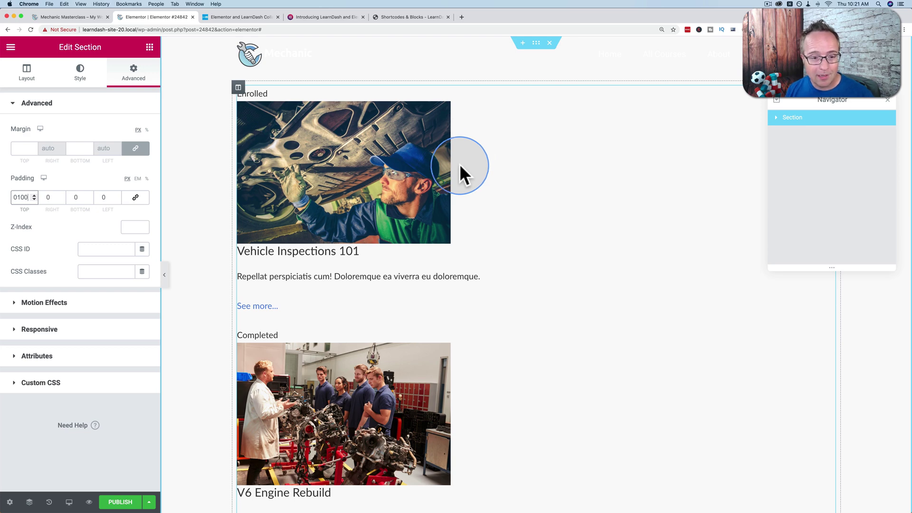
scroll(387, 288, "down", 10)
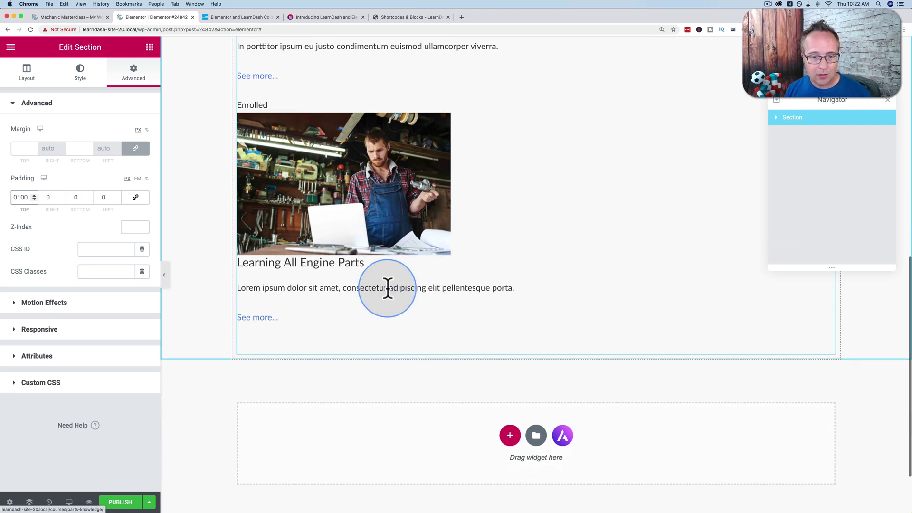
- Keep the Course List defaults: sort by post id, descending, all courses, no taxonomy filters
left_click(387, 287)
left_click(59, 143)
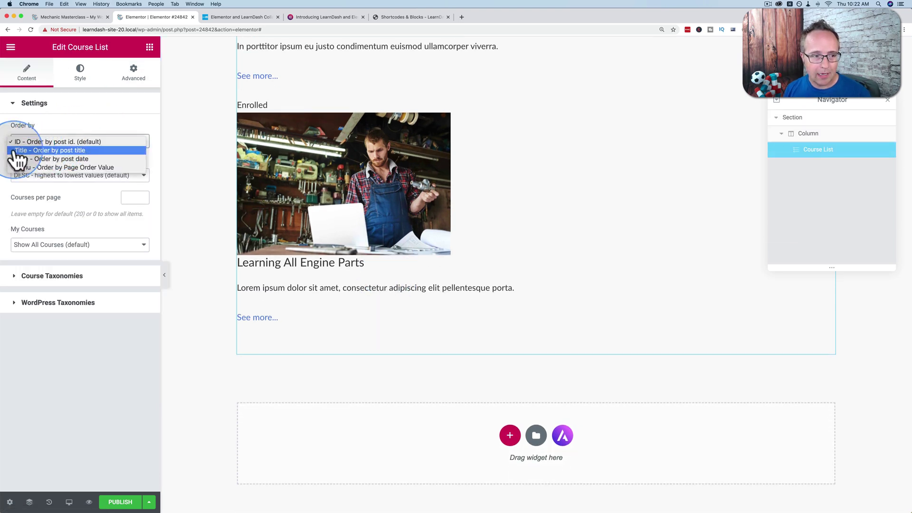
left_click(59, 194)
left_click(87, 176)
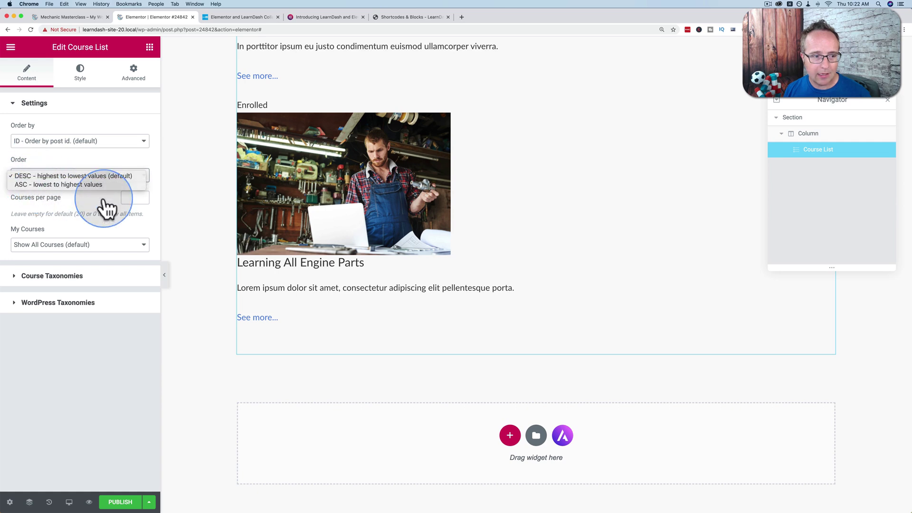
left_click(104, 200)
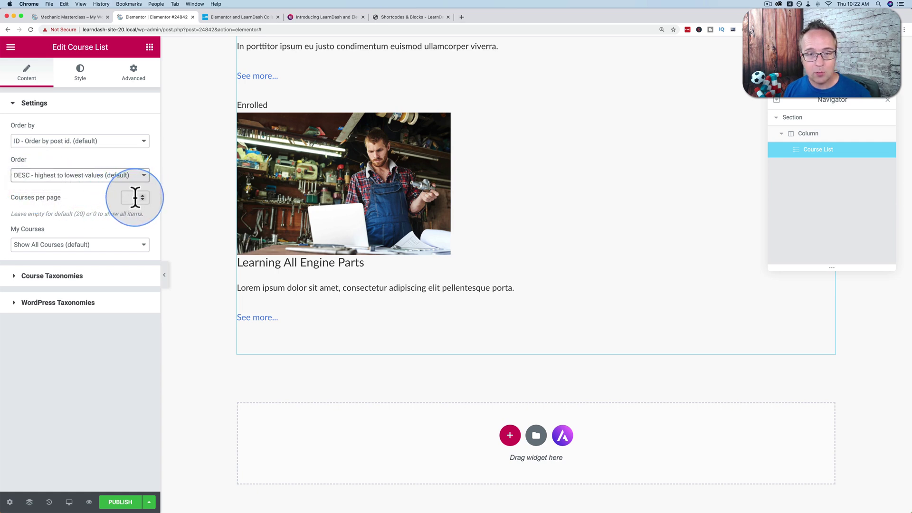
left_click(73, 246)
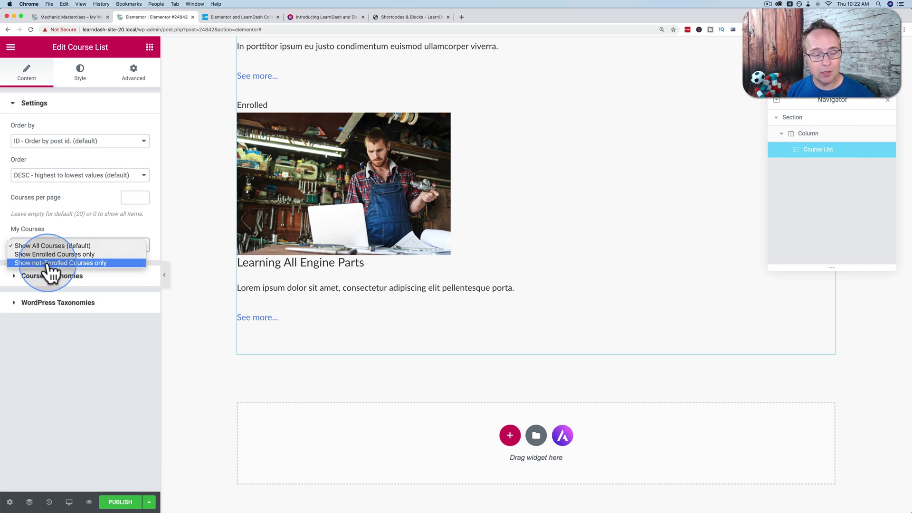
left_click(90, 277)
left_click(48, 275)
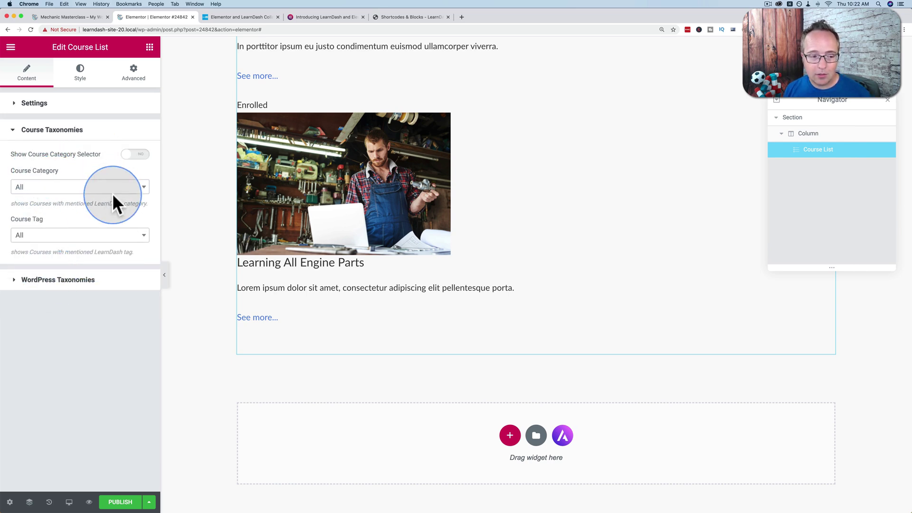
left_click(71, 284)
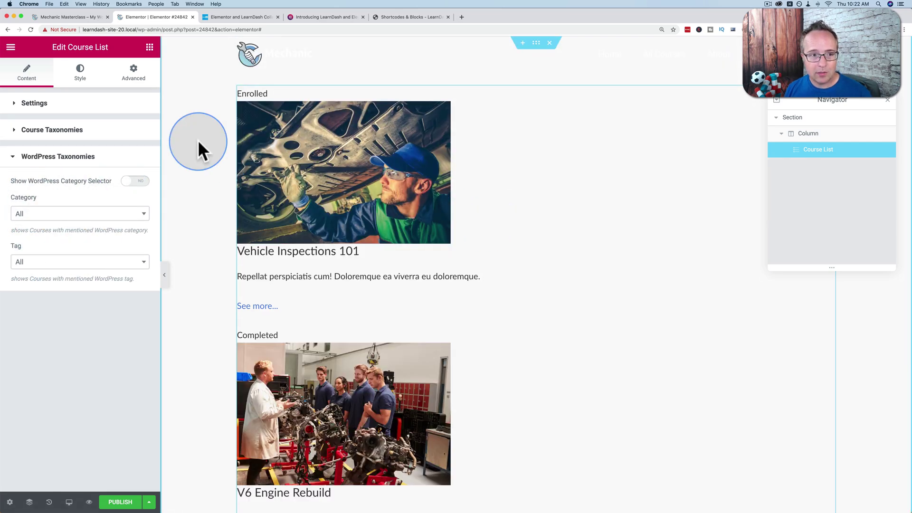
- Search the widget panel for 'cour' to list the course widgets
left_click(148, 47)
left_click(59, 93)
type("course")
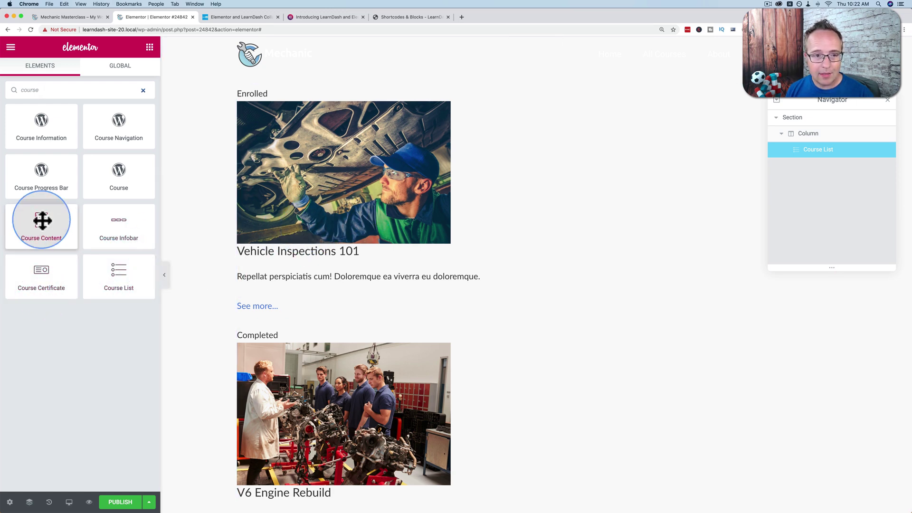
- Delete the Course List widget and place a Course Infobar in the top section
left_click_drag(42, 220, 830, 102)
right_click(818, 149)
left_click(834, 249)
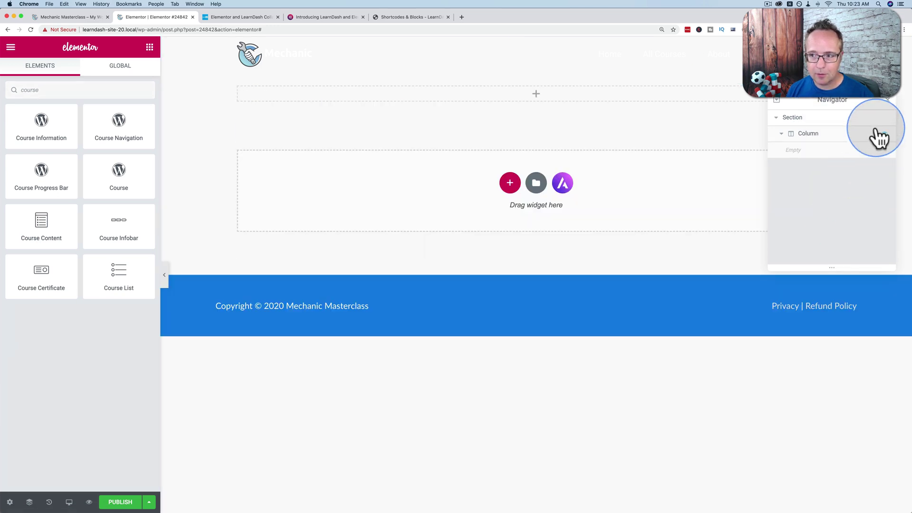
left_click(886, 101)
left_click_drag(119, 226, 398, 97)
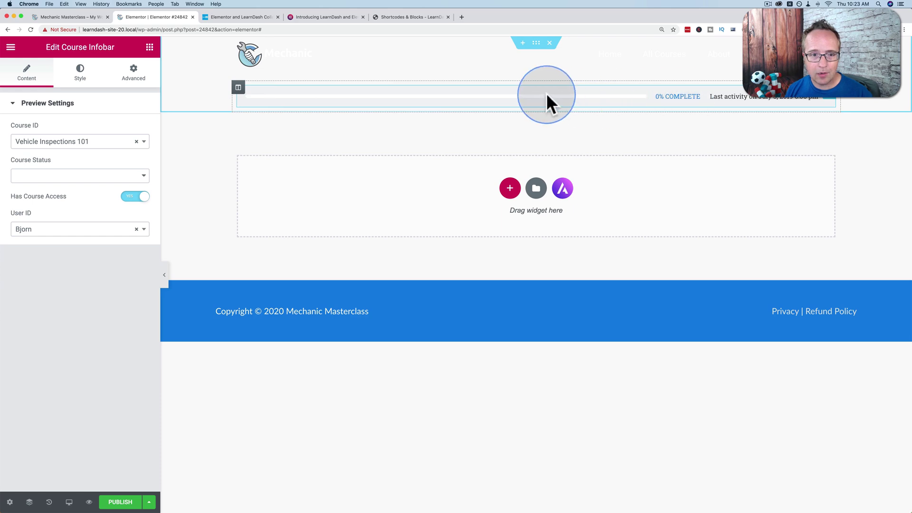
- Add Course Content below the infobar and Course Certificate below the content
left_click(148, 47)
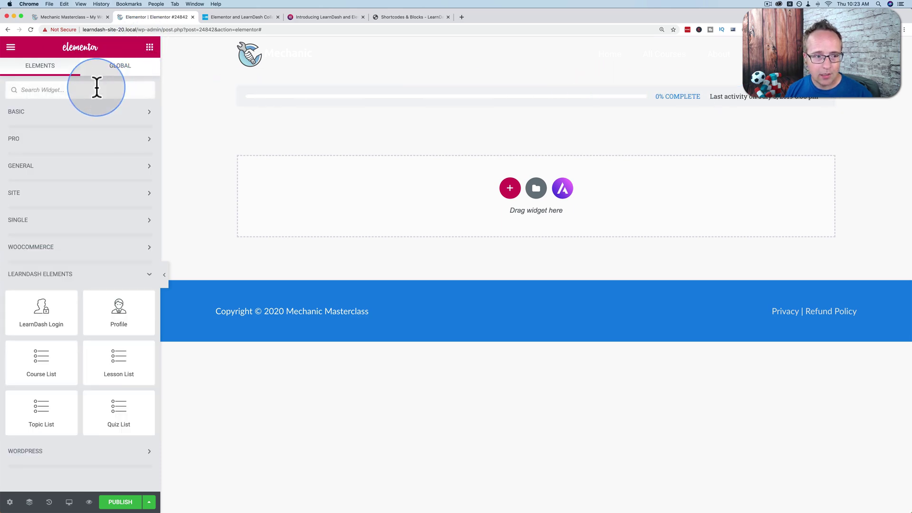
type("course")
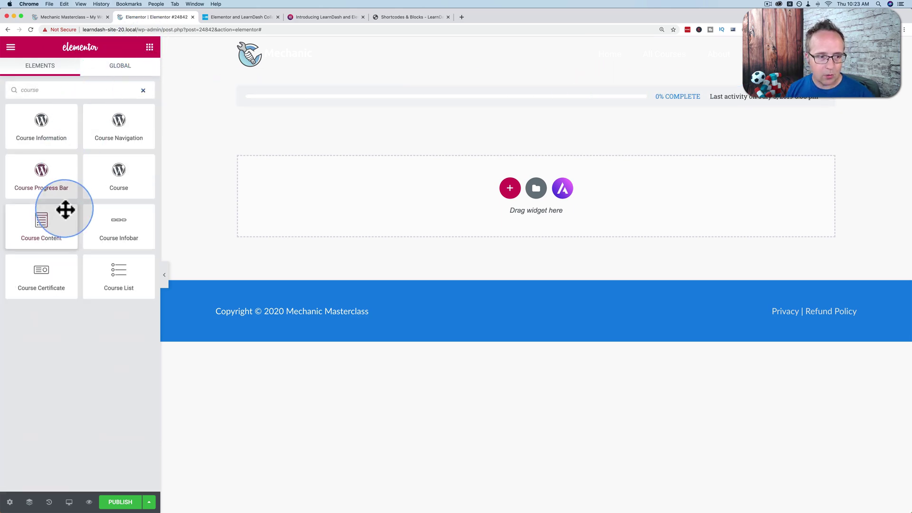
left_click_drag(42, 231, 415, 175)
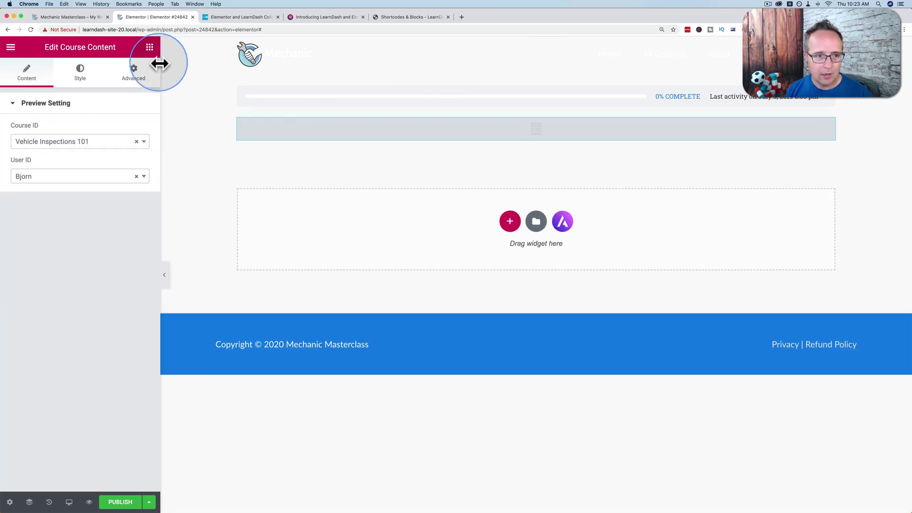
left_click(151, 48)
left_click(66, 88)
type("course")
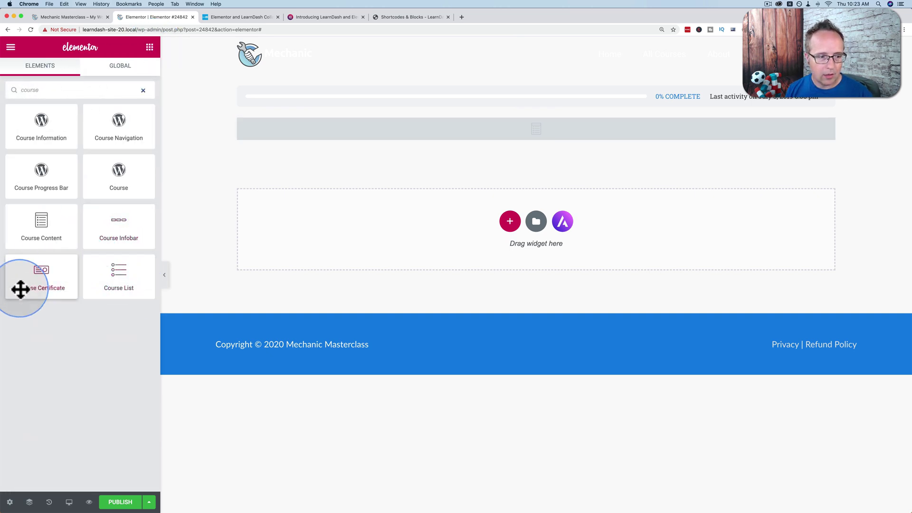
left_click_drag(24, 287, 421, 214)
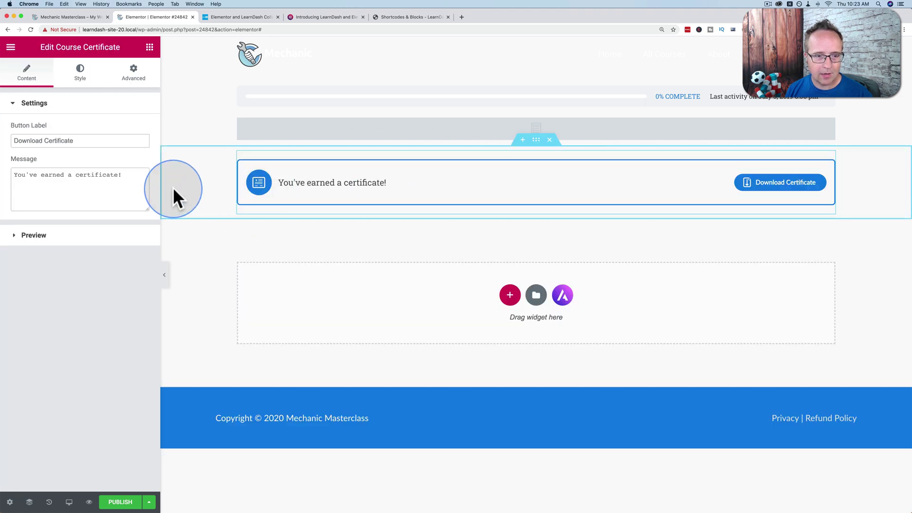
left_click(313, 90)
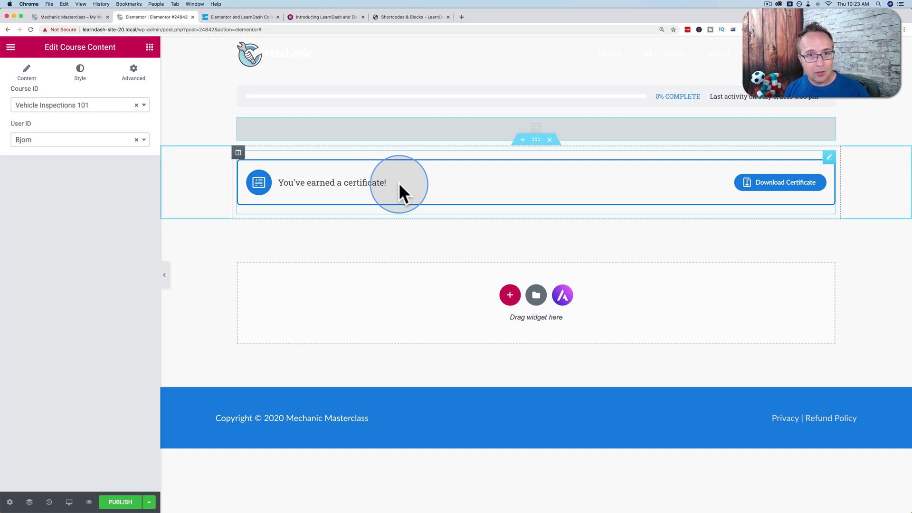
- Exit the course editor to the dashboard, confirm leaving, and go back to the Courses list
left_click(92, 16)
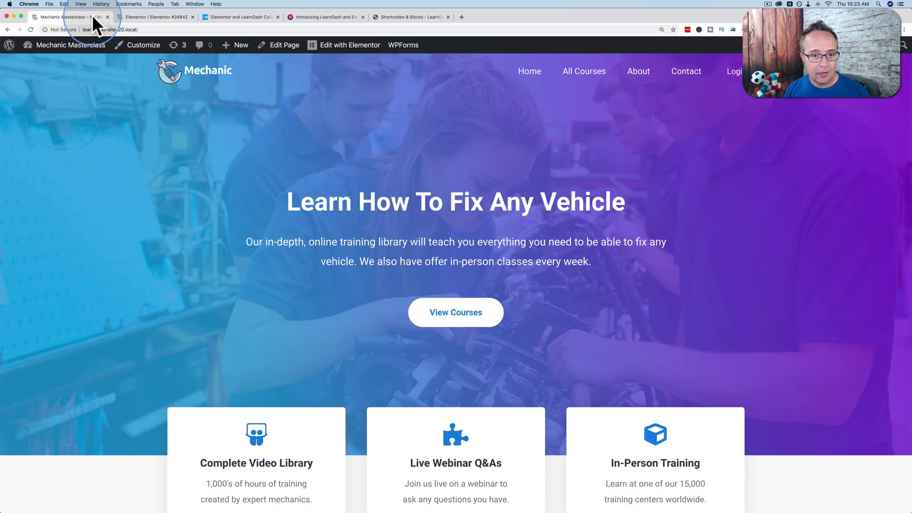
left_click(145, 17)
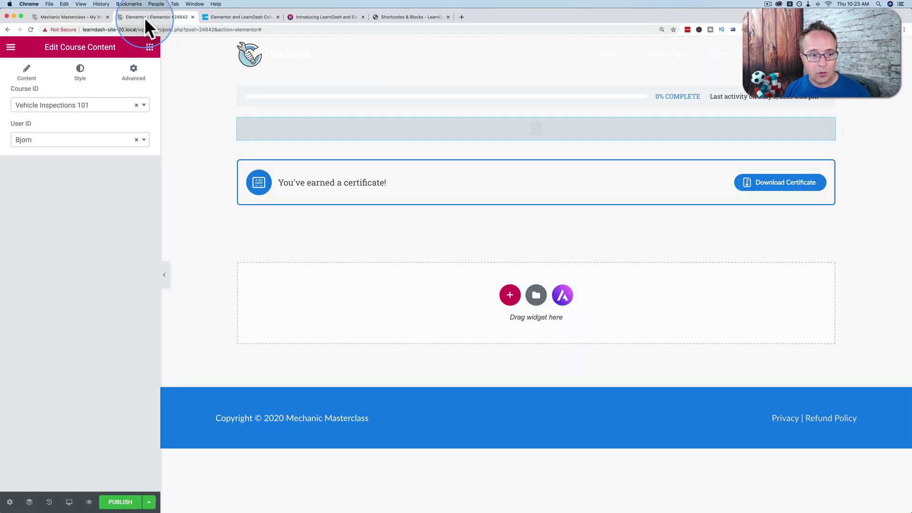
left_click(10, 47)
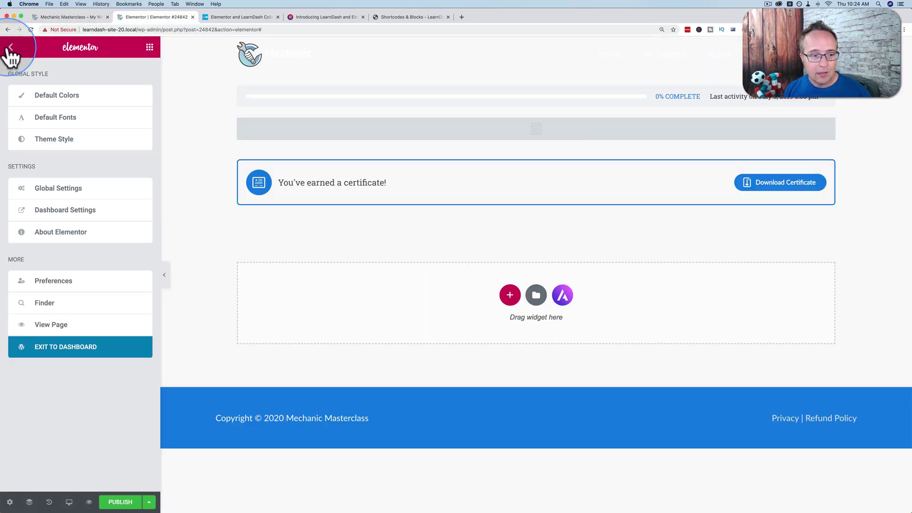
left_click(81, 349)
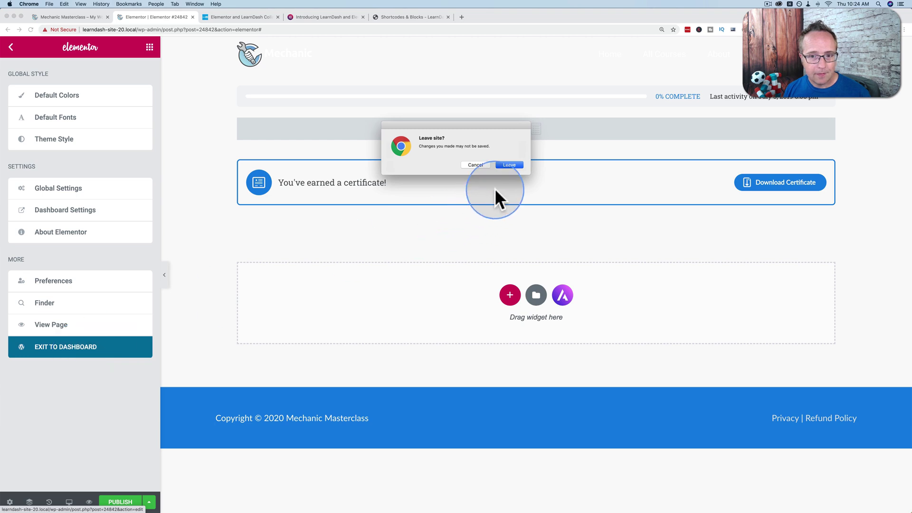
left_click(508, 161)
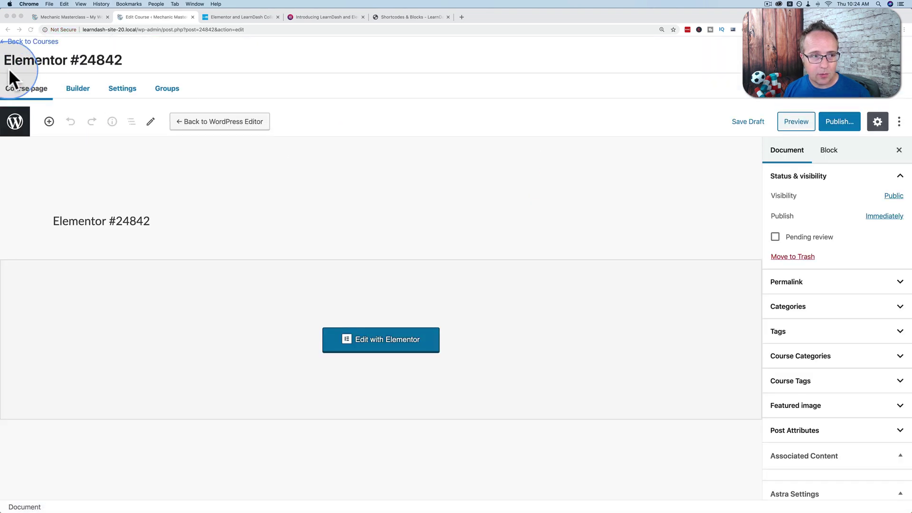
left_click(21, 42)
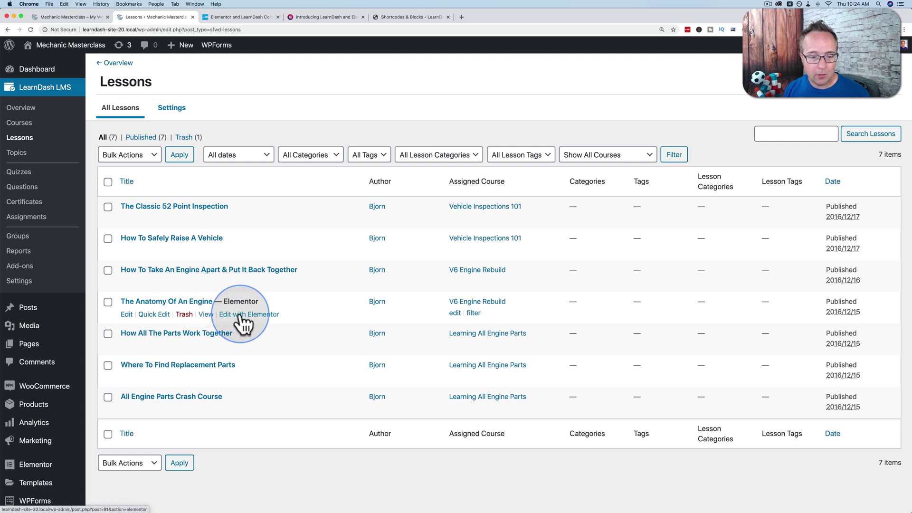
- Open The Anatomy Of An Engine lesson with Edit with Elementor
left_click(240, 316)
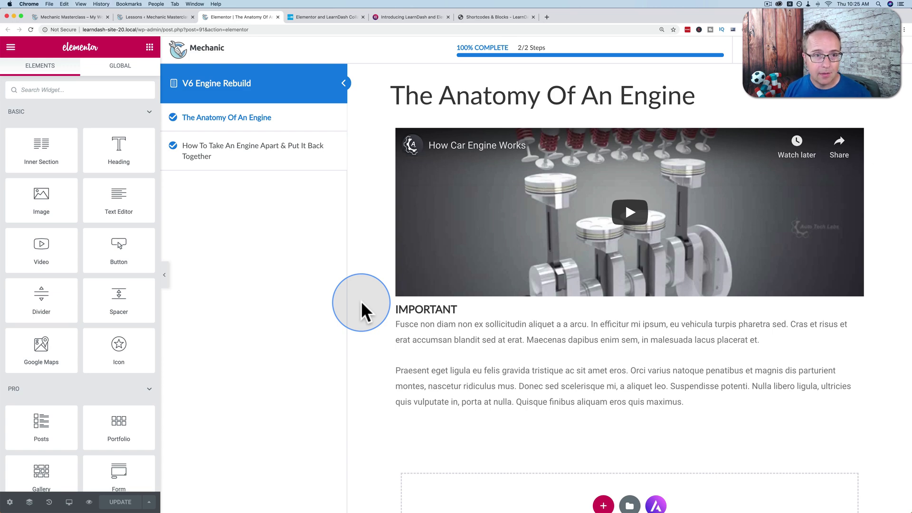
- View The Anatomy Of An Engine lesson live and select its IMPORTANT heading and paragraphs
left_click(147, 17)
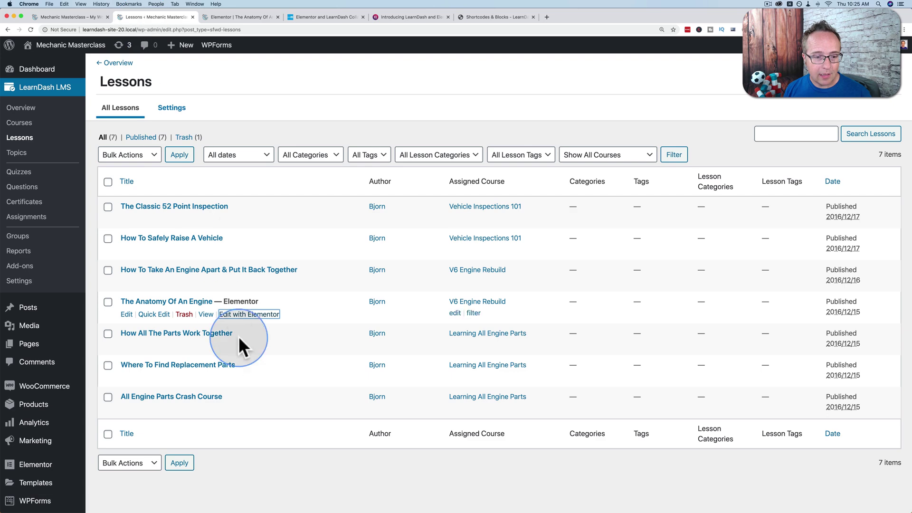
left_click(204, 315, "super")
left_click(314, 18)
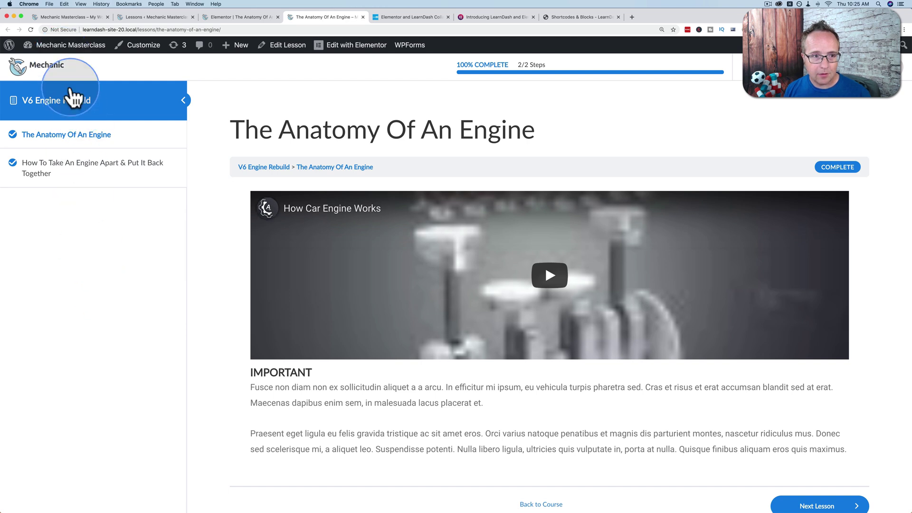
scroll(694, 333, "down", 1)
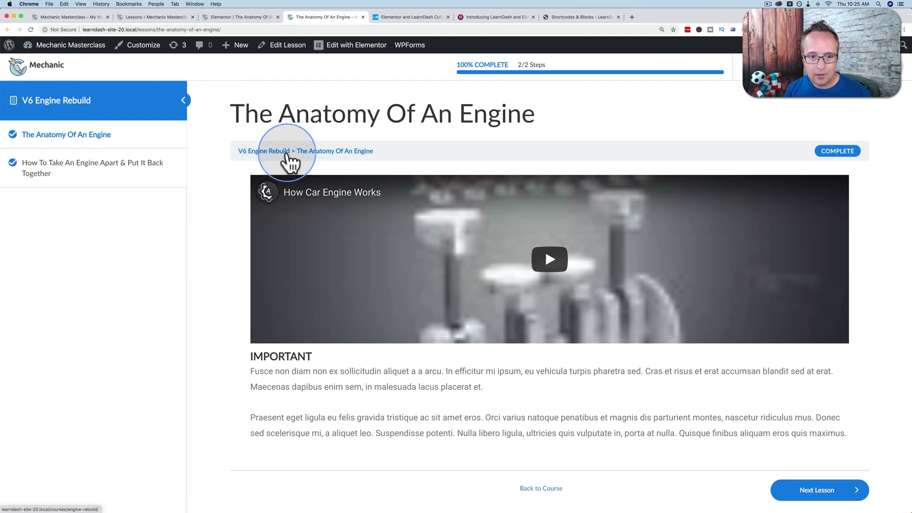
scroll(474, 283, "down", 2)
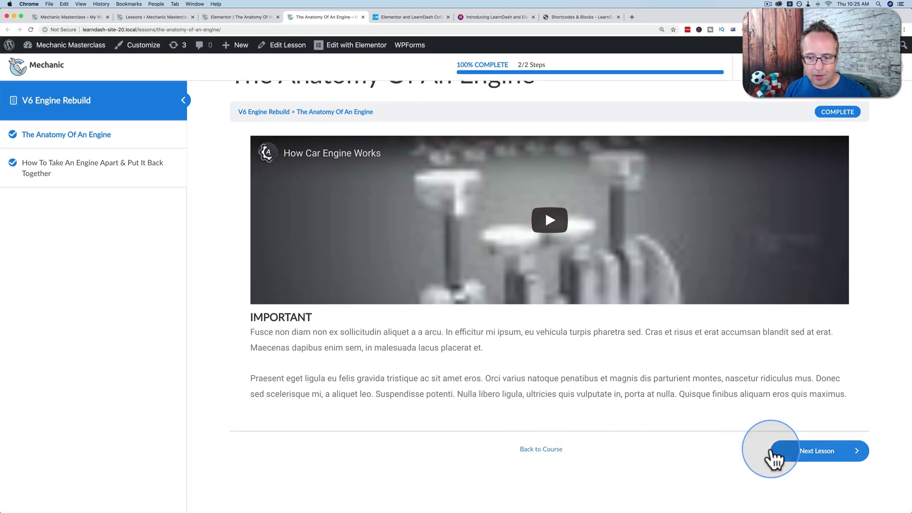
scroll(451, 366, "up", 1)
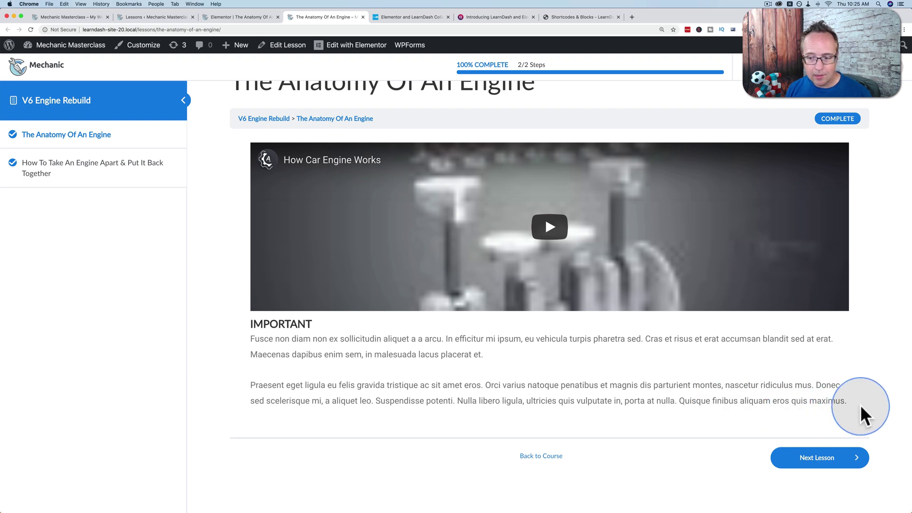
left_click_drag(860, 403, 248, 138)
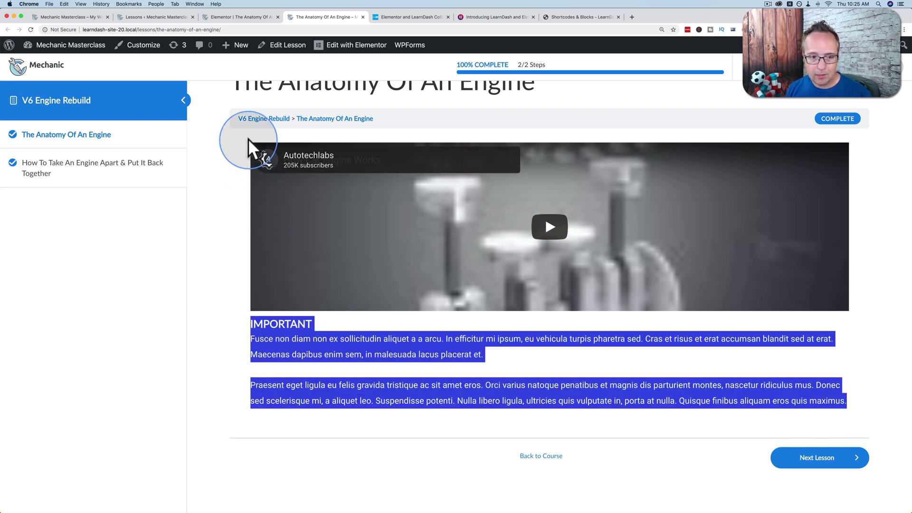
- Back in the lesson's Elementor editor, filter widgets by 'less' to list the four Lesson widgets
left_click(244, 16)
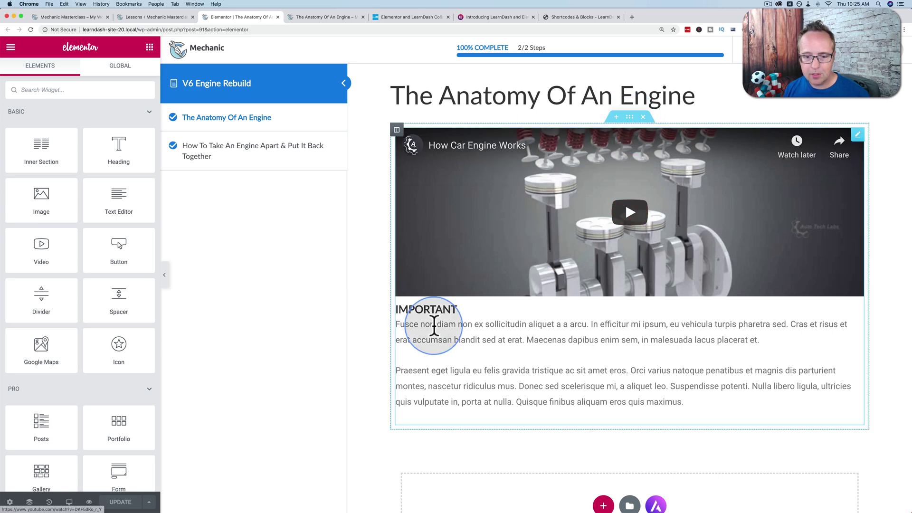
left_click(434, 326)
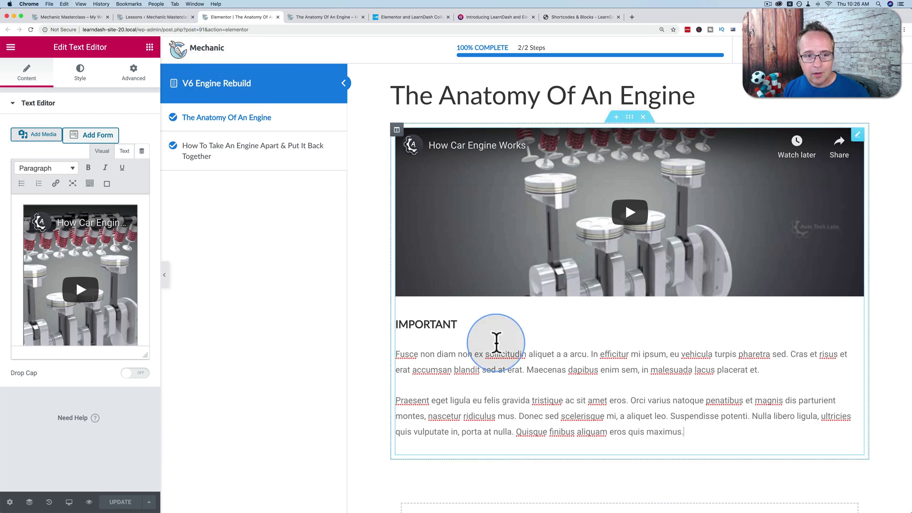
left_click(150, 47)
left_click(71, 89)
type("less")
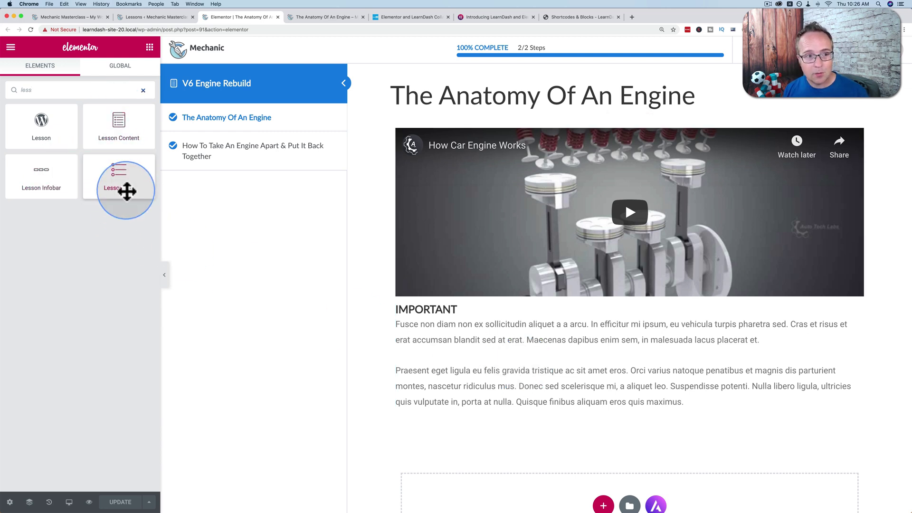
- Close the lesson's Elementor editor, Lessons list and live lesson tabs, opening the admin dashboard
left_click(278, 17)
left_click(164, 16)
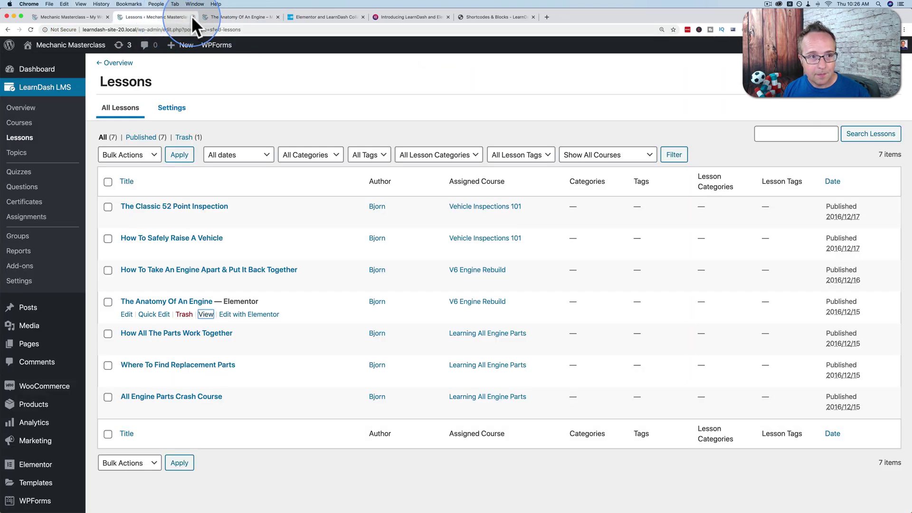
left_click(193, 16)
left_click(84, 16)
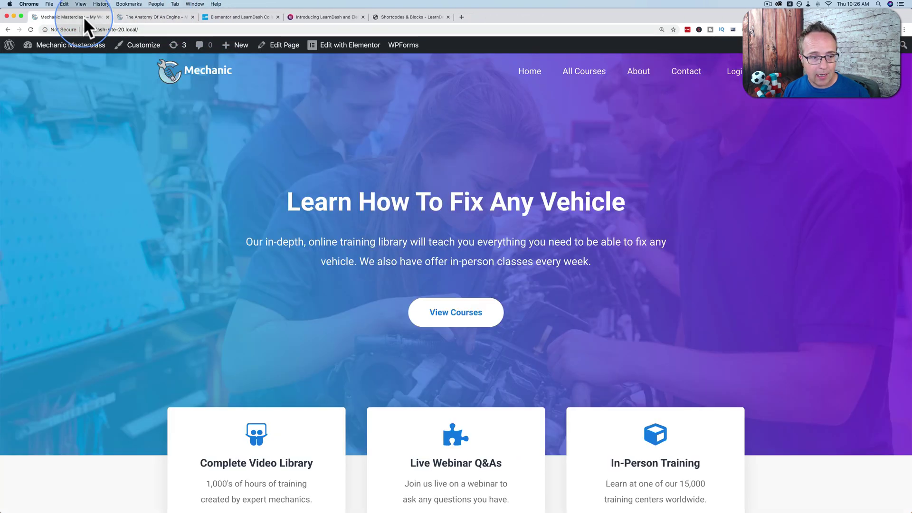
left_click(56, 47, "super")
left_click(193, 17)
- Show the LearnDash LMS Topics list of seven topics in the admin
left_click(170, 17)
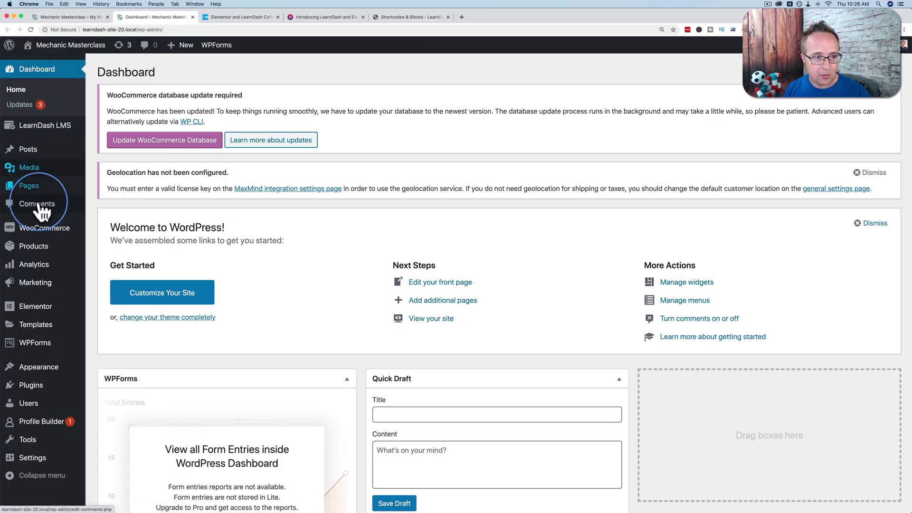
mouse_move(43, 127)
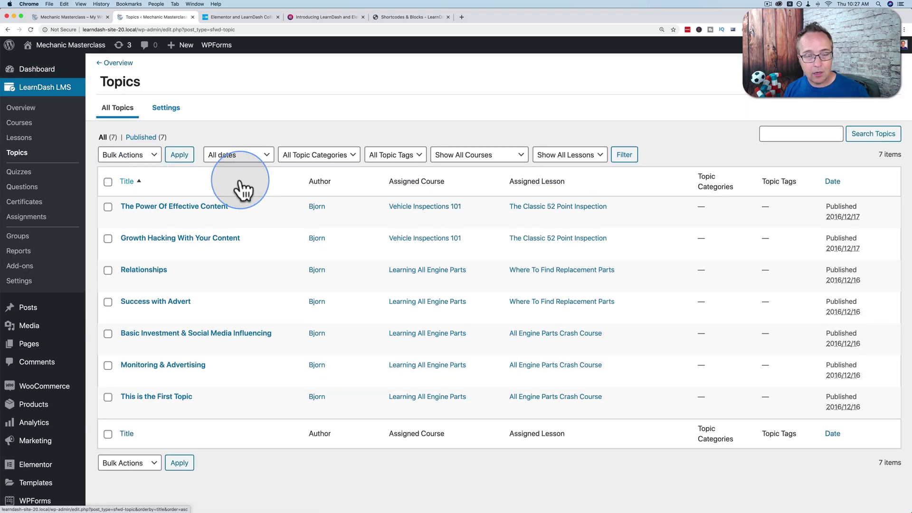
mouse_move(403, 215)
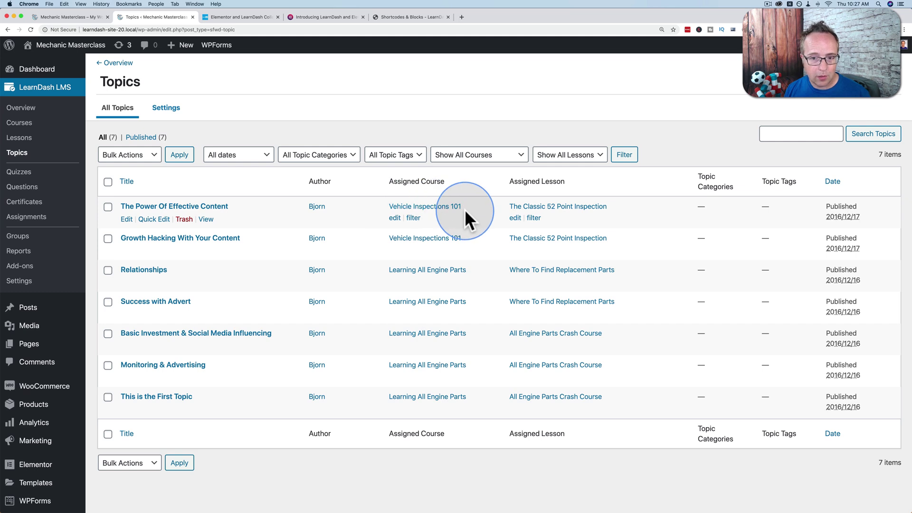
mouse_move(509, 208)
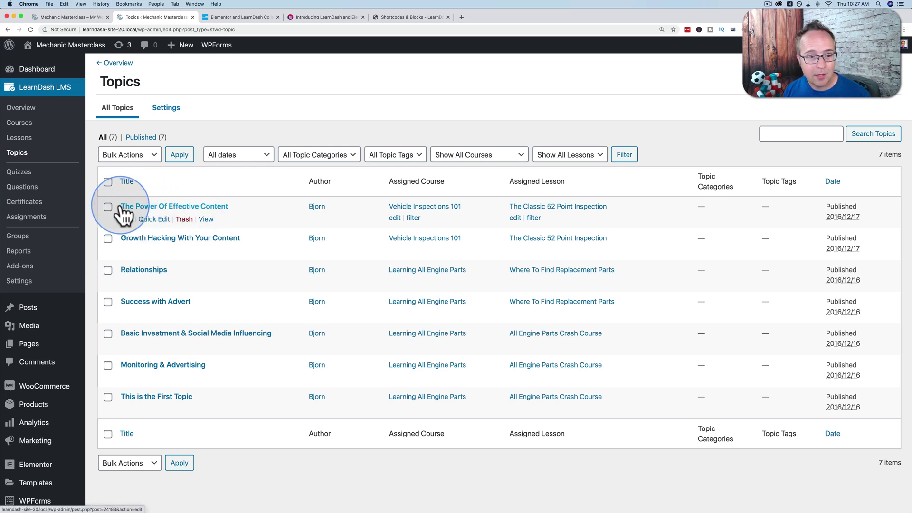
- Open The Power Of Effective Content topic's live page and select its four body paragraphs
left_click(205, 220, "super")
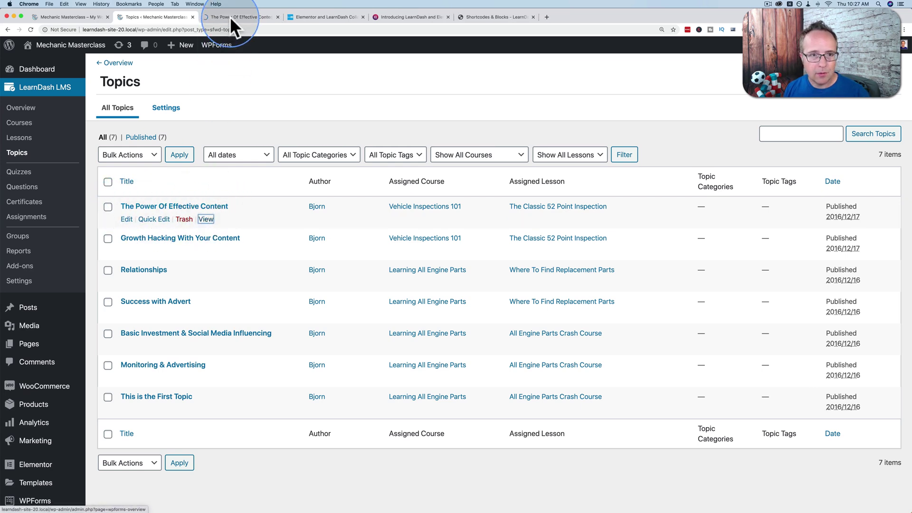
left_click(230, 16)
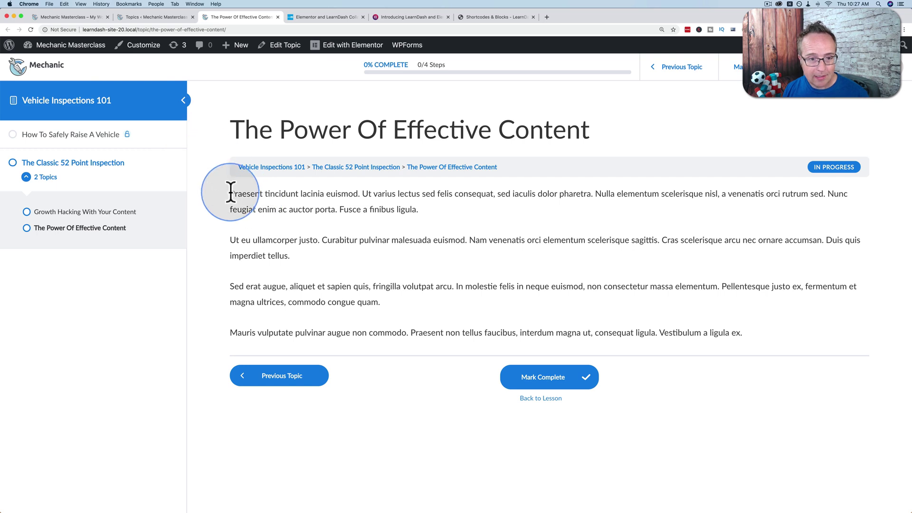
left_click_drag(230, 192, 779, 333)
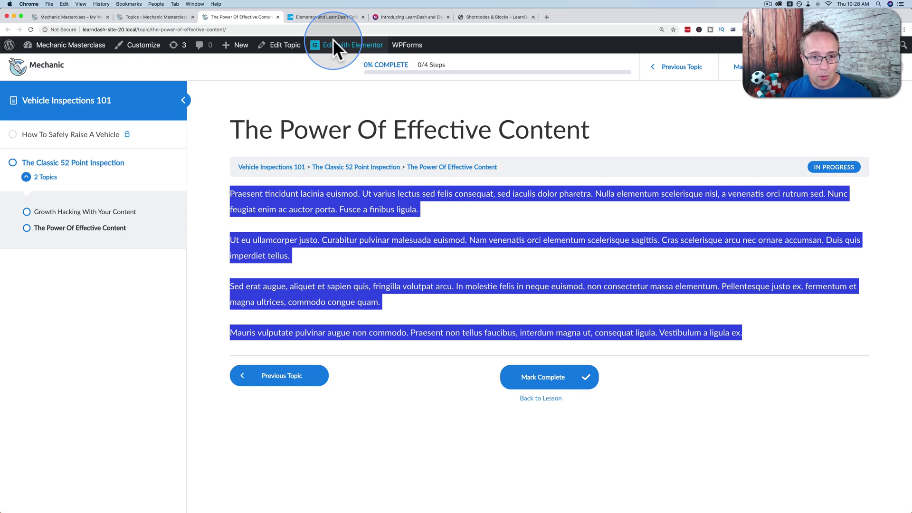
- Open The Power Of Effective Content topic in the WordPress editor and inspect its title and paragraphs
left_click(277, 65)
left_click(281, 47)
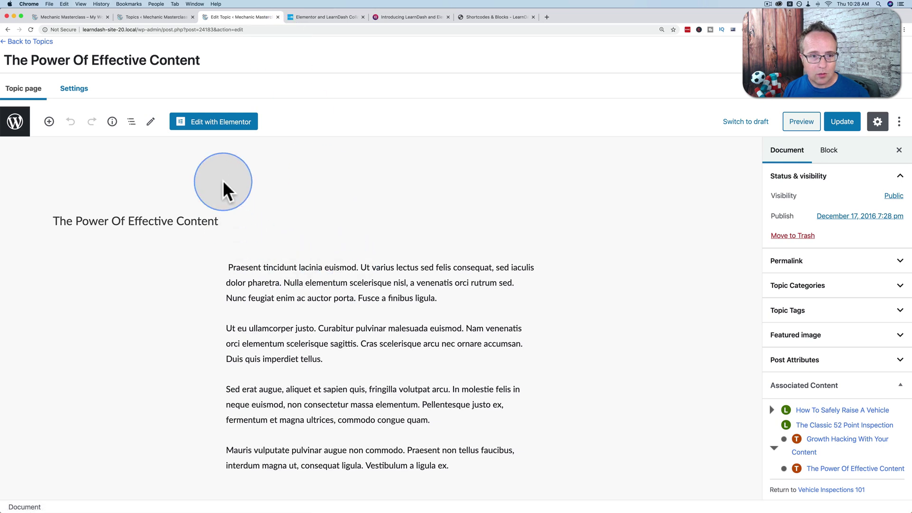
scroll(304, 266, "down", 3)
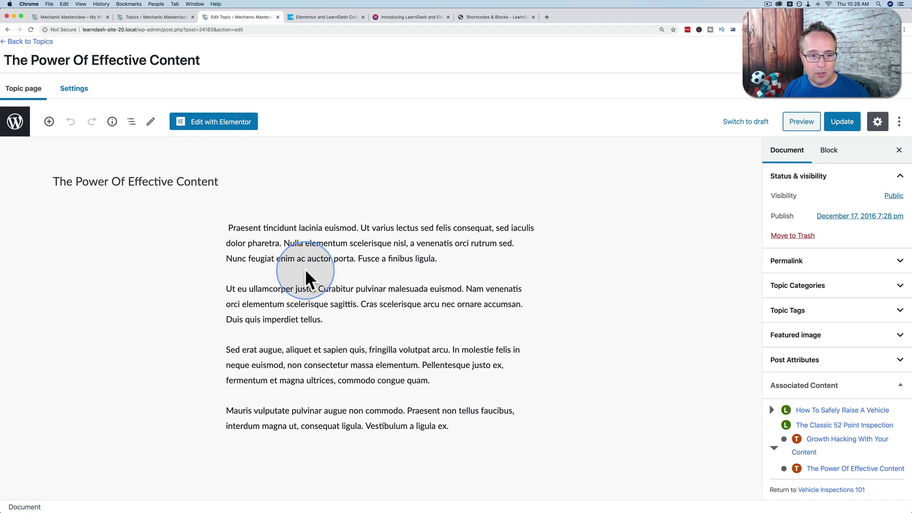
scroll(252, 237, "up", 1)
left_click(231, 167)
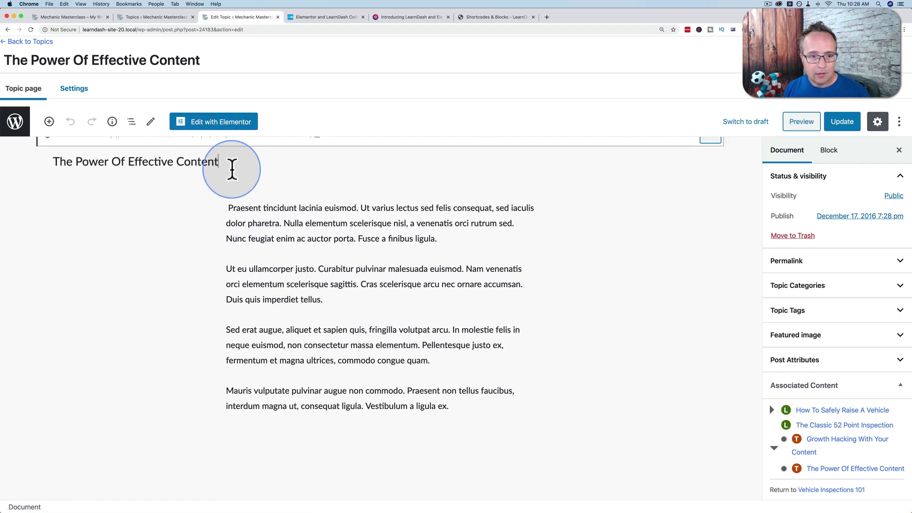
left_click(304, 297)
scroll(305, 294, "down", 3)
scroll(304, 295, "up", 5)
- In Elementor, filter widgets by 'topic' and try dragging the Topic List widget onto the topic
left_click(217, 128)
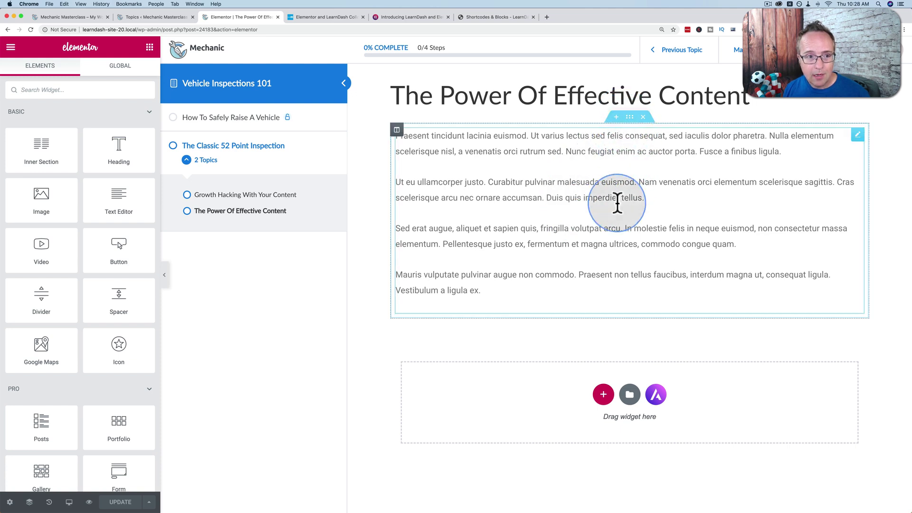
type("topic")
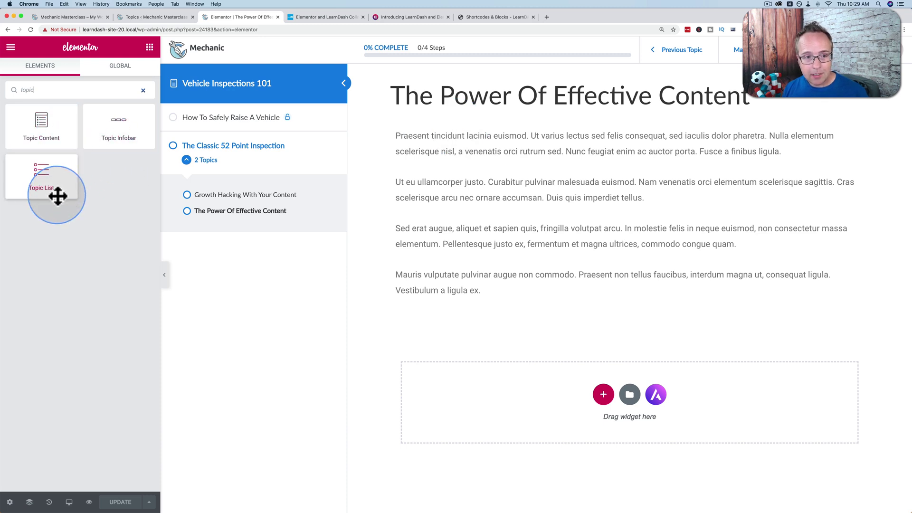
left_click_drag(57, 196, 266, 193)
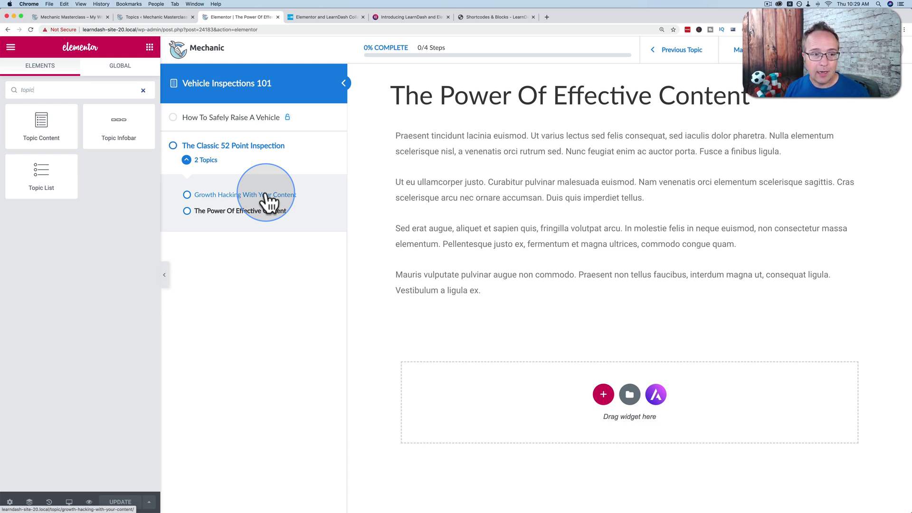
left_click_drag(269, 202, 84, 164)
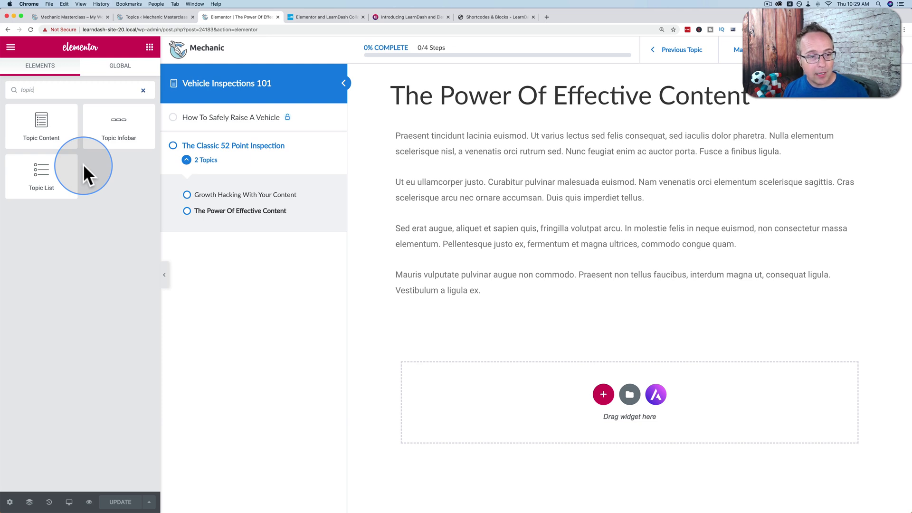
left_click_drag(83, 164, 70, 155)
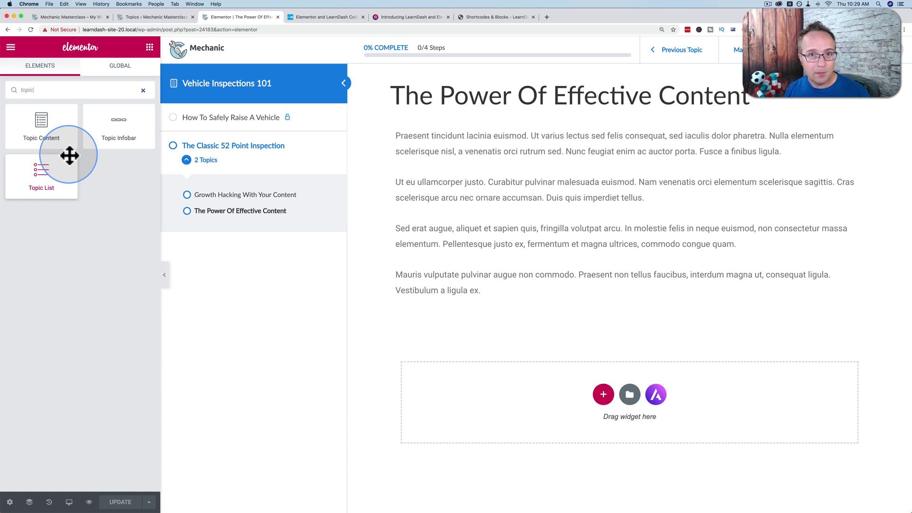
- Create a new page from Pages > Add New and open it in Elementor
left_click(82, 18)
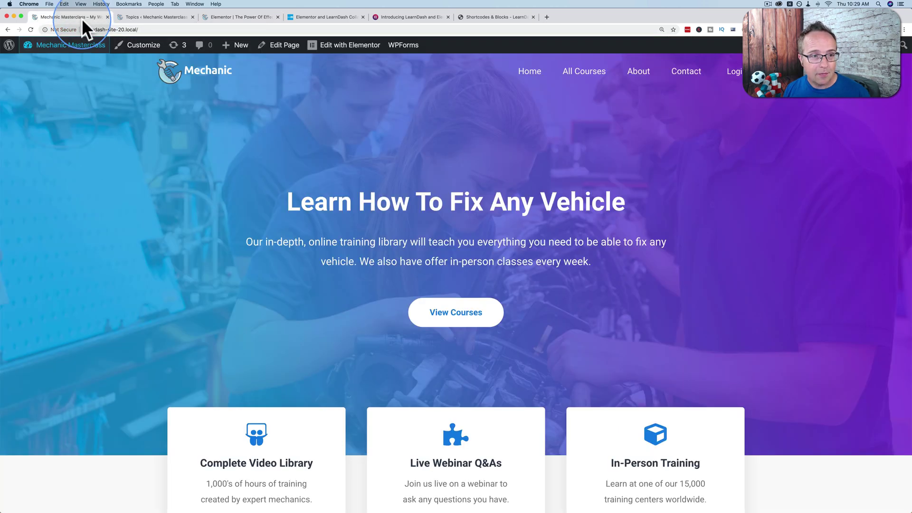
left_click(137, 17)
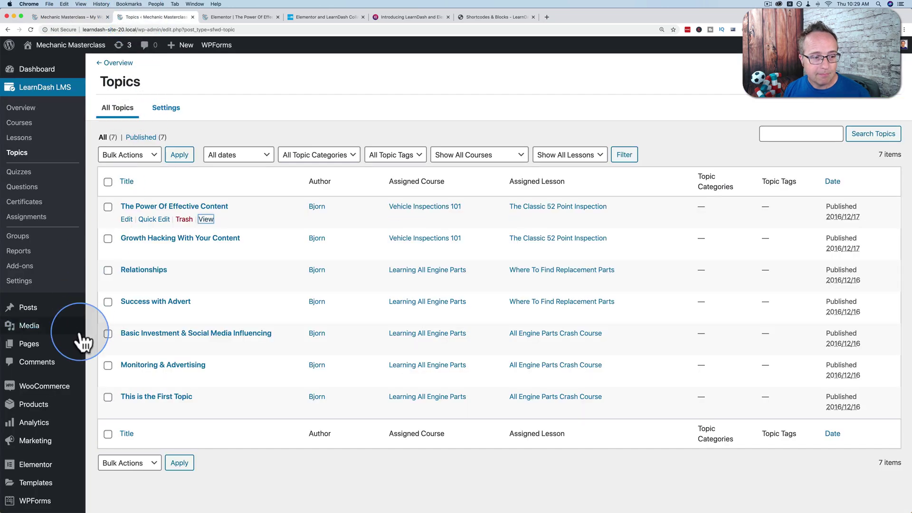
left_click(34, 353)
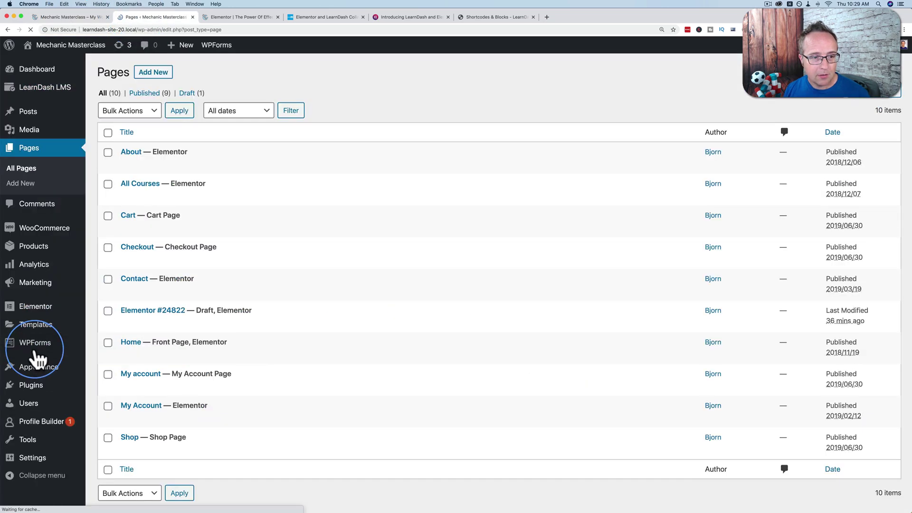
left_click(160, 75)
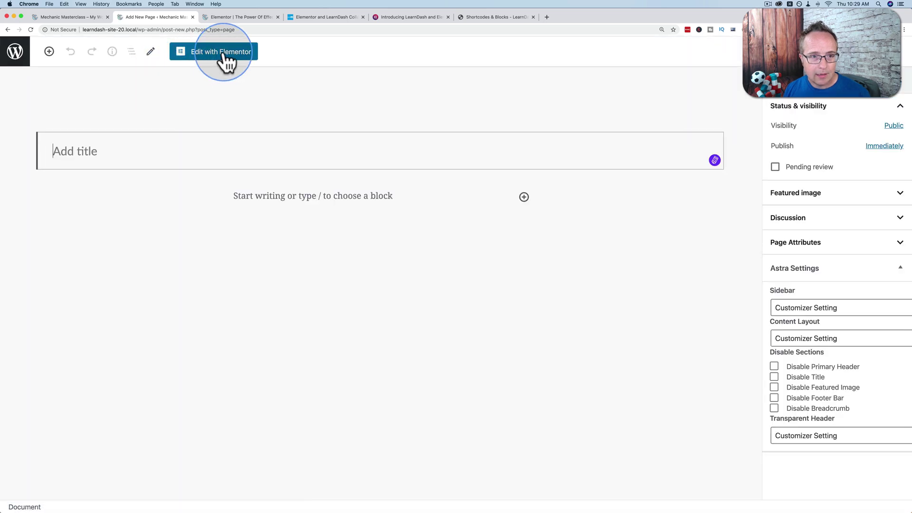
left_click(221, 52)
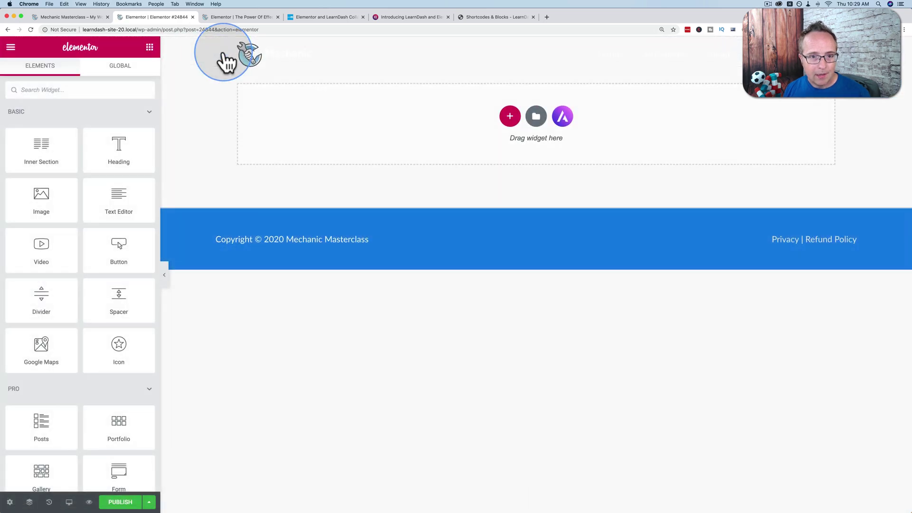
- Search the template library's Pages for 'cours' to list the Online Course templates
left_click(536, 115)
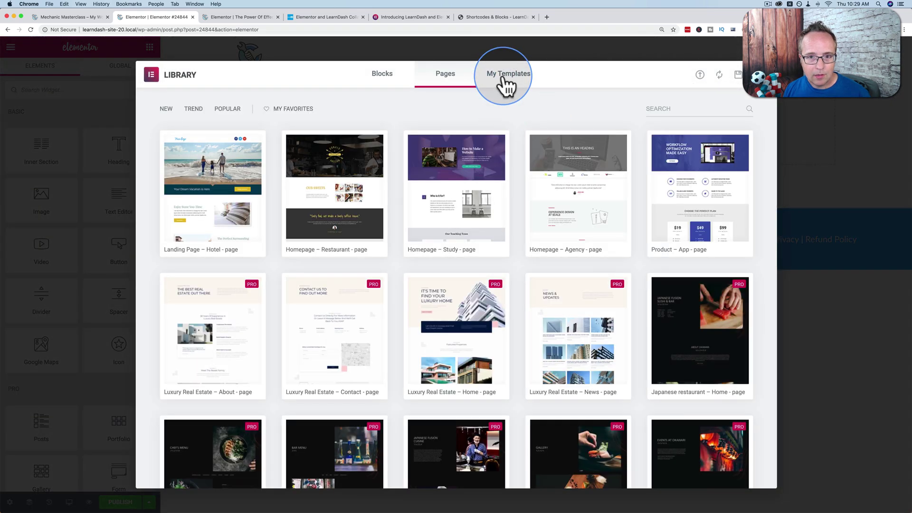
left_click(671, 108)
type("cours")
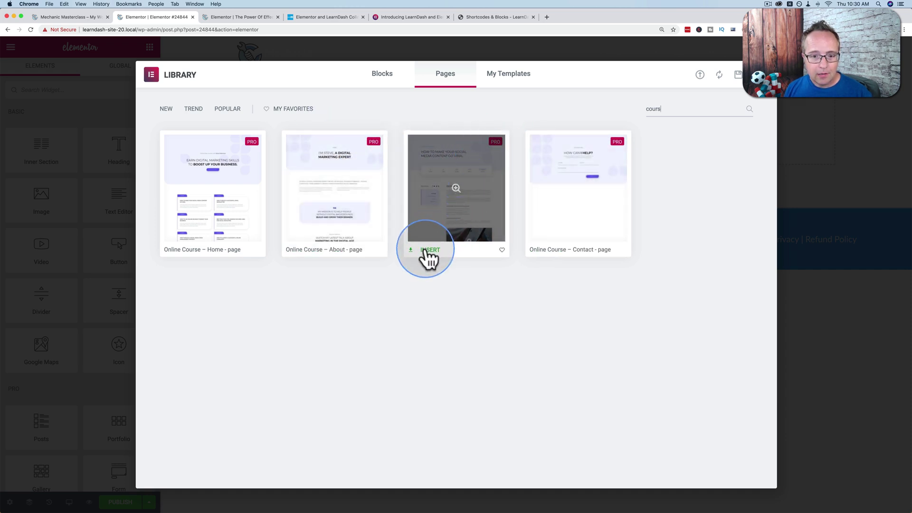
- Insert the Online Course – Course Page template and scroll through its layout
left_click(428, 250)
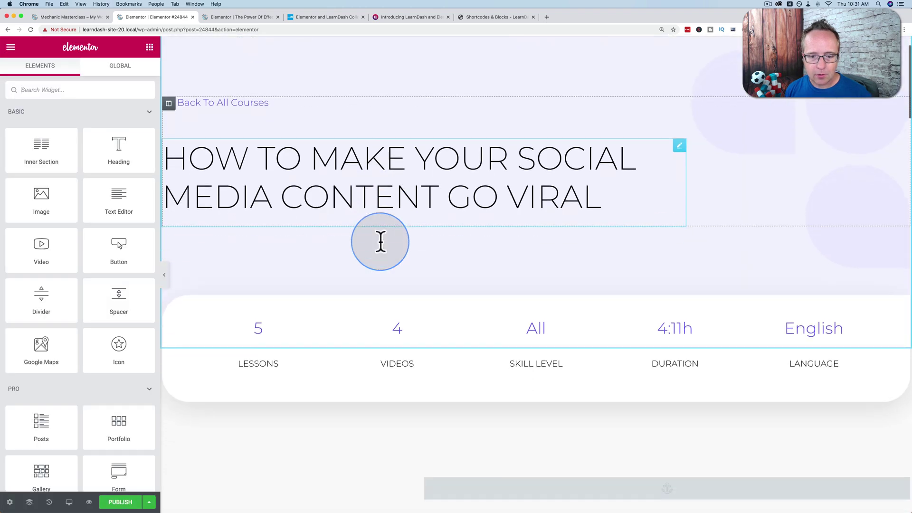
scroll(380, 243, "down", 10)
scroll(380, 242, "down", 8)
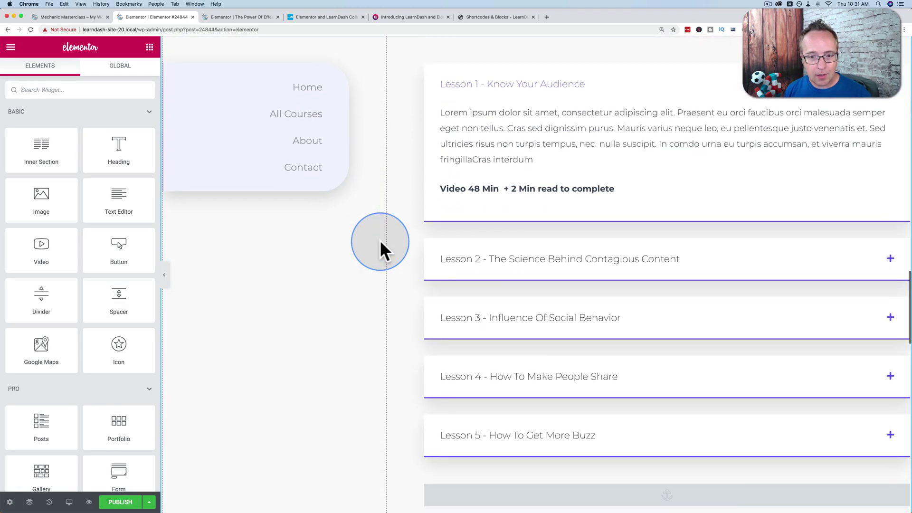
scroll(381, 242, "up", 12)
scroll(381, 242, "up", 10)
- Inspect the stat headings: 5 lessons, 4 videos, All skill level and 4:11h duration
left_click(261, 212)
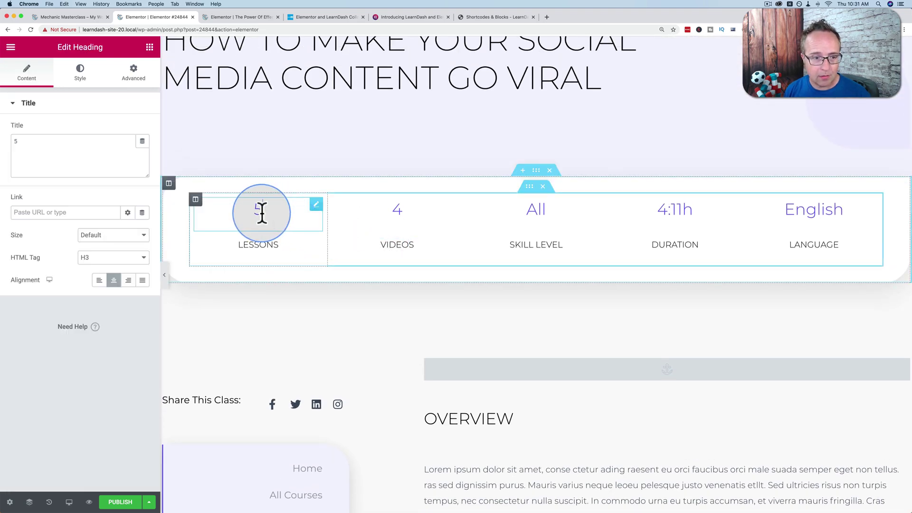
left_click(399, 210)
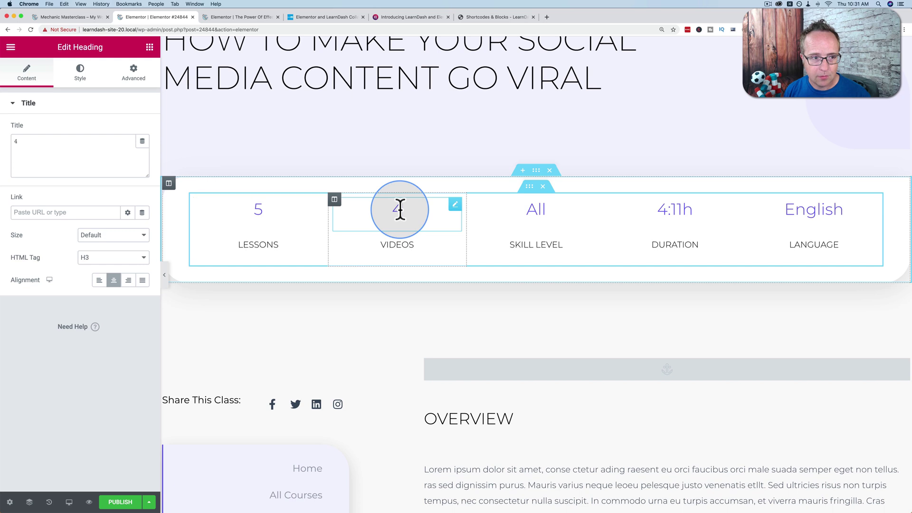
left_click(409, 241)
left_click(540, 212)
left_click(541, 241)
left_click(672, 210)
scroll(463, 126, "up", 3)
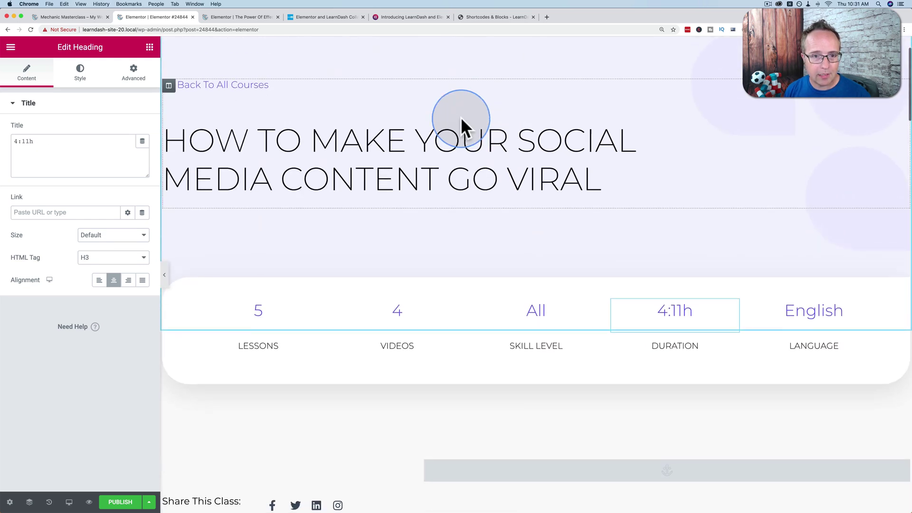
- Check the course title heading's Dynamic Tags options, then view the page settings
left_click(358, 166)
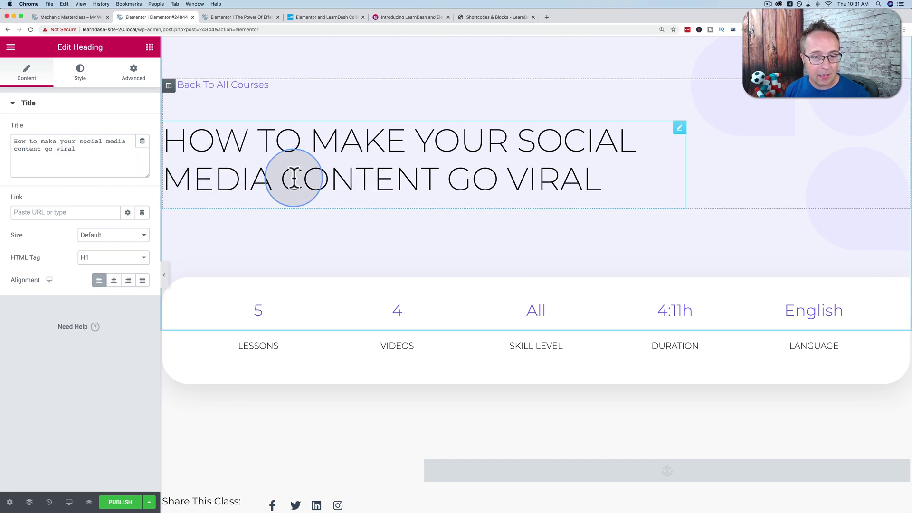
left_click(142, 142)
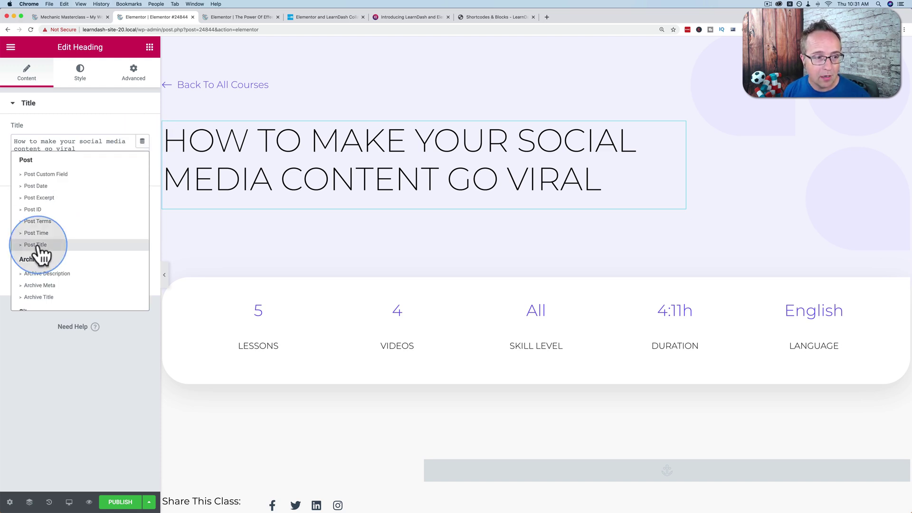
scroll(37, 256, "down", 3)
scroll(37, 256, "down", 5)
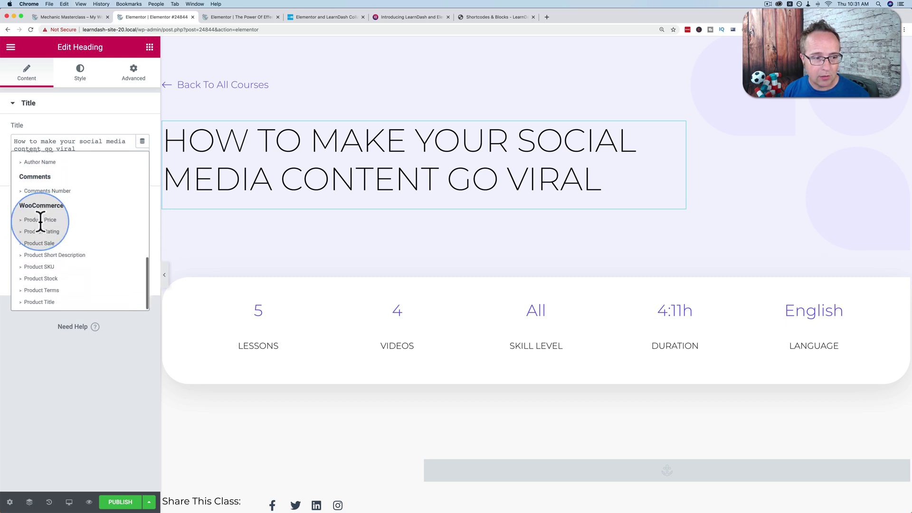
scroll(35, 247, "down", 1)
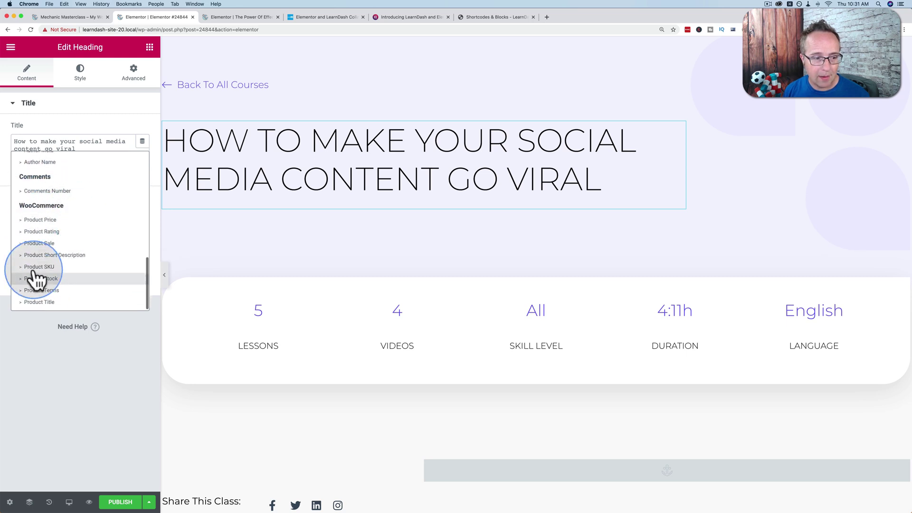
left_click(10, 502)
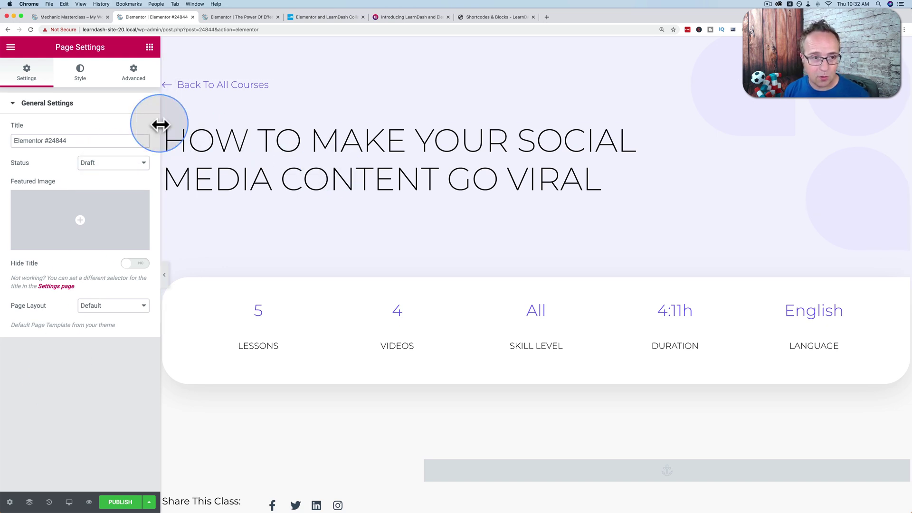
left_click(150, 47)
- Filter widgets by 'cours', add a Course Progress Bar under the title, then delete it
left_click(69, 89)
type("course")
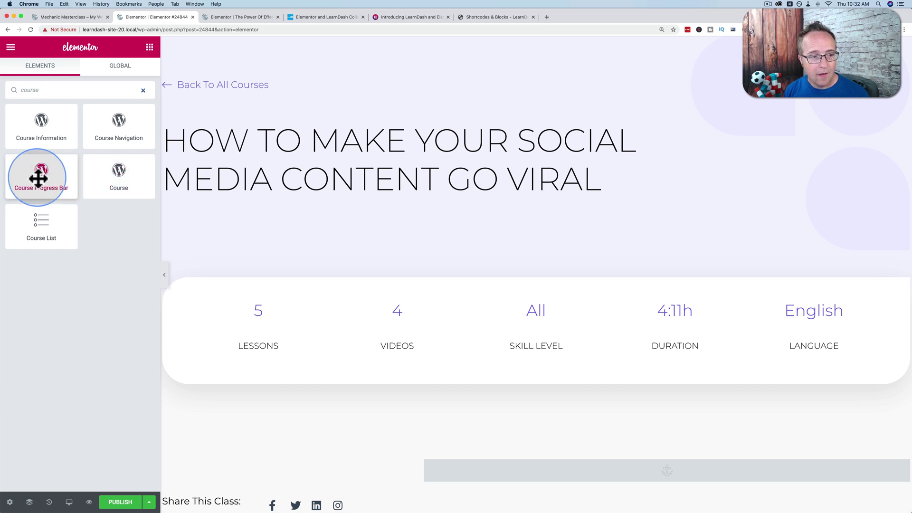
left_click_drag(38, 178, 306, 206)
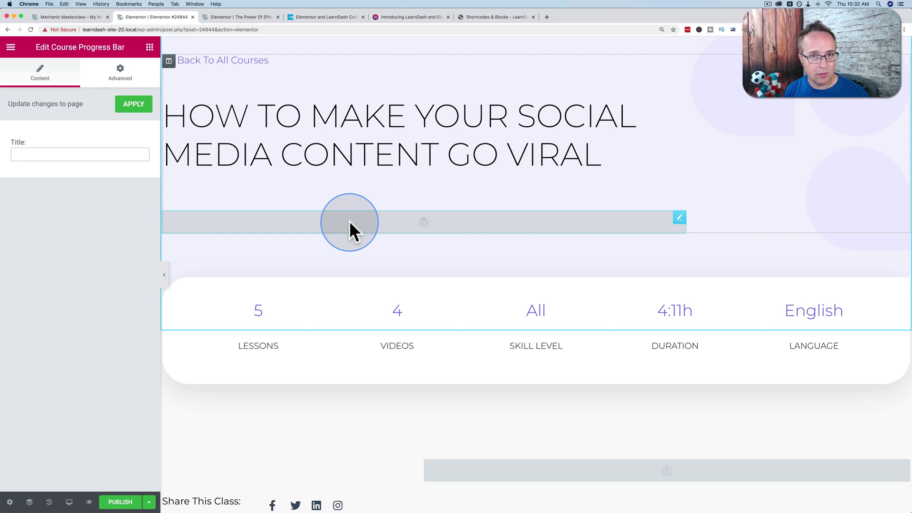
key("Delete")
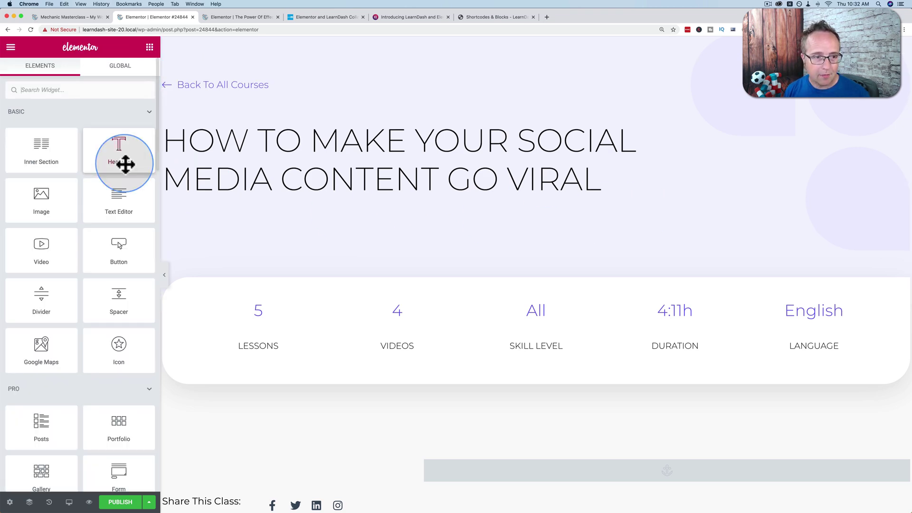
left_click(109, 91)
type("d")
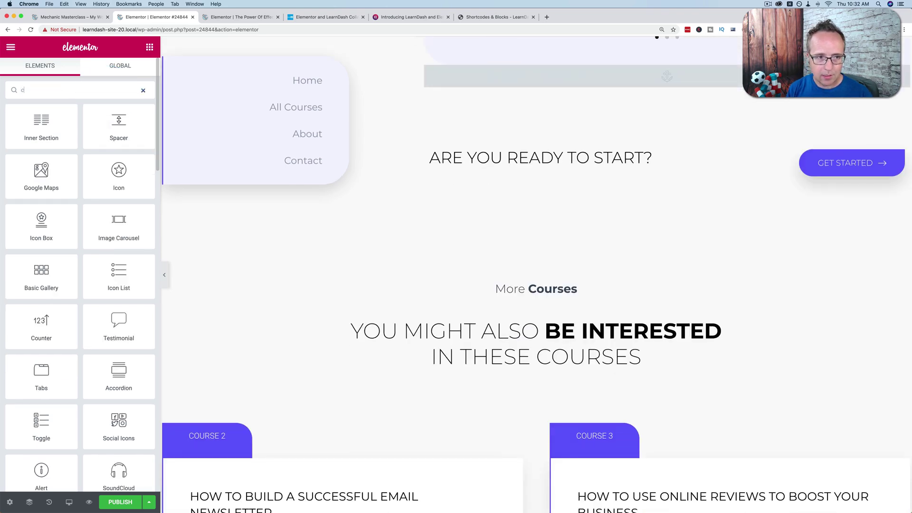
type("ourse")
scroll(417, 299, "up", 20)
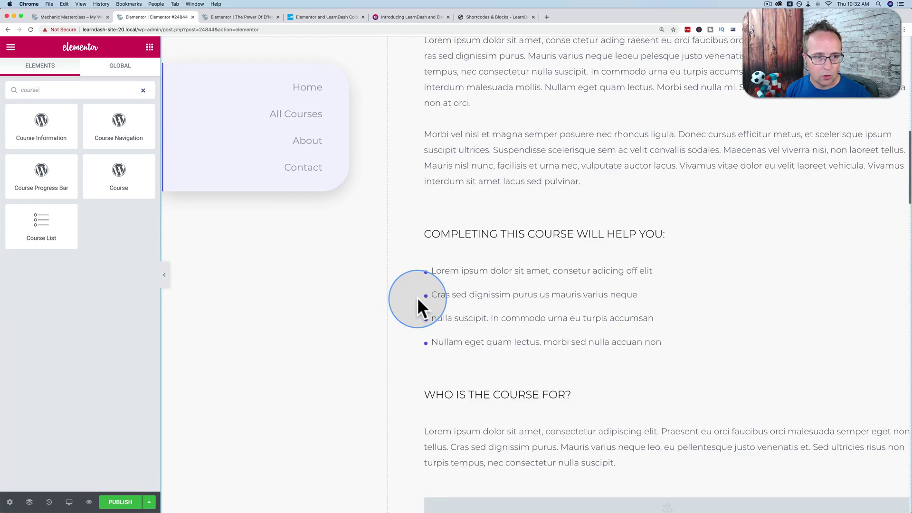
left_click_drag(41, 122, 369, 192)
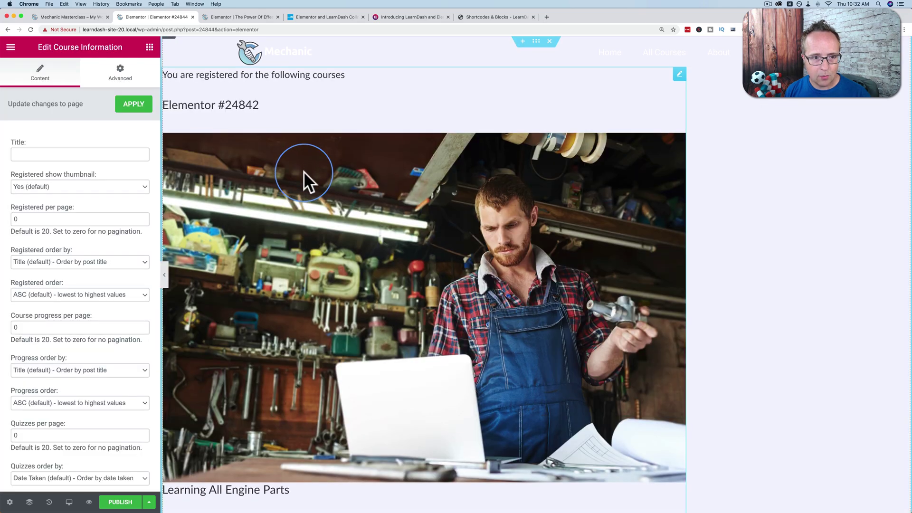
scroll(304, 171, "down", 15)
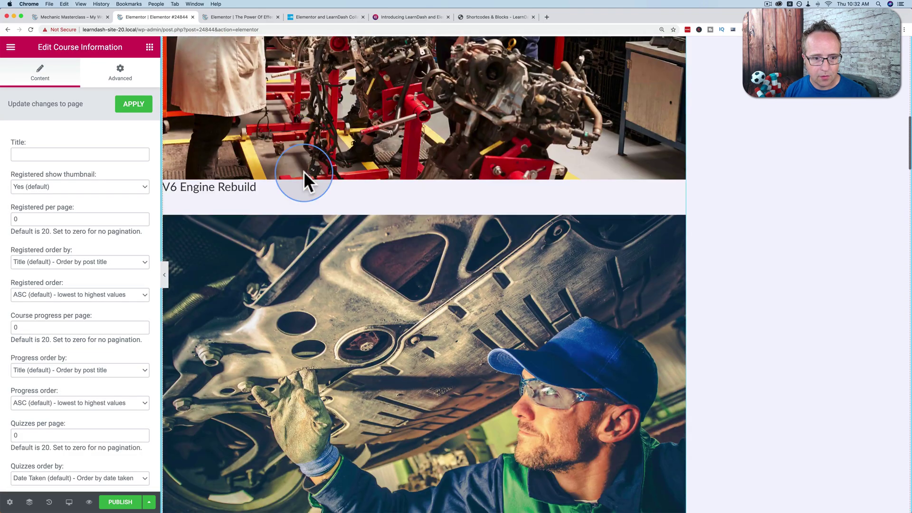
scroll(304, 171, "down", 3)
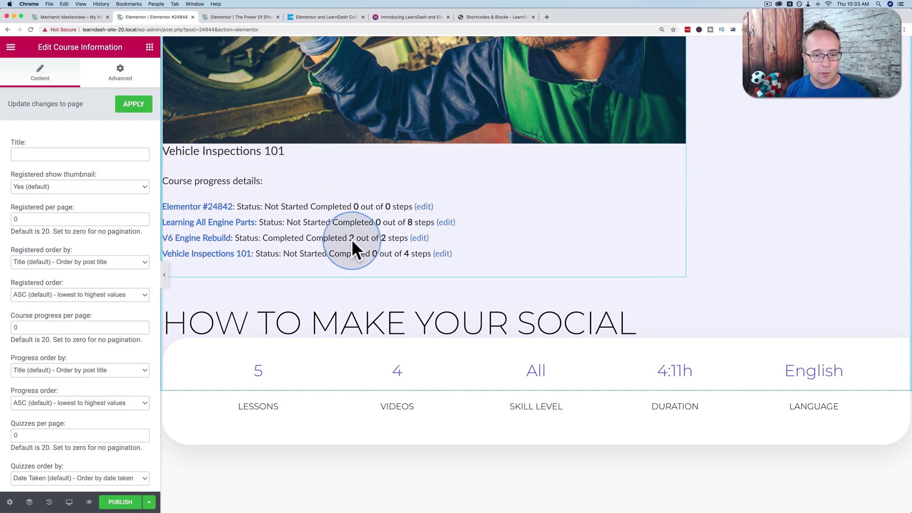
scroll(292, 238, "up", 7)
scroll(291, 236, "up", 15)
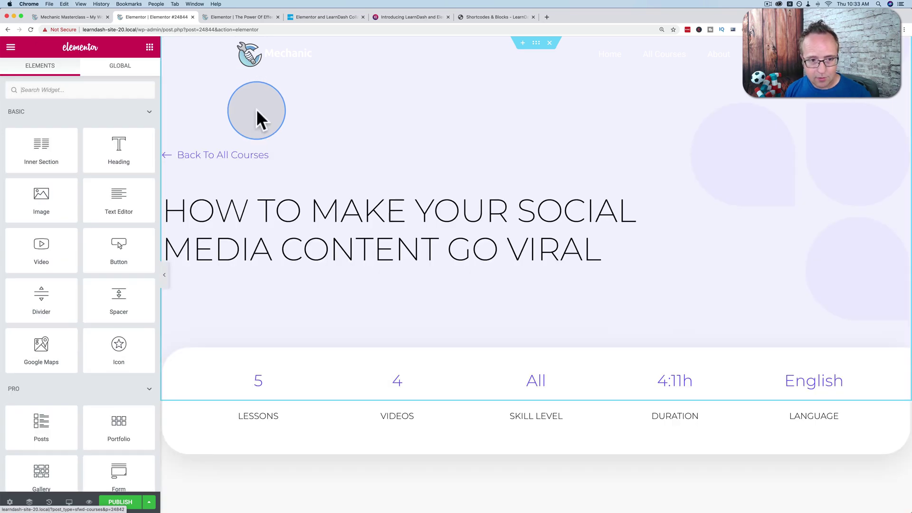
scroll(257, 118, "down", 15)
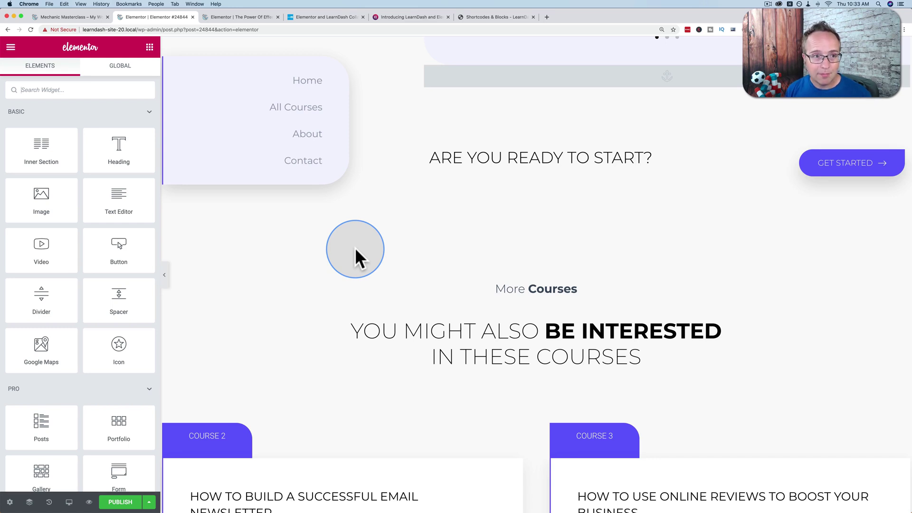
- Exit Elementor to the dashboard and browse the Pages list
left_click(10, 47)
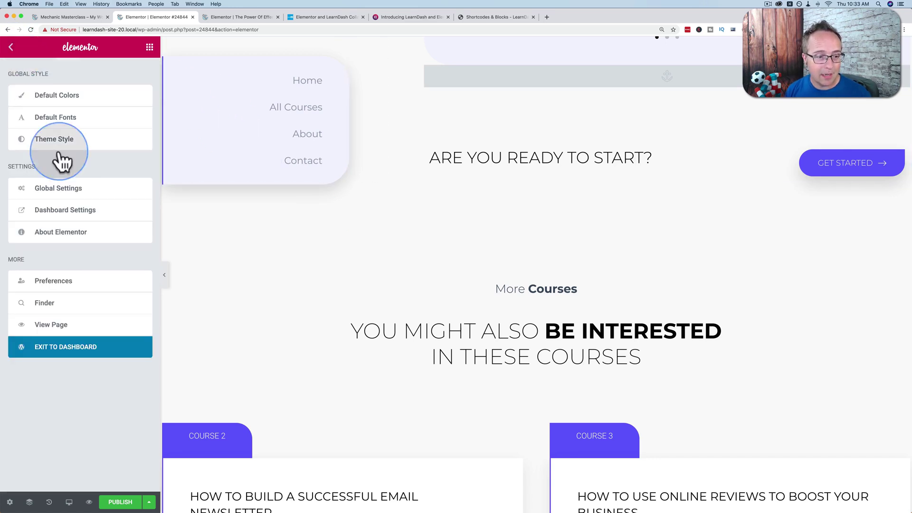
left_click(114, 349)
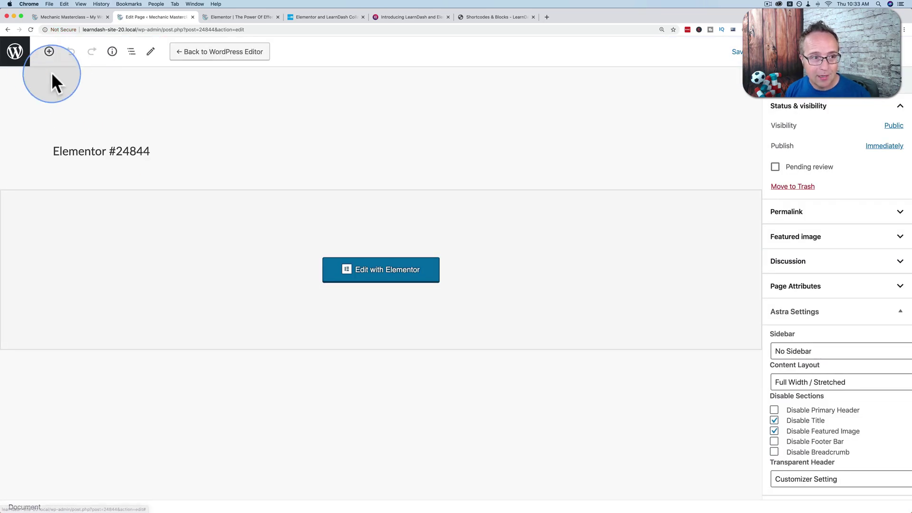
left_click(16, 54)
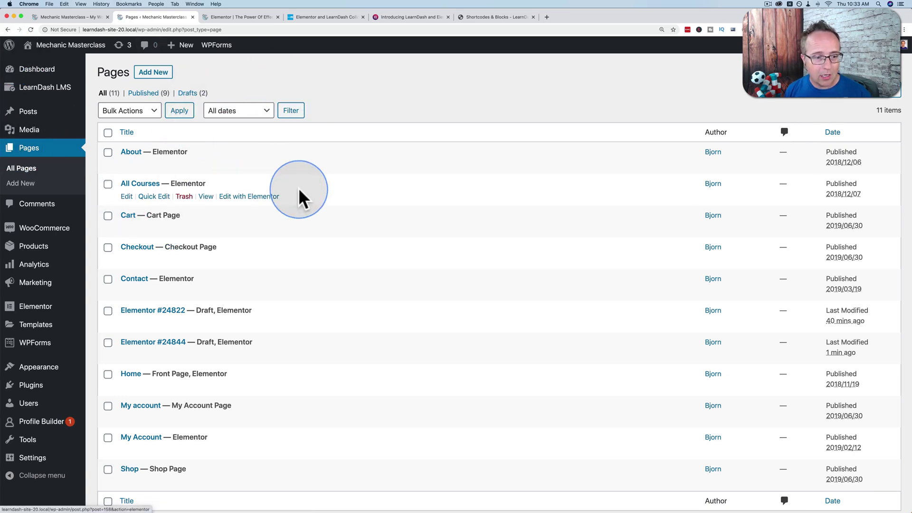
left_click(53, 16)
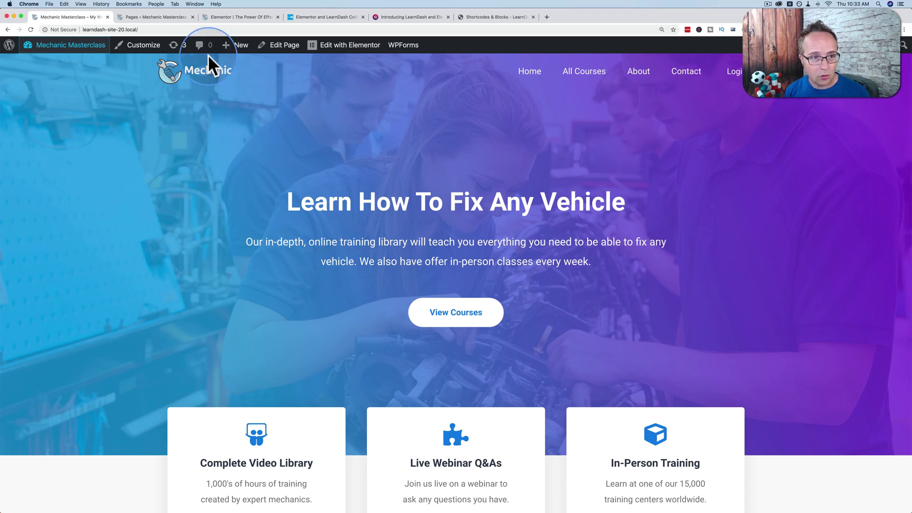
left_click(157, 18)
scroll(298, 244, "down", 2)
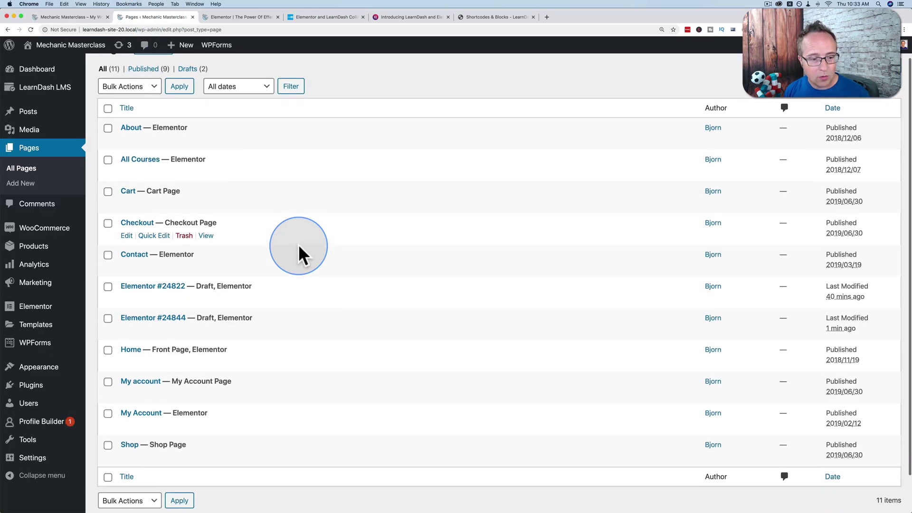
scroll(298, 244, "down", 1)
scroll(299, 244, "up", 2)
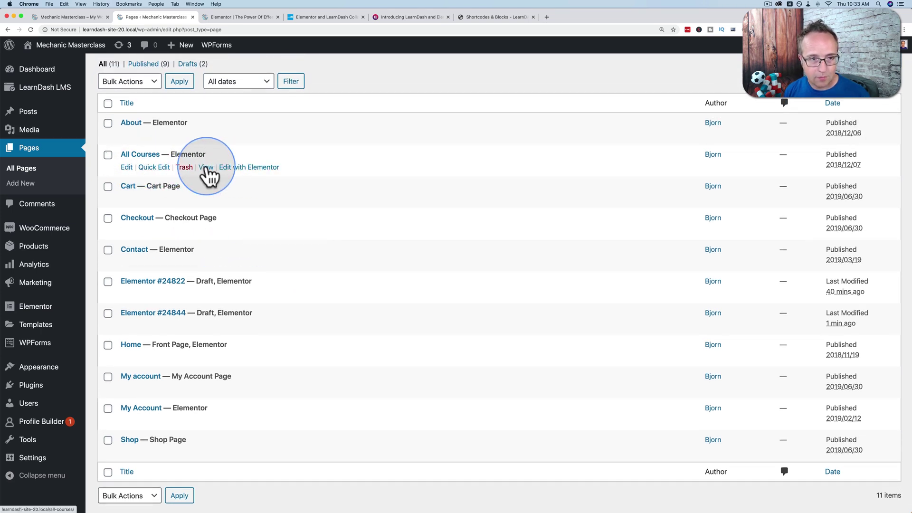
- View the live All Courses page in a new tab and scroll through its course cards
left_click(207, 168, "super")
left_click(227, 16)
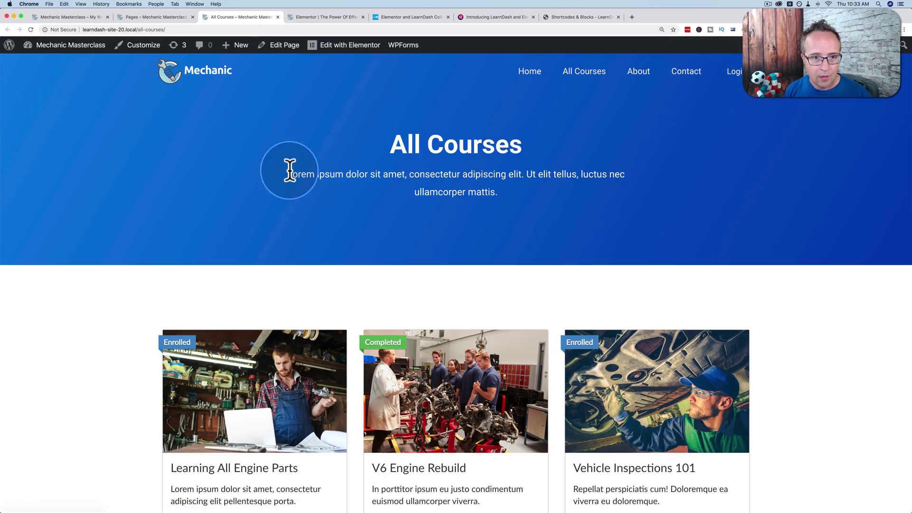
scroll(166, 282, "down", 5)
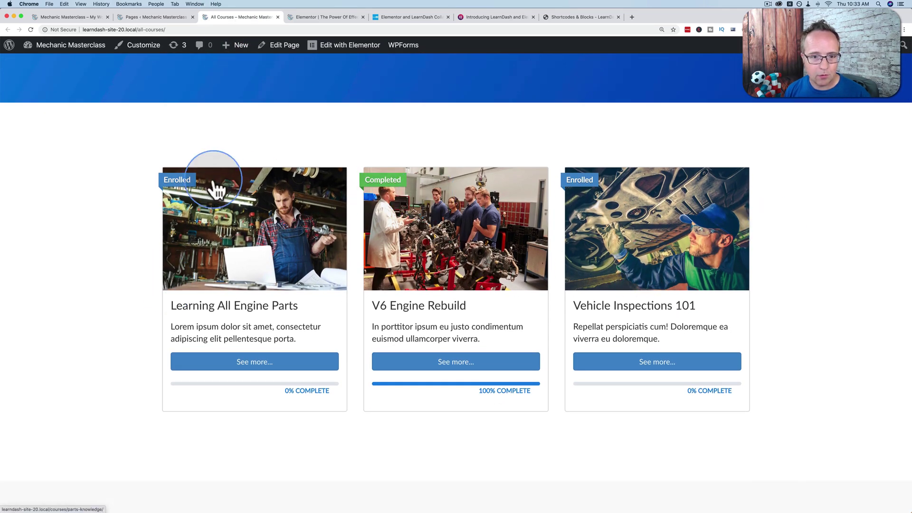
scroll(245, 366, "down", 2)
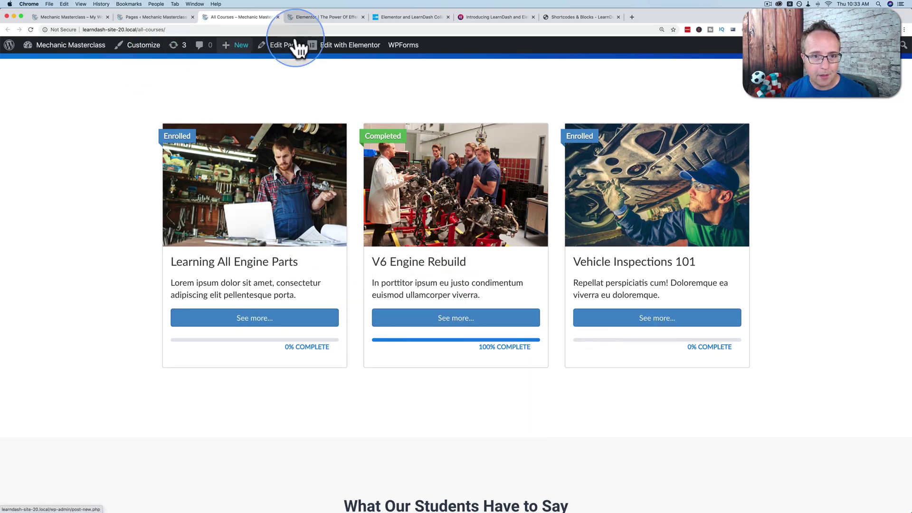
mouse_move(335, 48)
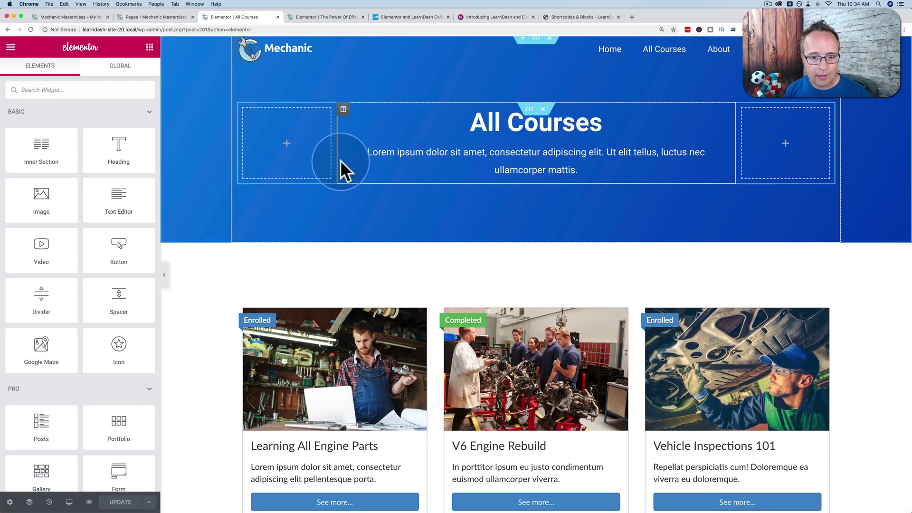
- Inspect and select the ld_course_list shortcode that builds the course grid
scroll(341, 161, "down", 3)
left_click(428, 169)
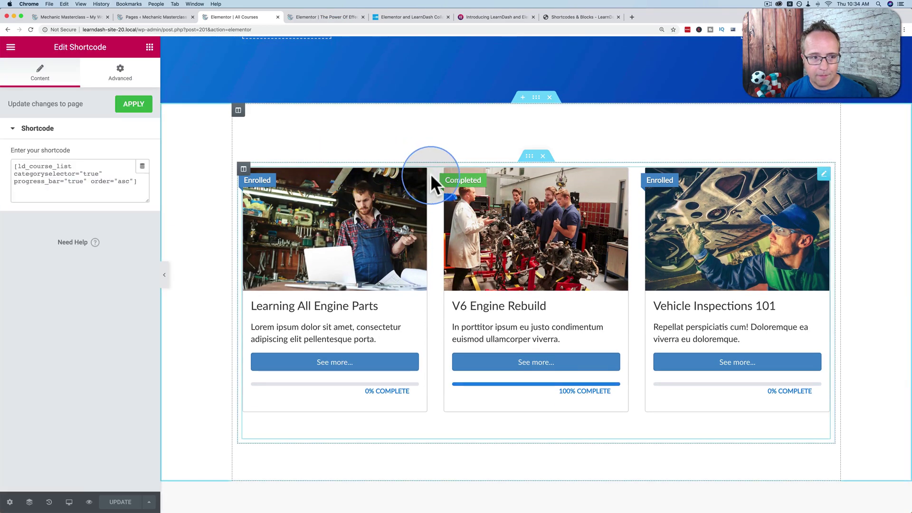
left_click_drag(137, 181, 3, 167)
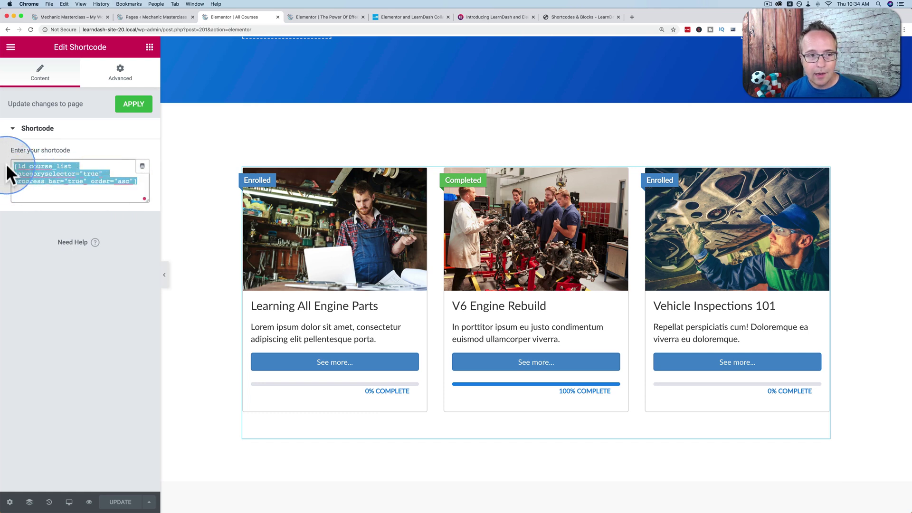
- Add a Course List widget below the shortcode grid, then note the shortcode's order="asc" setting
left_click(149, 47)
left_click(80, 91)
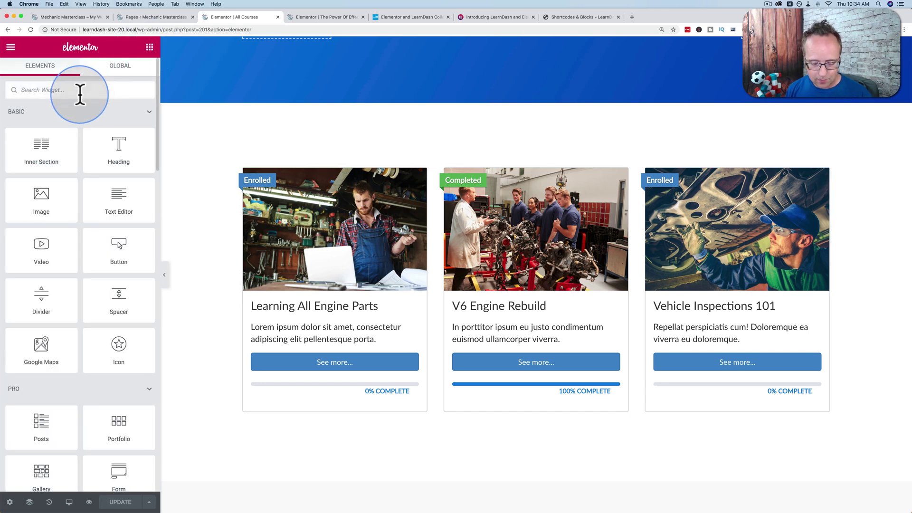
type("course")
scroll(315, 228, "down", 3)
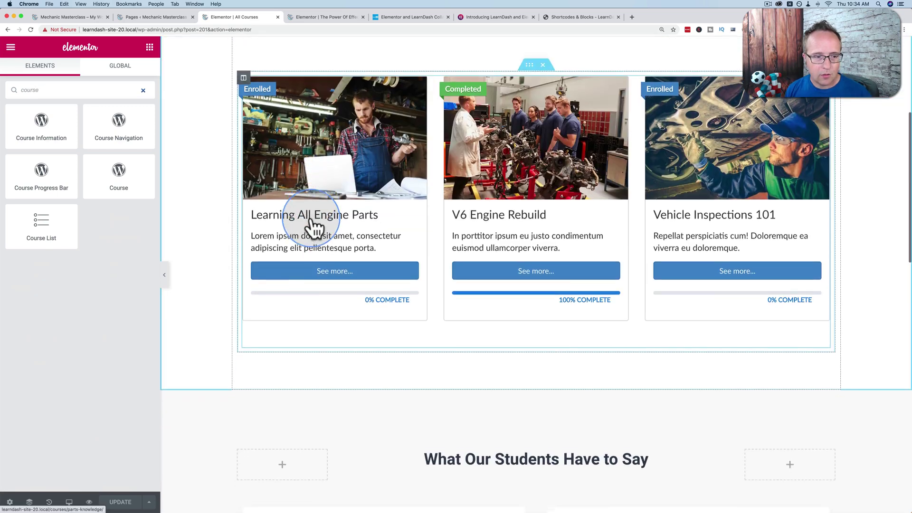
left_click_drag(50, 221, 429, 326)
scroll(348, 314, "down", 1)
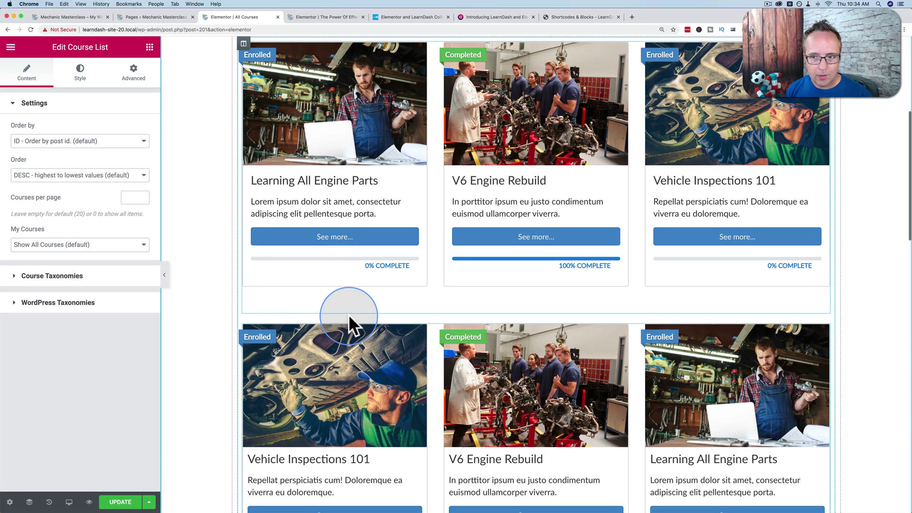
scroll(348, 315, "down", 1)
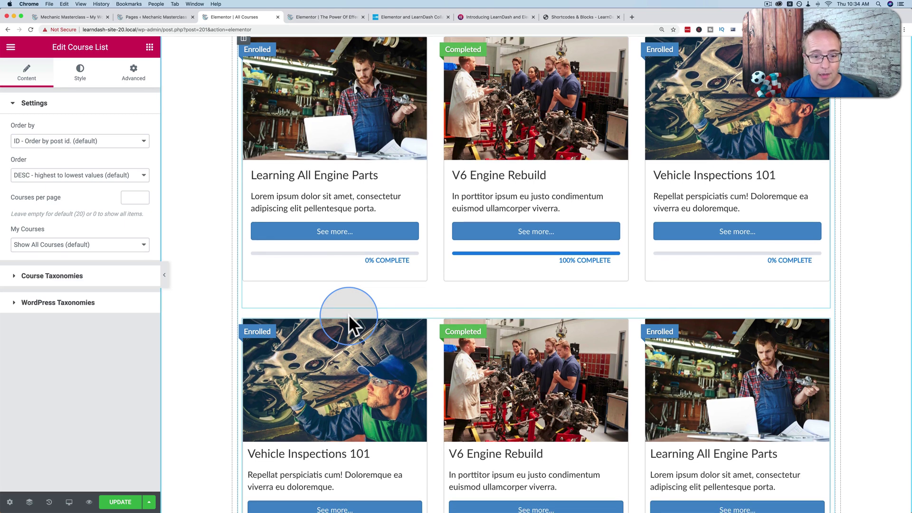
left_click(319, 161)
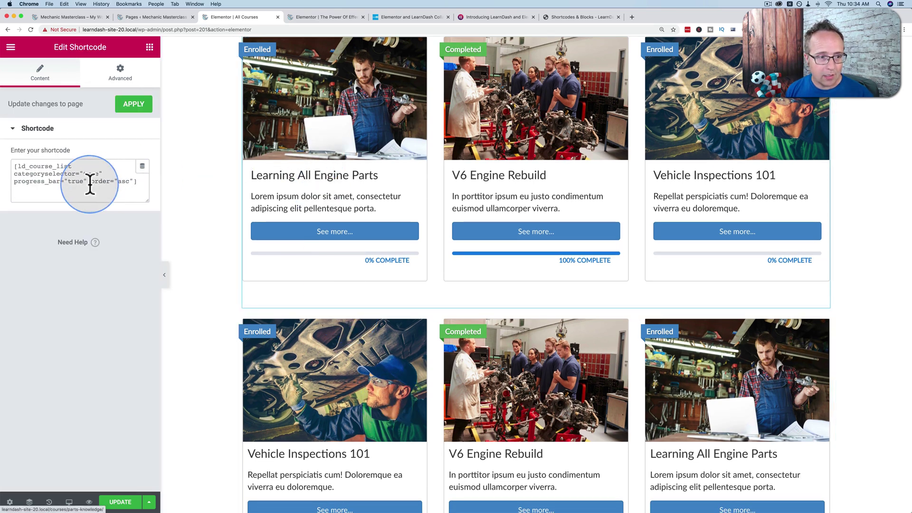
left_click_drag(91, 181, 136, 181)
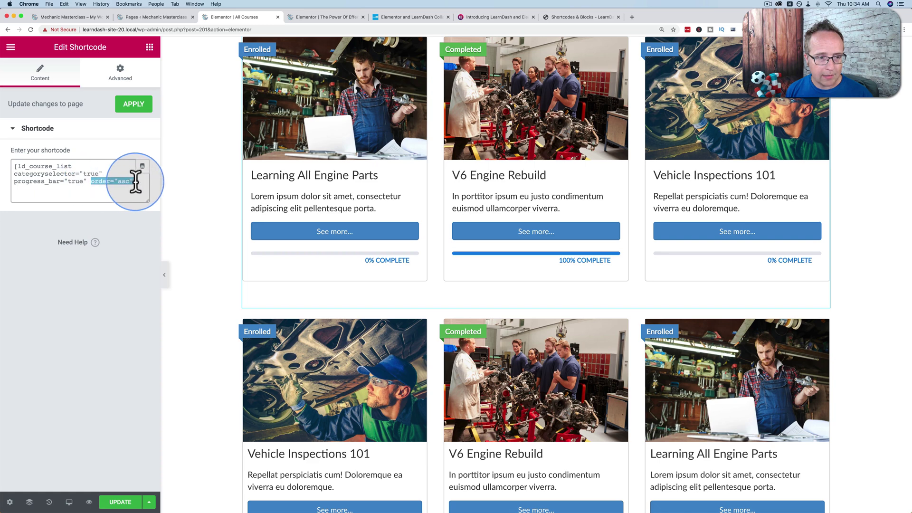
- Set the Course List widget's Order to ASC
left_click(330, 350)
left_click(62, 184)
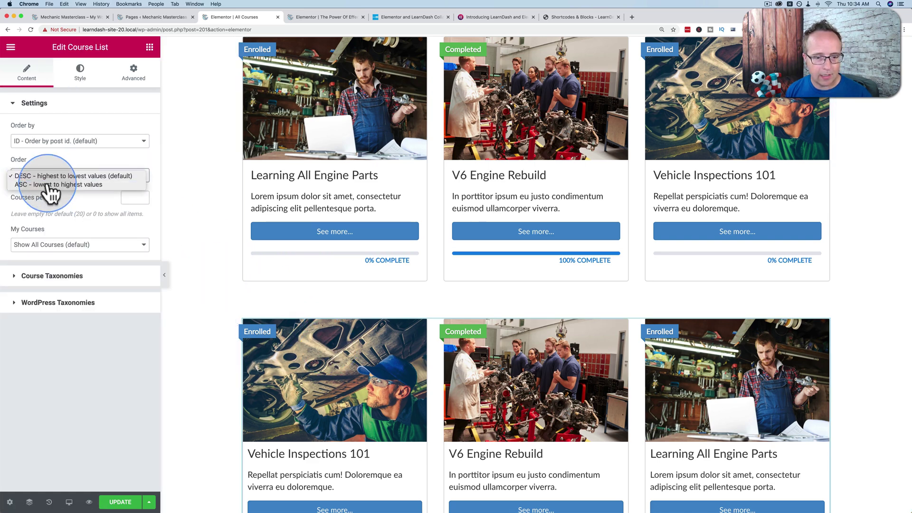
left_click(48, 186)
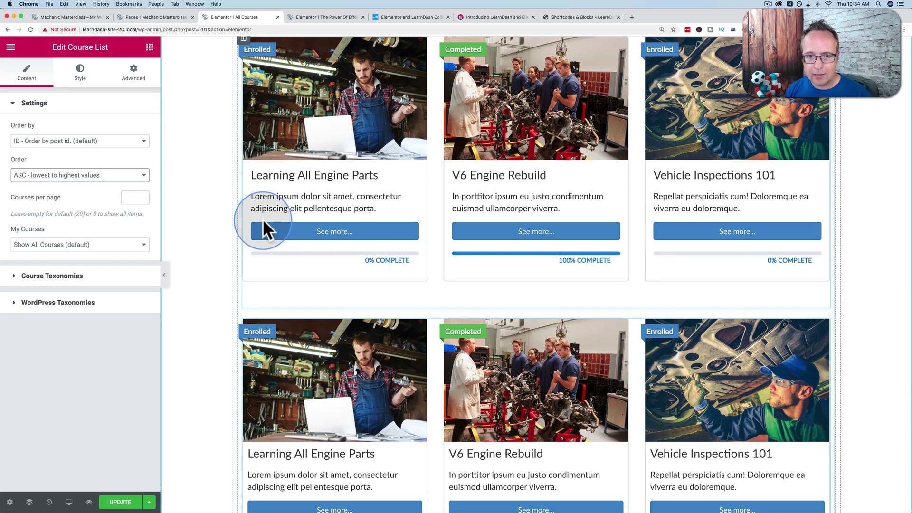
scroll(263, 219, "up", 1)
scroll(263, 218, "down", 3)
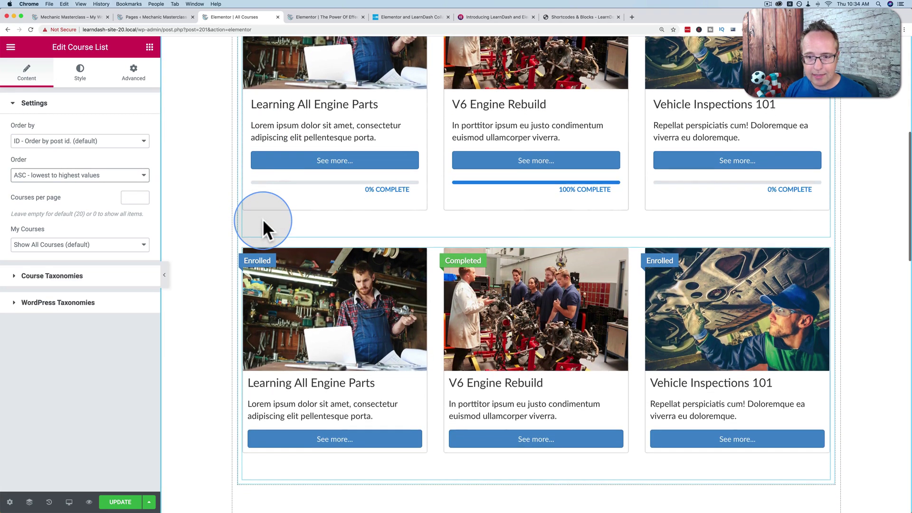
scroll(451, 362, "down", 1)
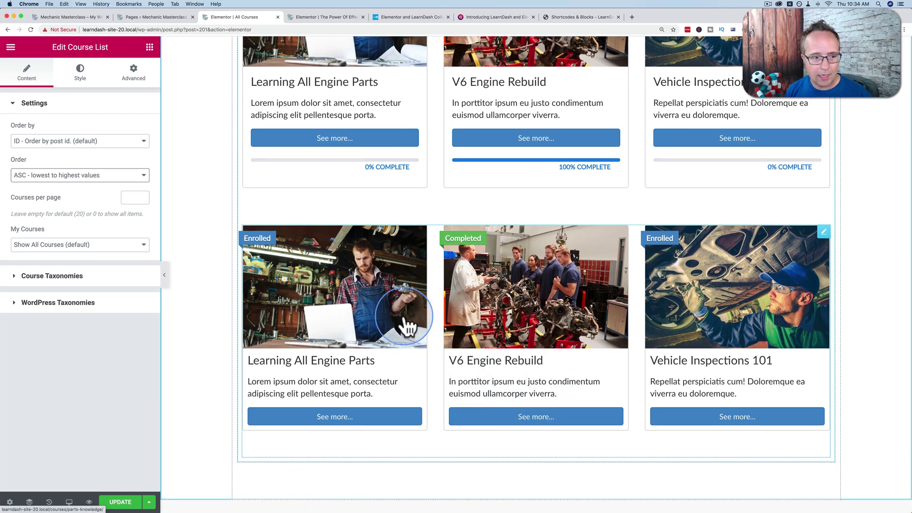
- Try the Show Course Category Selector in Course Taxonomies, previewing Free and Paid, then leave it off
left_click(67, 276)
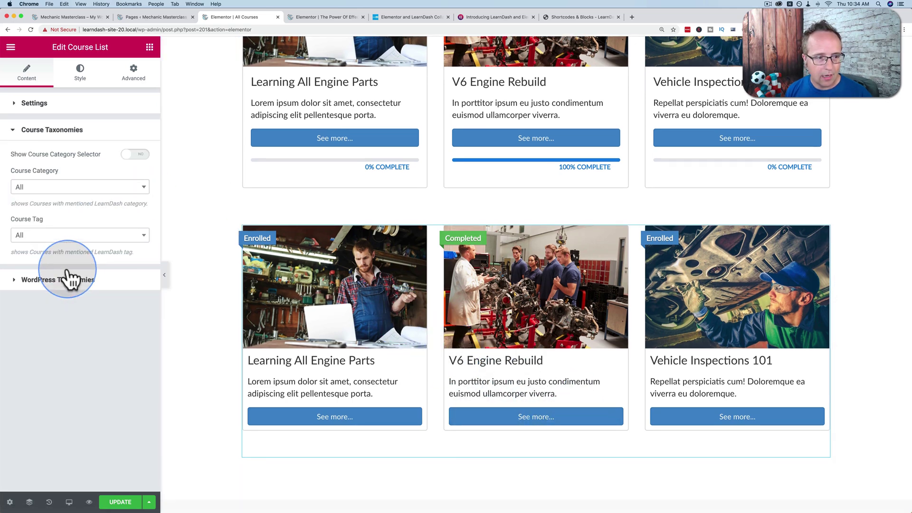
left_click(134, 155)
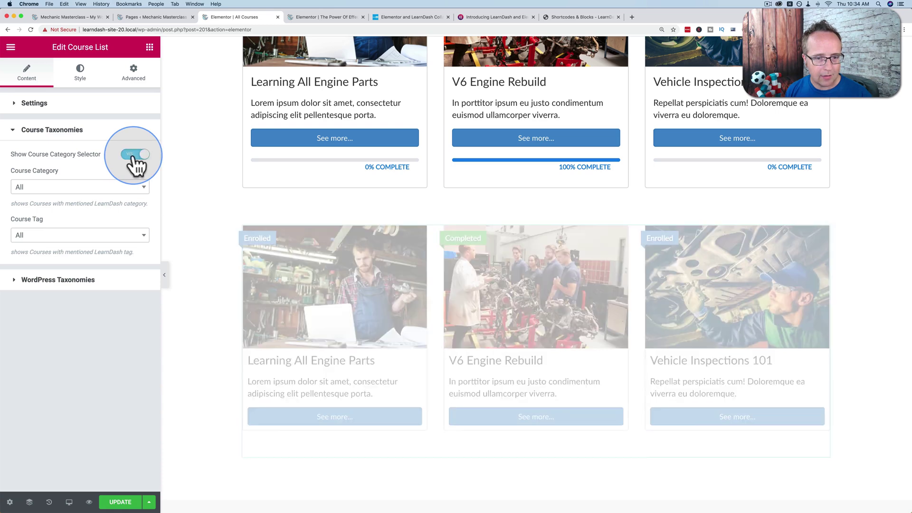
left_click(135, 155)
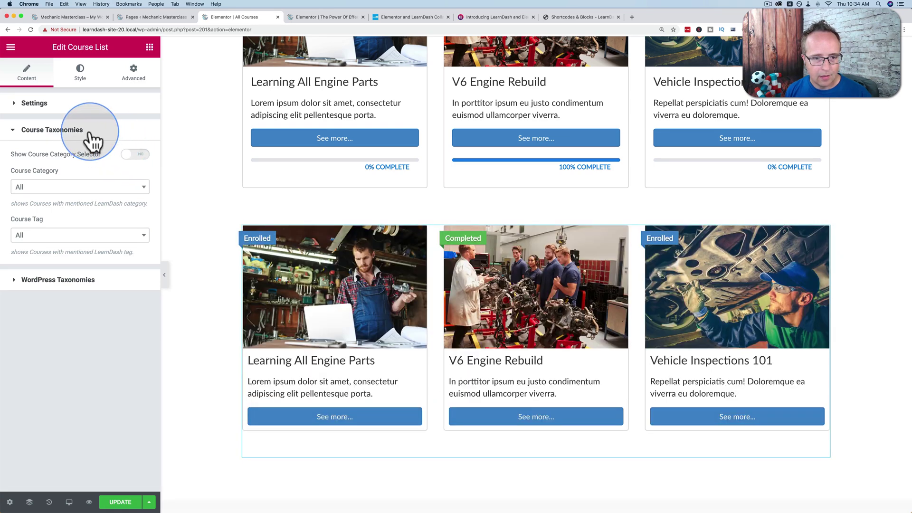
left_click(138, 159)
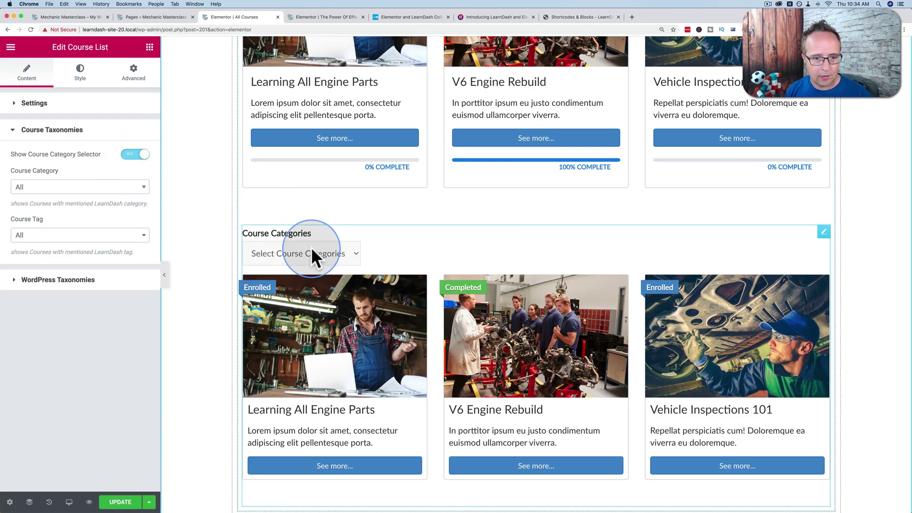
left_click(316, 250)
left_click(135, 155)
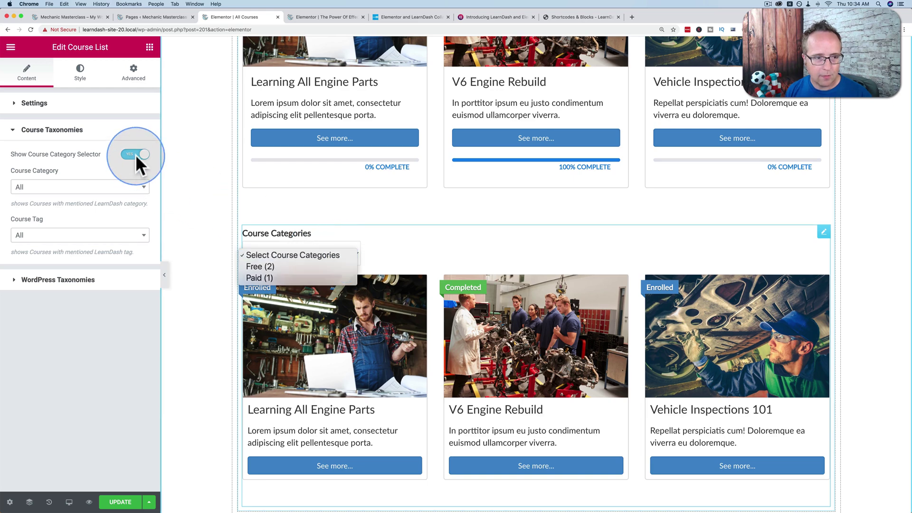
left_click(92, 102)
scroll(294, 203, "up", 3)
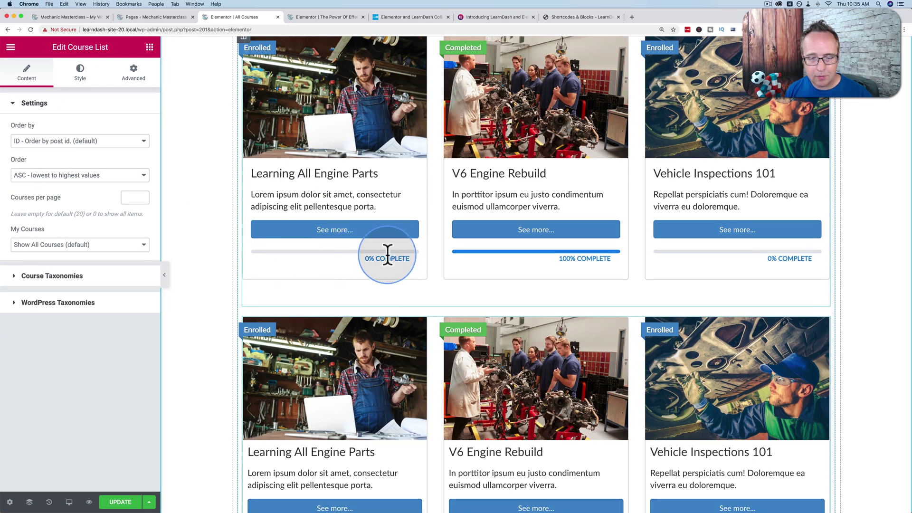
- Delete the lower Course List widget from the All Courses page
scroll(406, 255, "up", 2)
scroll(493, 264, "down", 2)
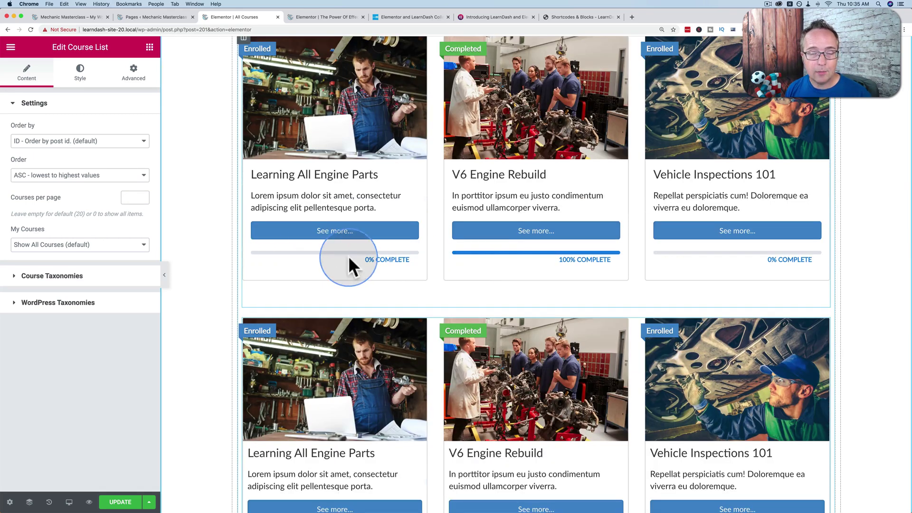
scroll(437, 264, "down", 4)
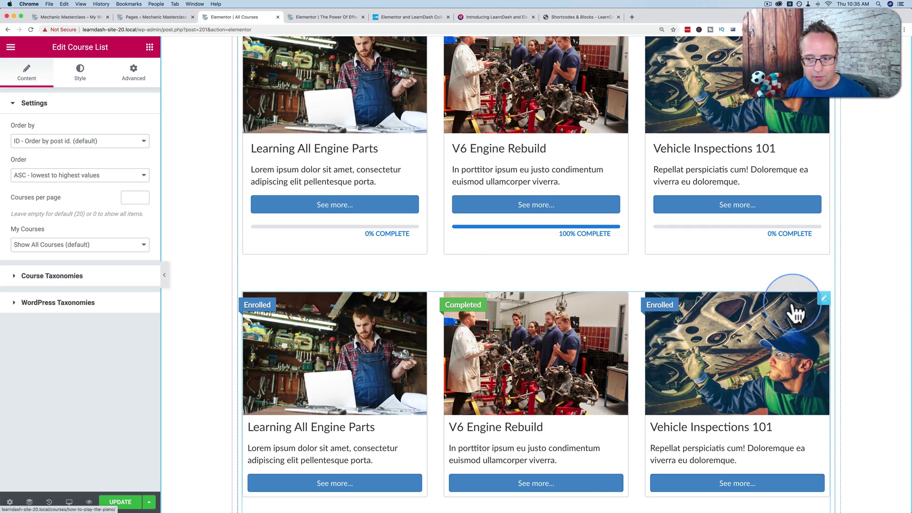
right_click(823, 299)
left_click(831, 455)
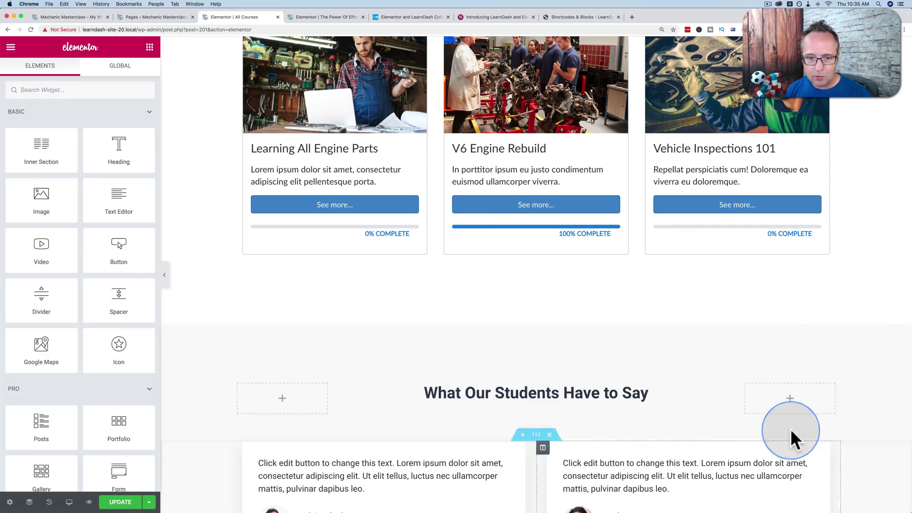
- Select the remaining grid's course list shortcode and bring up the LearnDash shortcodes reference
left_click(363, 147)
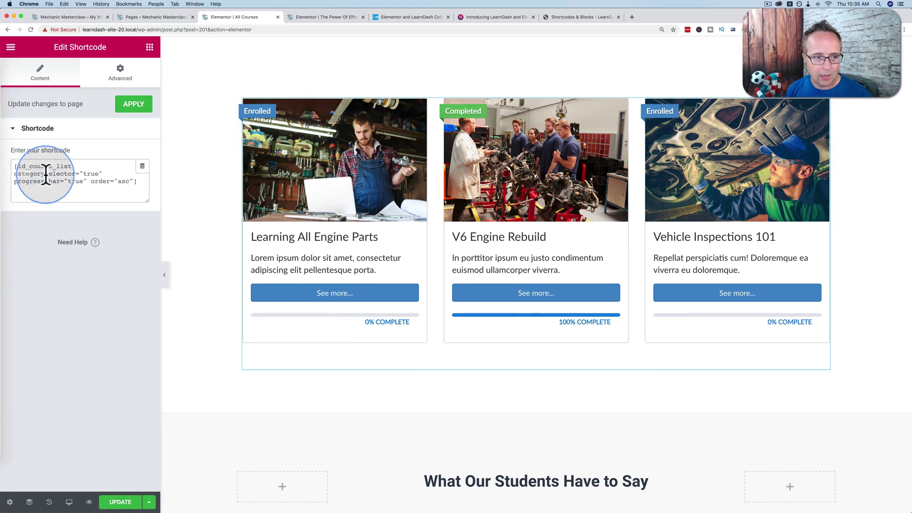
right_click(137, 182)
left_click(16, 169)
left_click_drag(138, 179, 36, 160)
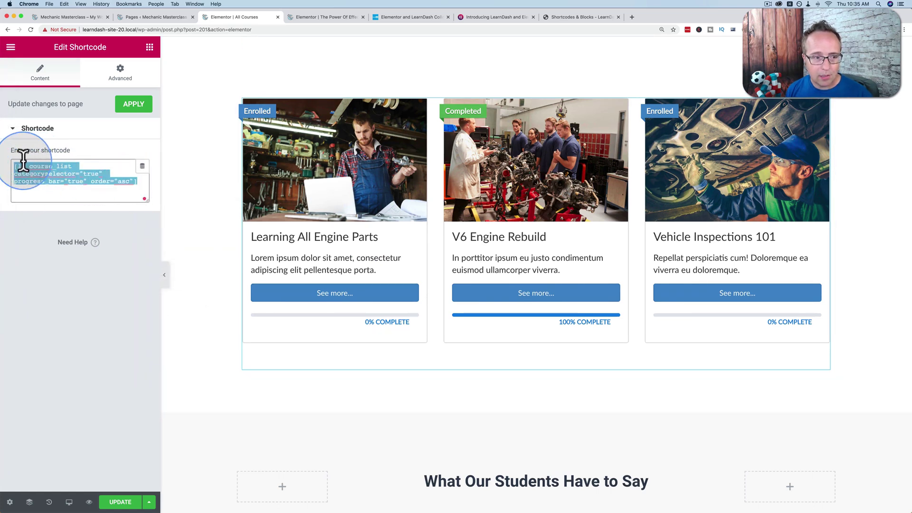
left_click(563, 18)
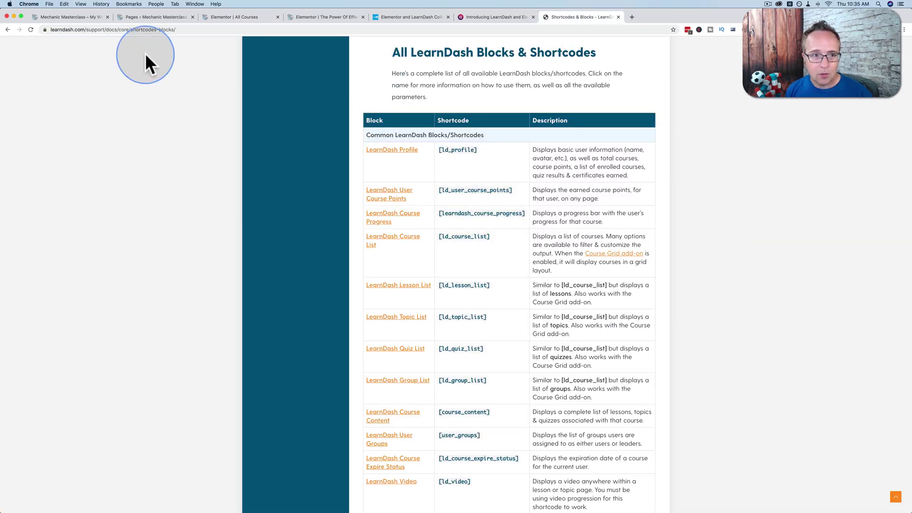
- Read the LearnDash Profile shortcode's details and parameters in the docs
left_click(141, 29)
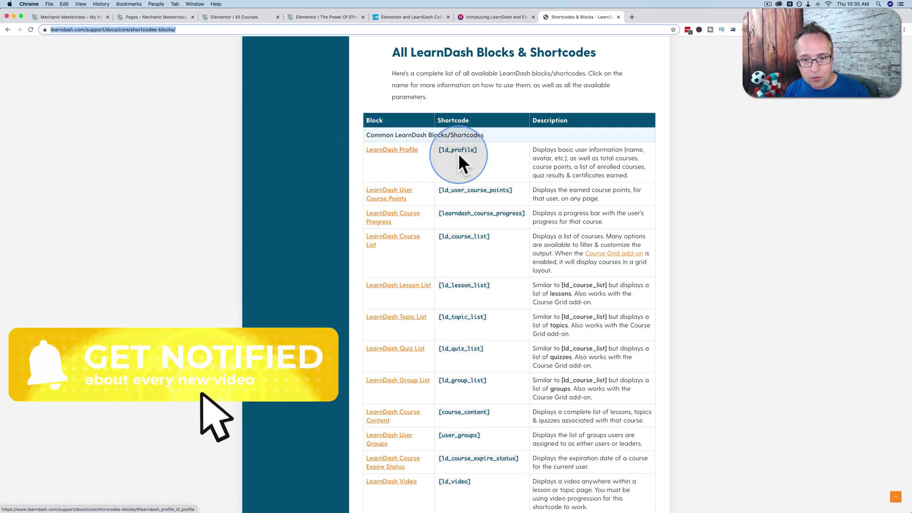
left_click(393, 150)
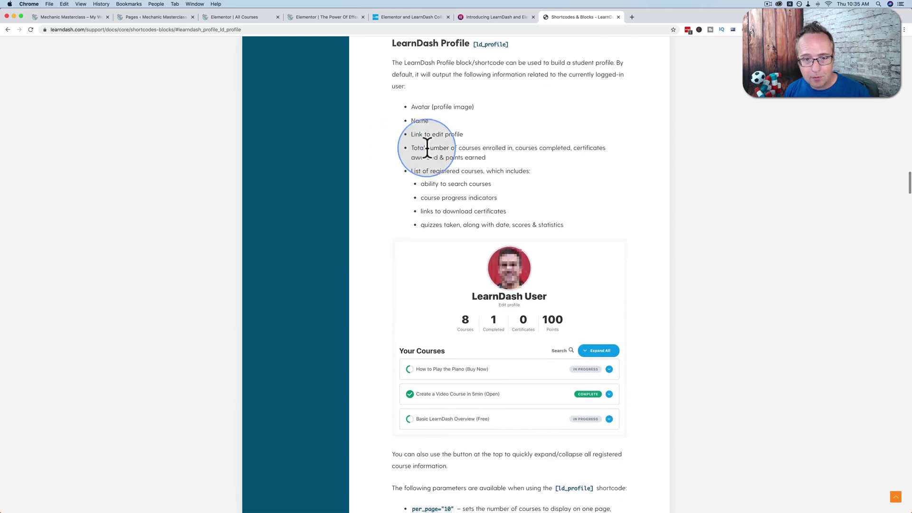
scroll(397, 175, "down", 5)
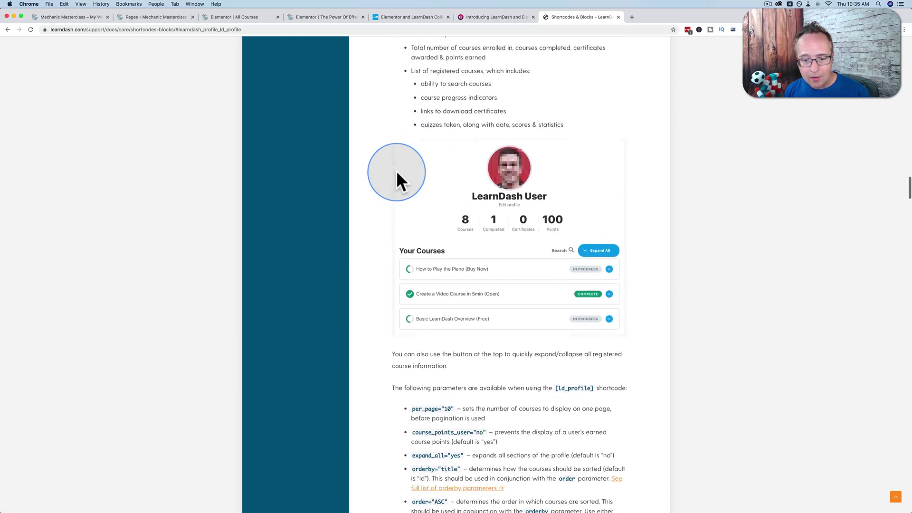
scroll(396, 177, "down", 5)
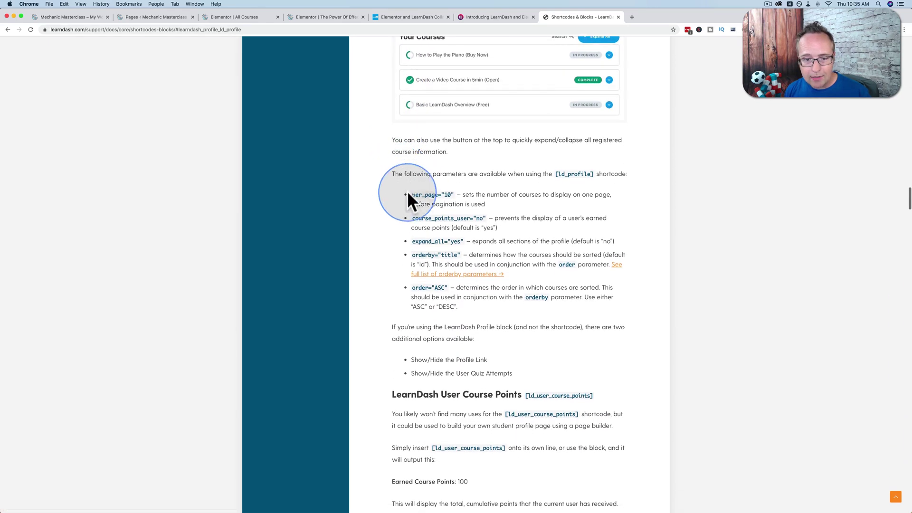
left_click_drag(406, 192, 469, 320)
scroll(469, 319, "up", 15)
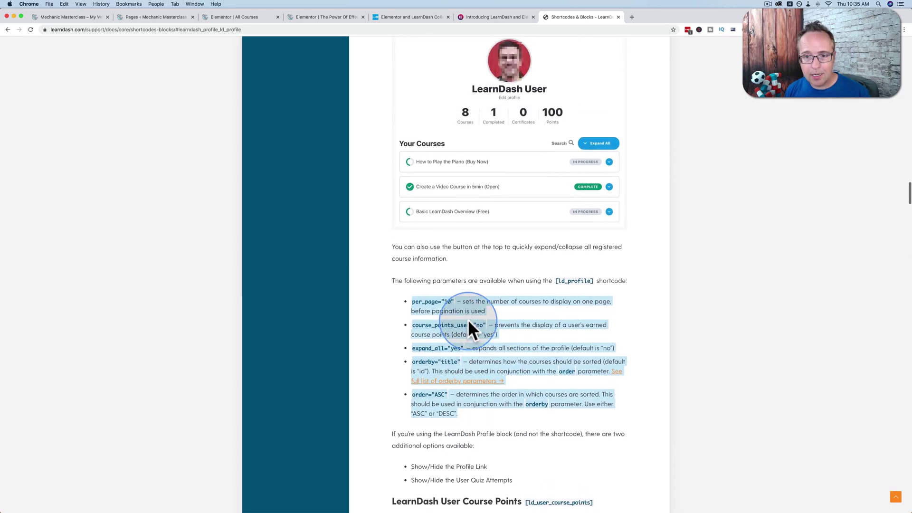
scroll(468, 321, "up", 20)
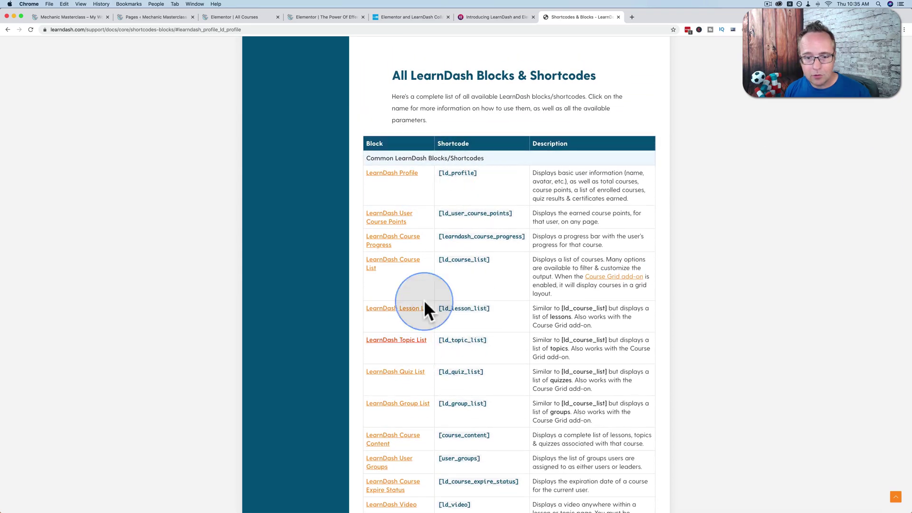
scroll(464, 269, "down", 1)
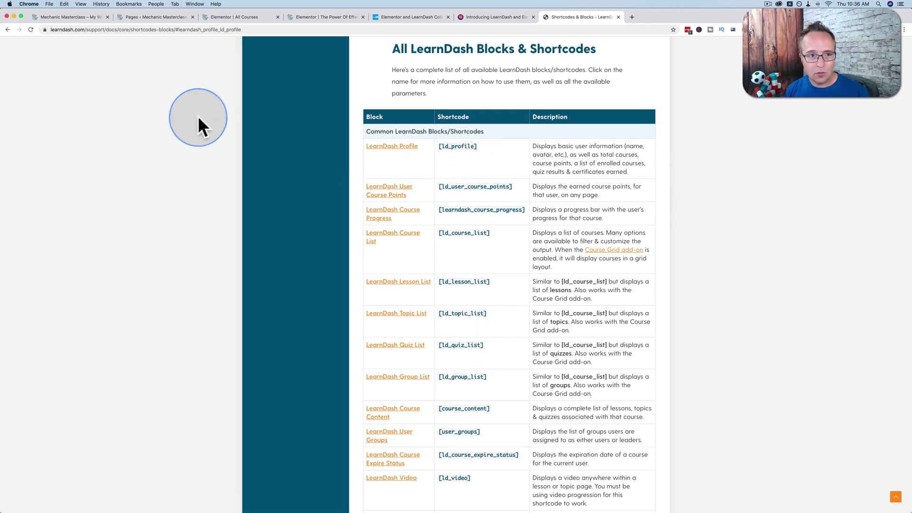
- Return to the Elementor editor for the All Courses page
left_click(81, 18)
left_click(153, 15)
left_click(223, 13)
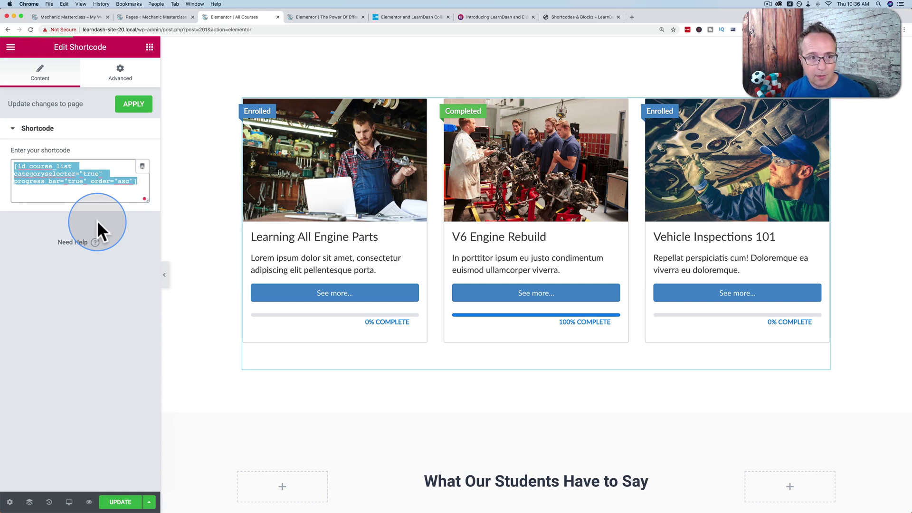
- View the live My Account page from the Pages list and scroll to Your Courses
left_click(155, 15)
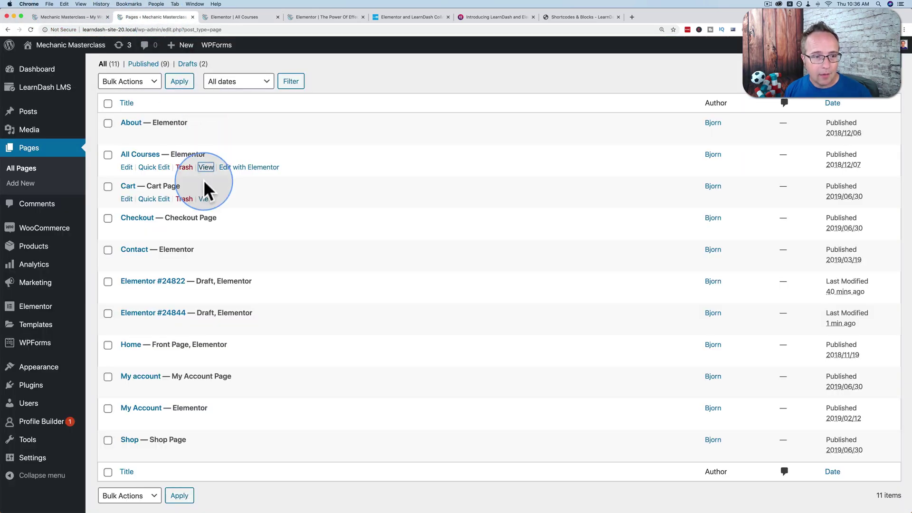
scroll(183, 209, "down", 2)
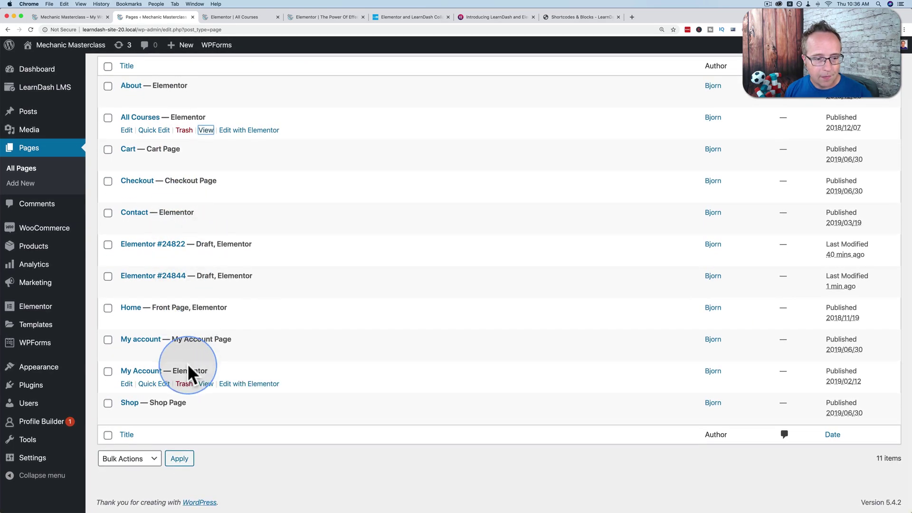
left_click(205, 384, "super")
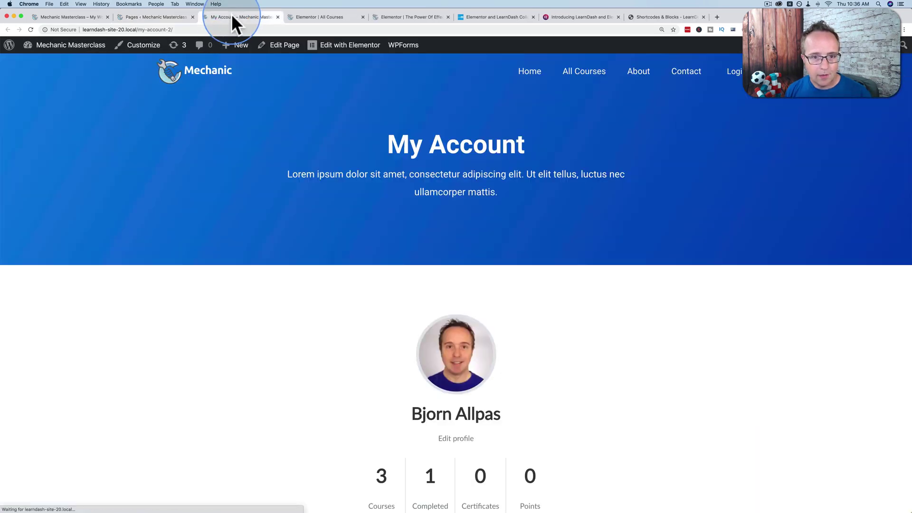
scroll(398, 215, "down", 5)
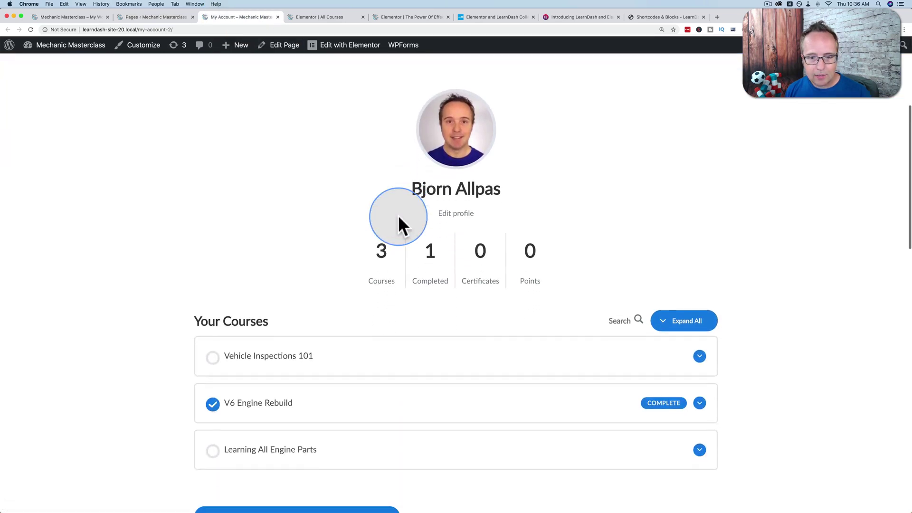
scroll(427, 204, "down", 2)
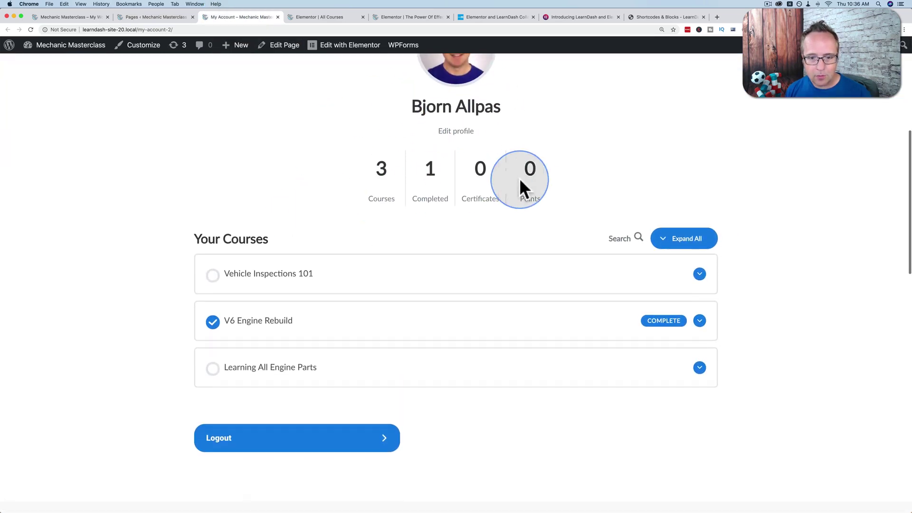
scroll(299, 195, "down", 3)
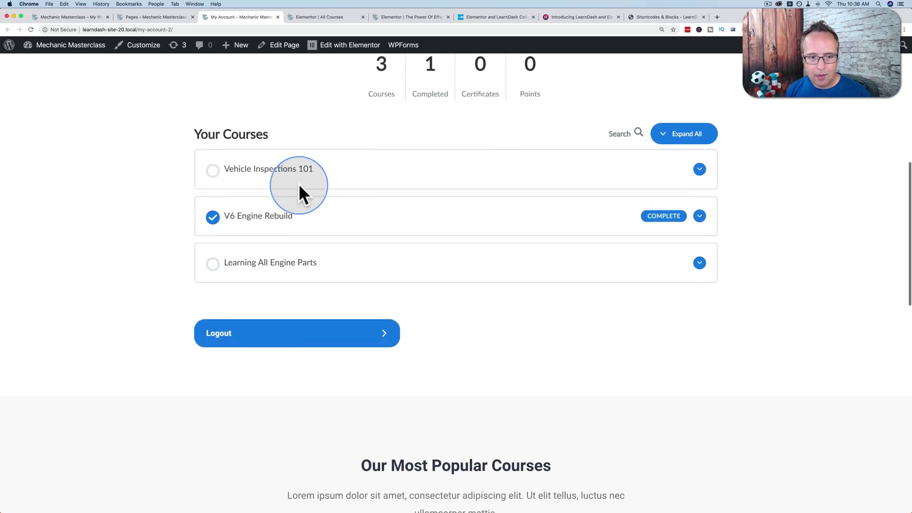
- Expand Vehicle Inspections 101 and V6 Engine Rebuild to show their progress
left_click(392, 178)
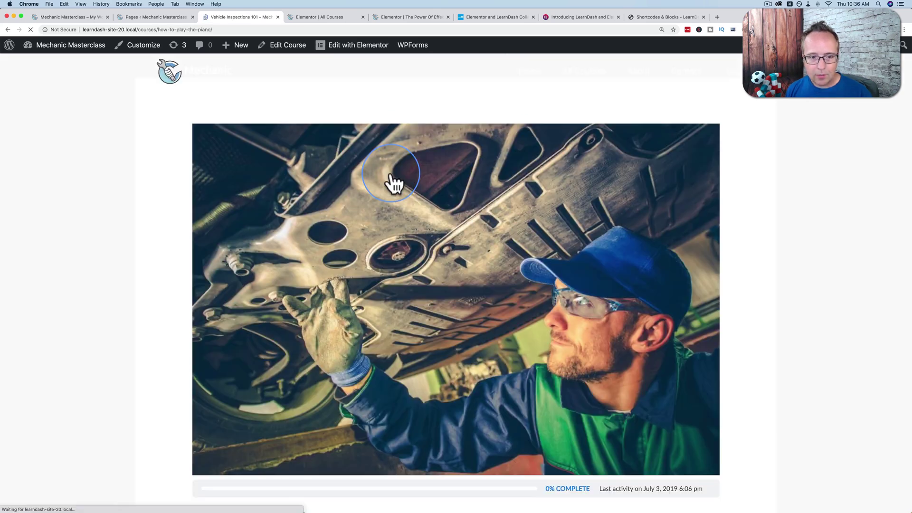
scroll(255, 121, "left", 5)
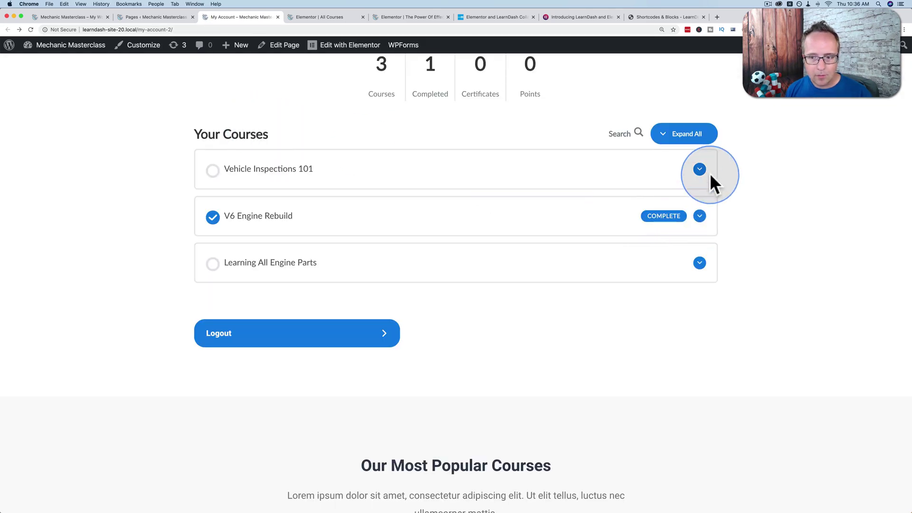
left_click(698, 171)
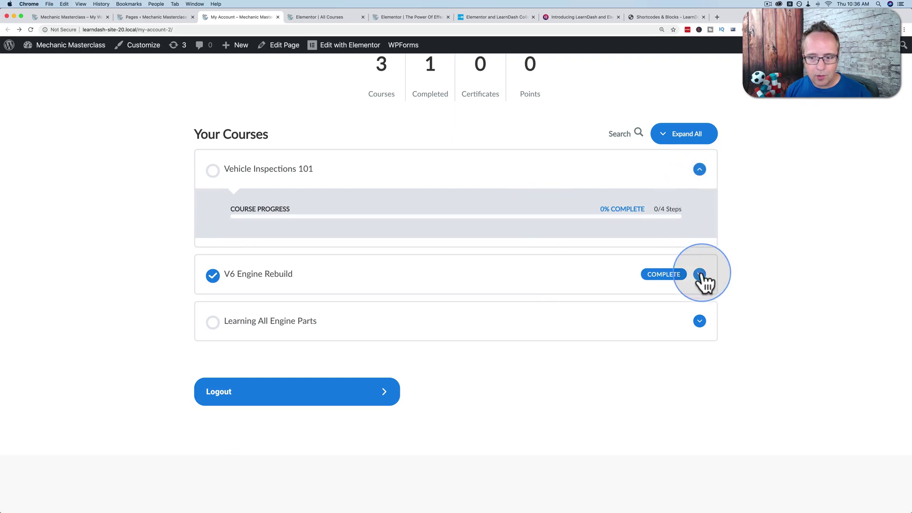
left_click(699, 275)
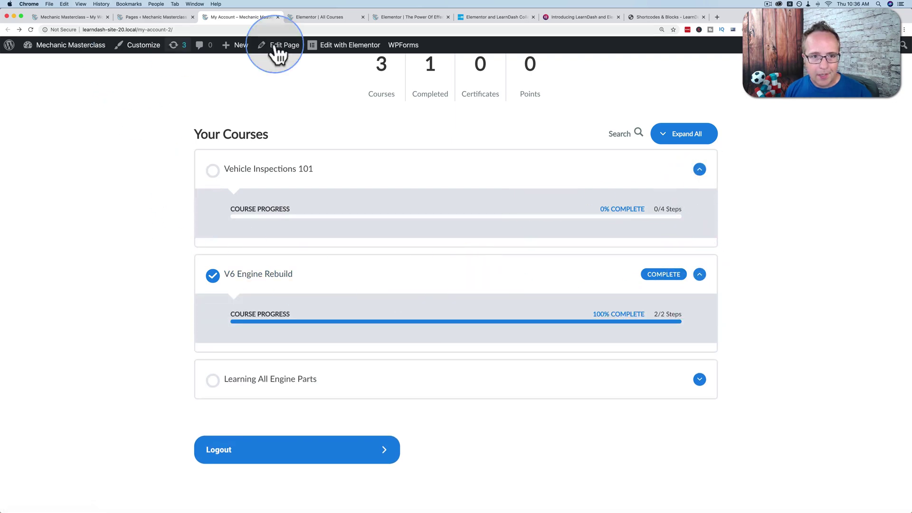
scroll(304, 210, "down", 3)
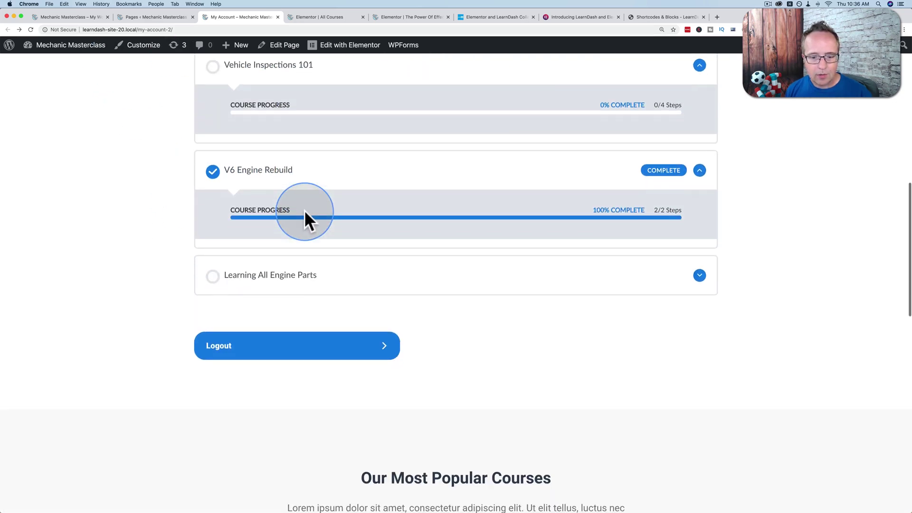
scroll(304, 210, "up", 3)
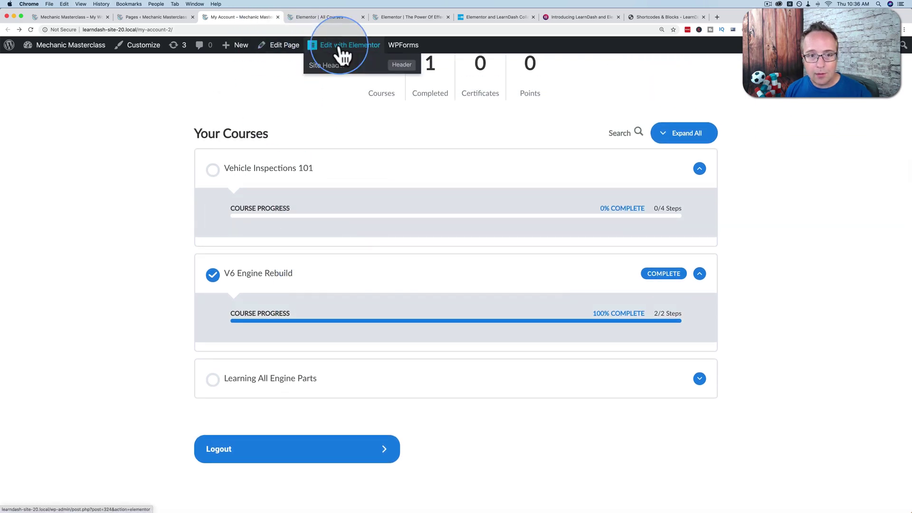
- Edit My Account with Elementor and select the profile widget's [ld_profile] shortcode
left_click(338, 48)
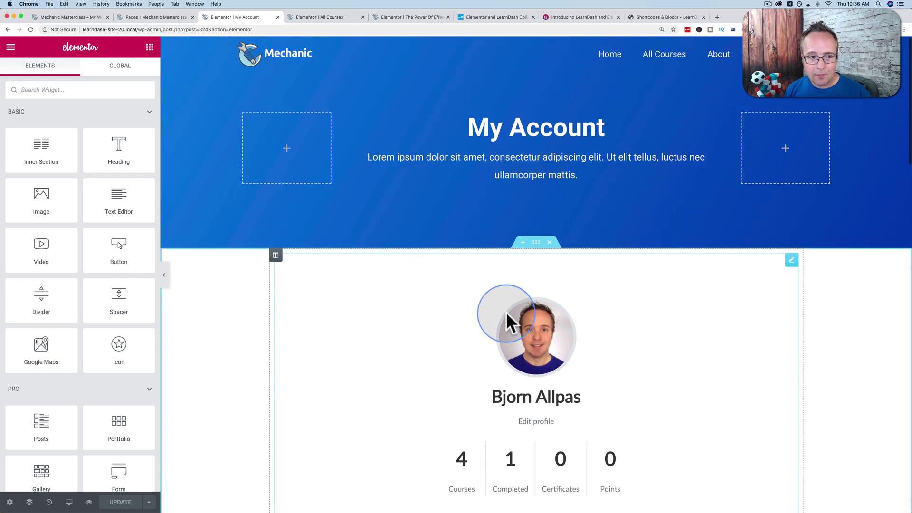
left_click(507, 323)
scroll(325, 351, "down", 3)
scroll(323, 345, "down", 1)
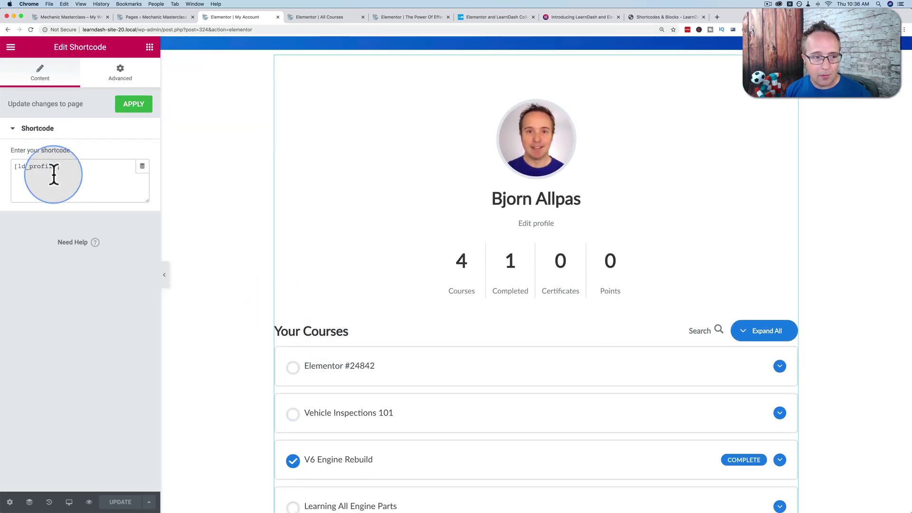
left_click_drag(65, 172, 4, 175)
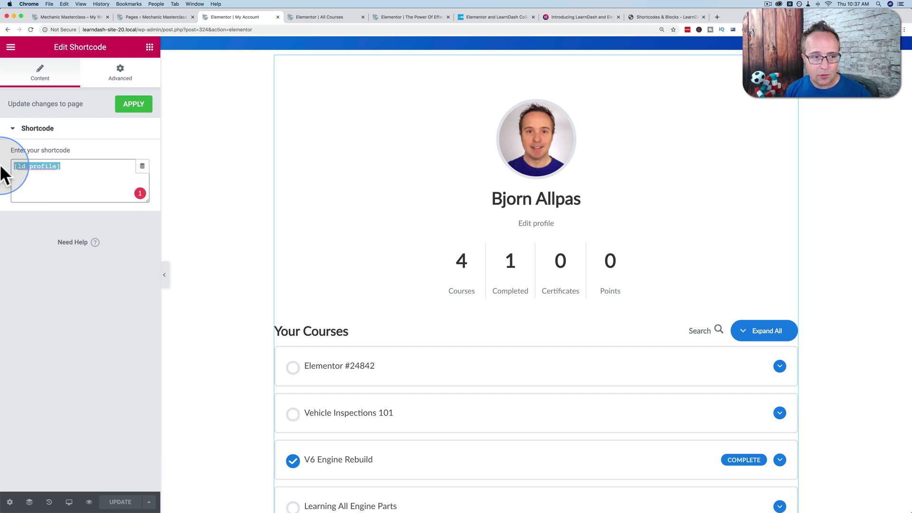
- Match [ld_profile] against the reference table, then return to the My Account editor
left_click(639, 21)
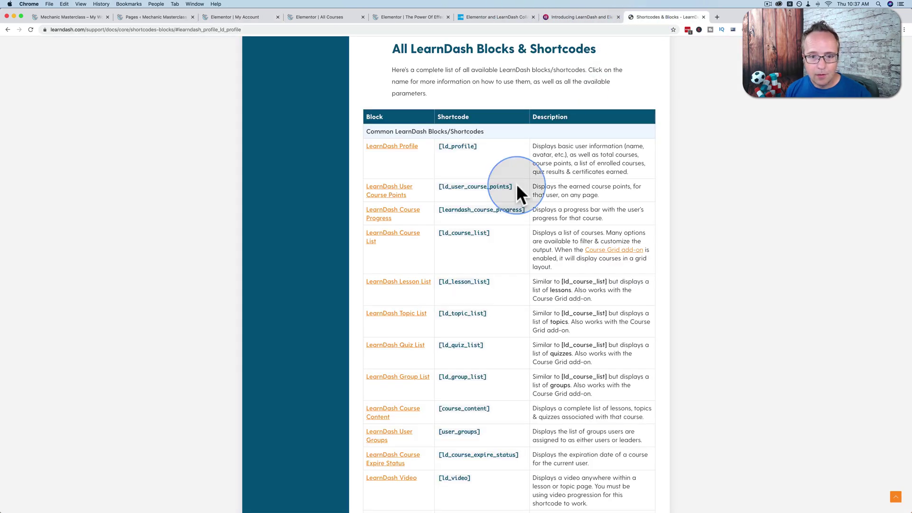
left_click_drag(480, 153, 441, 150)
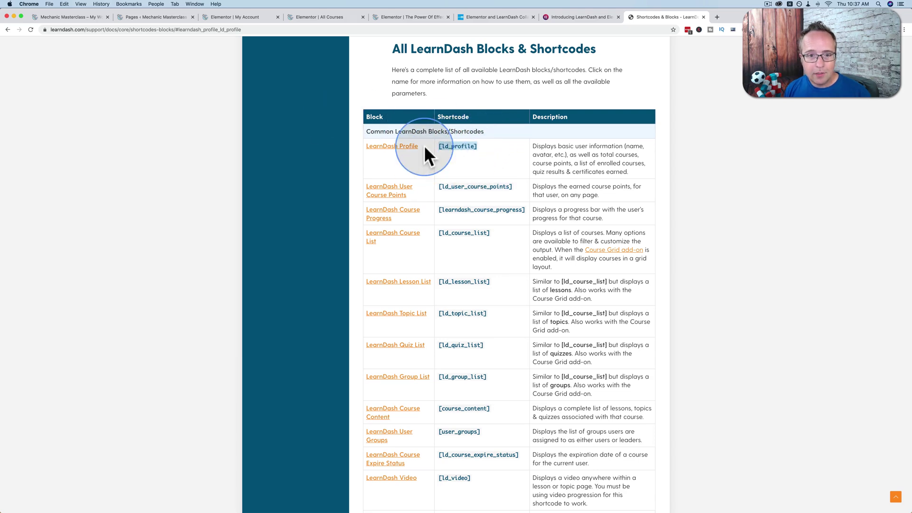
left_click(301, 17)
left_click(234, 18)
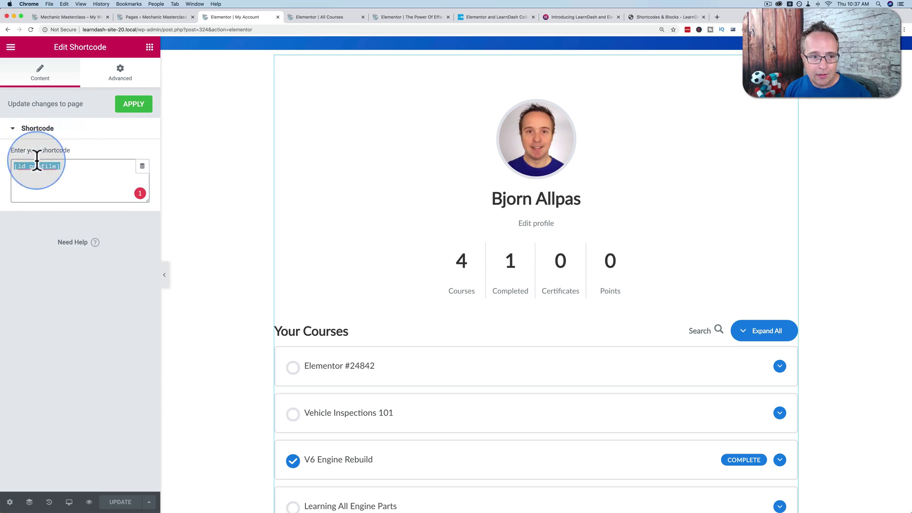
- Search widgets for 'profile' and drop the Profile widget into the page section
left_click(150, 47)
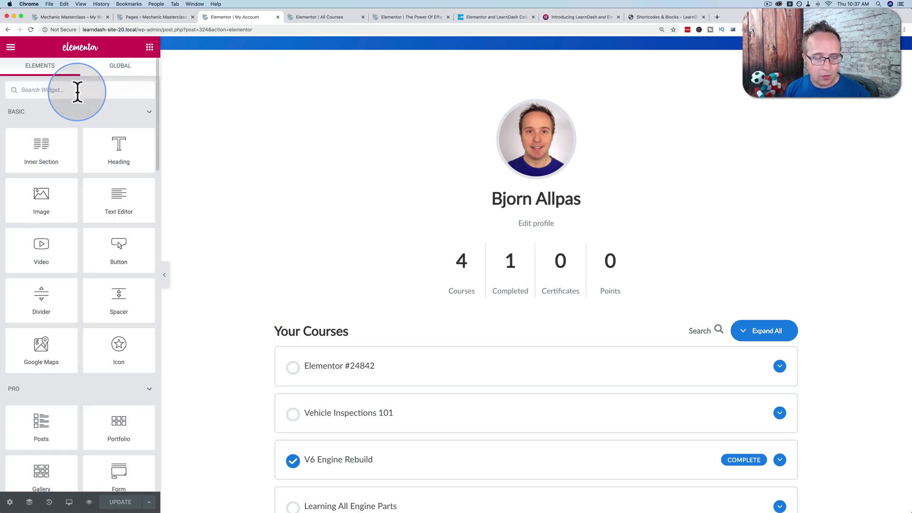
type("profile")
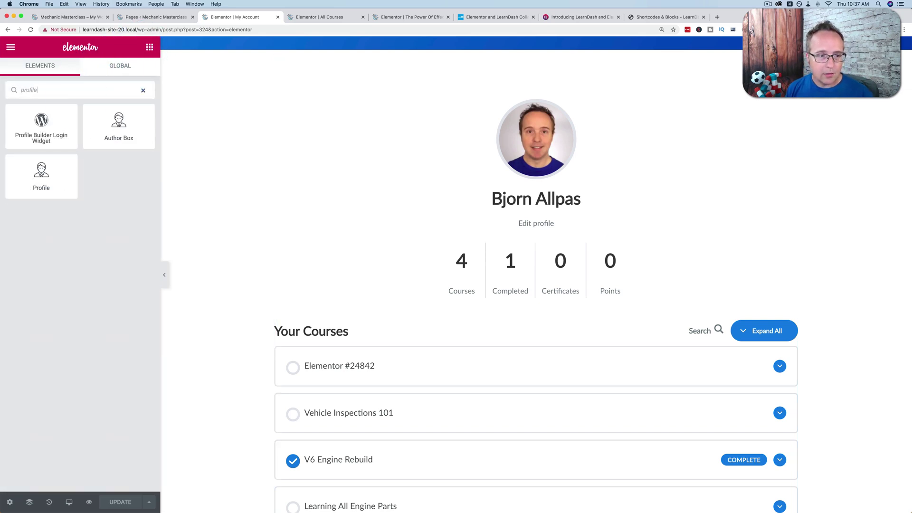
left_click_drag(37, 180, 285, 279)
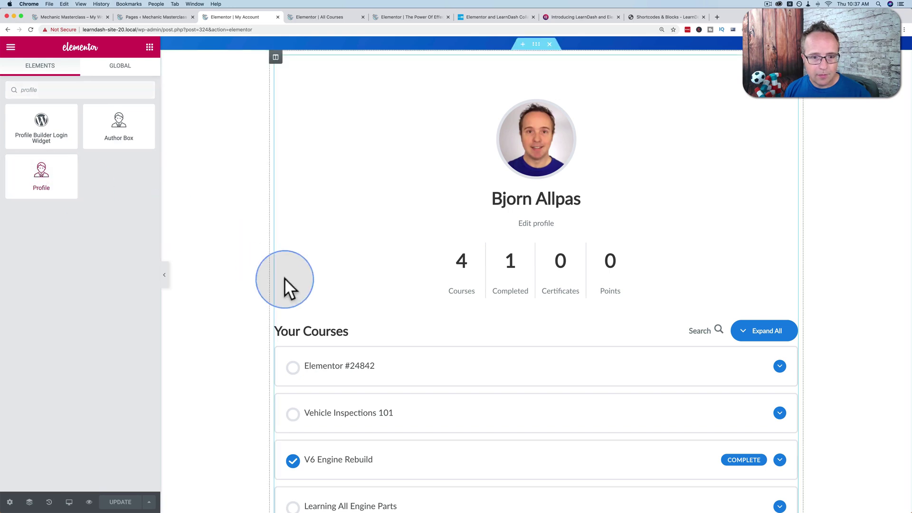
left_click_drag(67, 196, 468, 200)
scroll(527, 301, "down", 6)
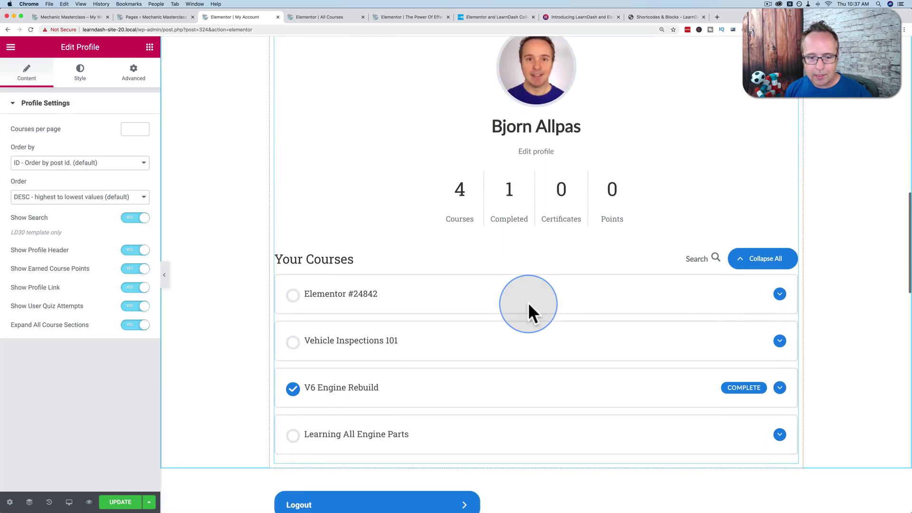
- Duplicate the Profile widget, delete the copy, then undo the deletion
key("super+d")
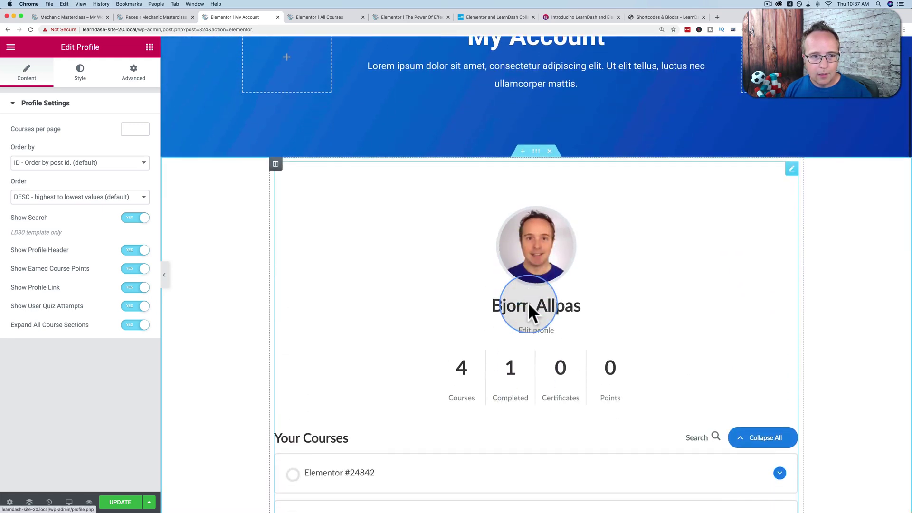
scroll(528, 302, "down", 4)
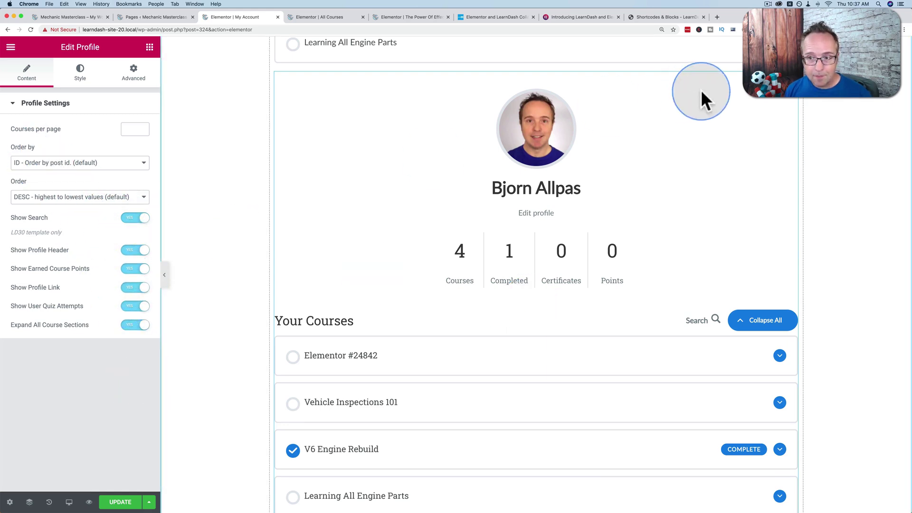
right_click(789, 97)
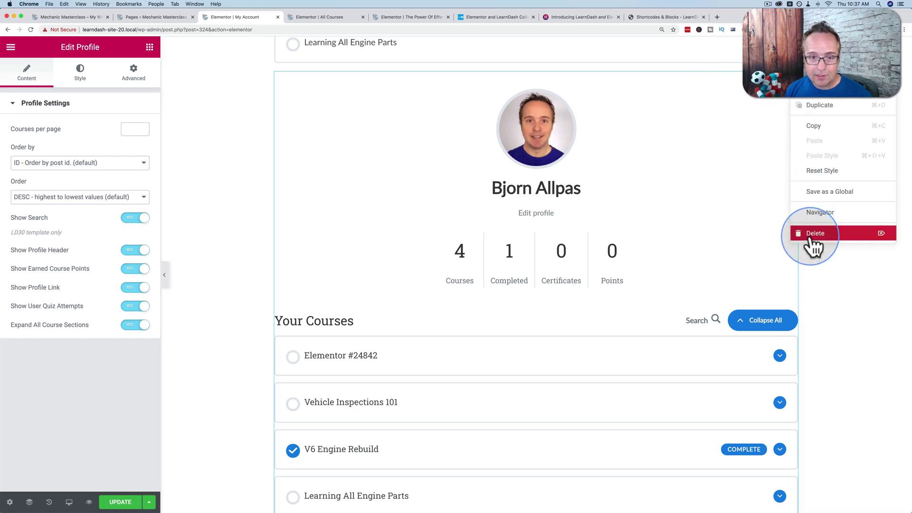
left_click(808, 232)
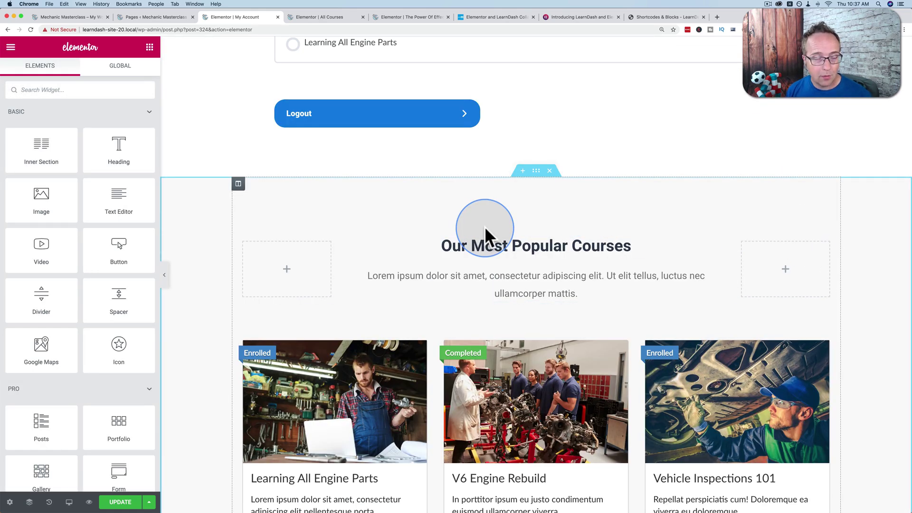
key("super+z")
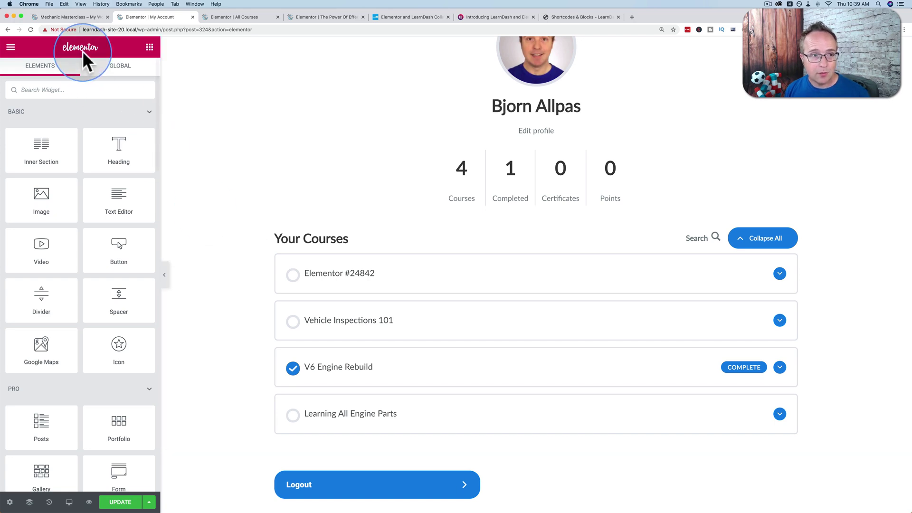
- Open the admin dashboard and go to Templates > Theme Builder
left_click(69, 18)
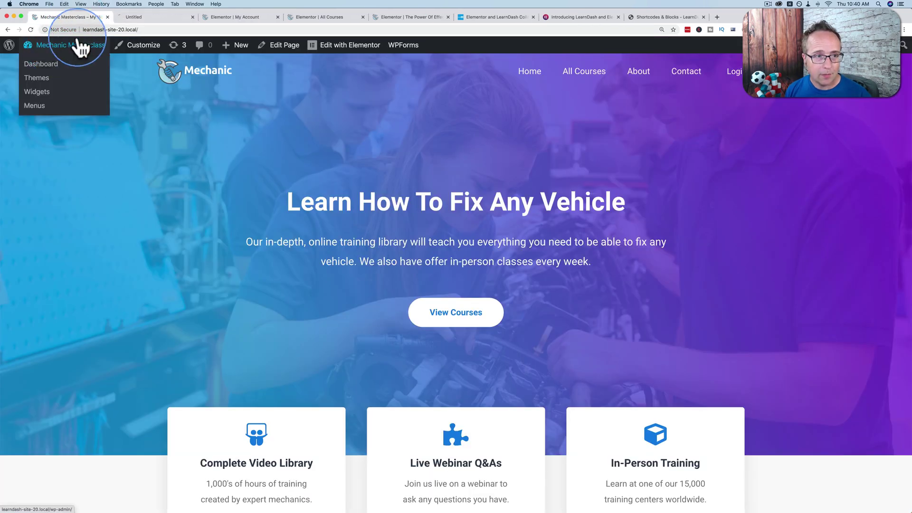
left_click(71, 45, "super")
left_click(141, 17)
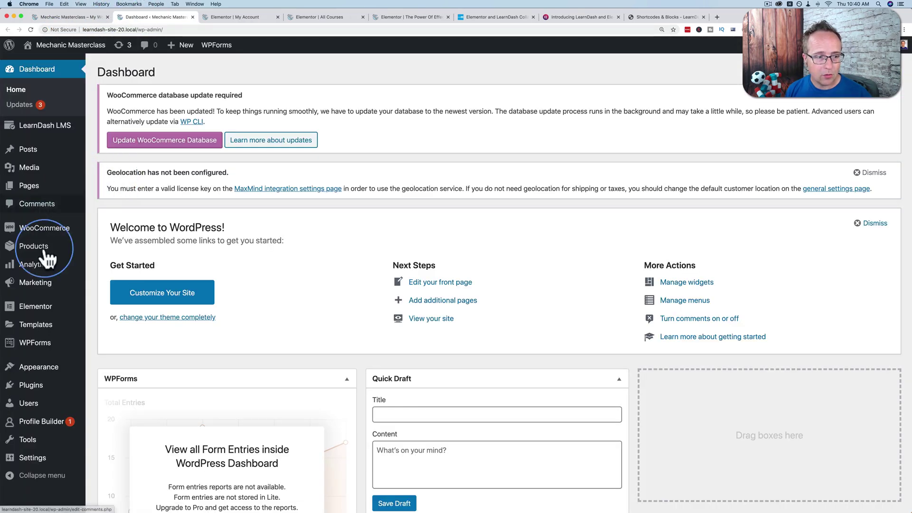
scroll(41, 326, "down", 1)
mouse_move(45, 319)
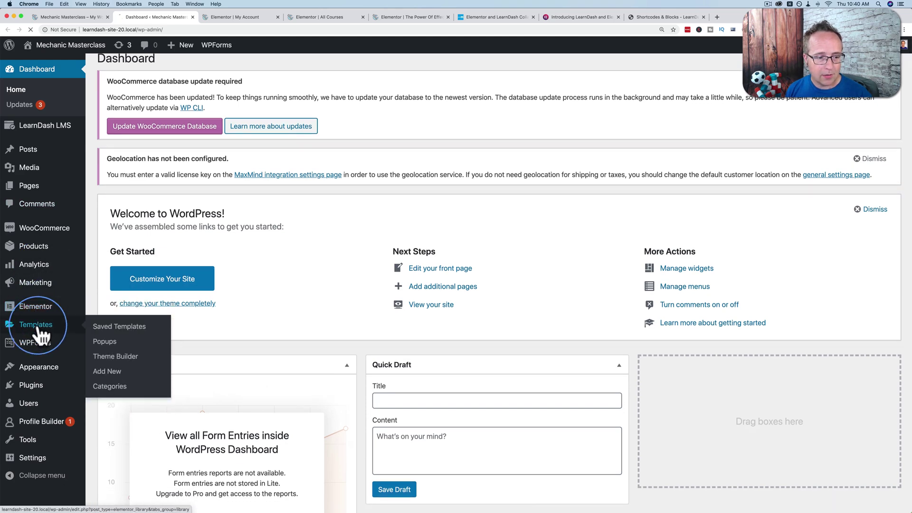
left_click(39, 330)
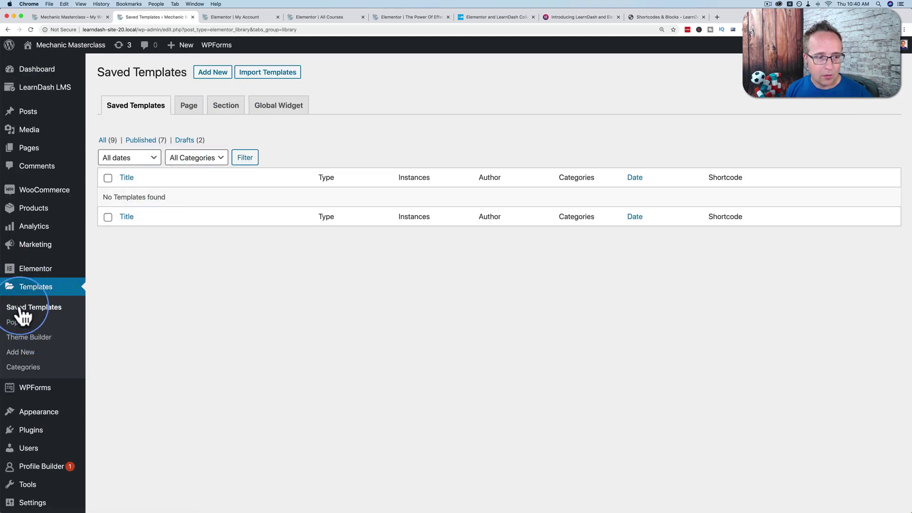
left_click(27, 338)
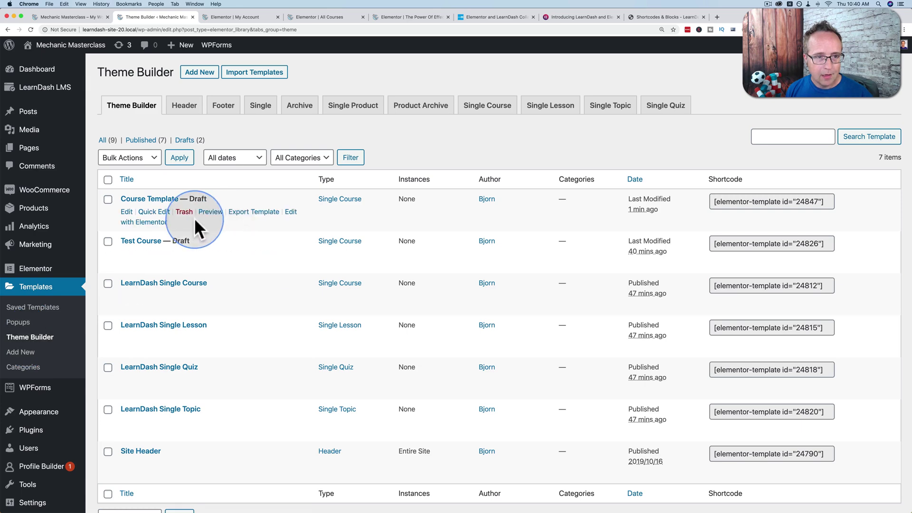
- Add a new Single Course template and begin naming it 'Course Template'
left_click(198, 72)
left_click(501, 274)
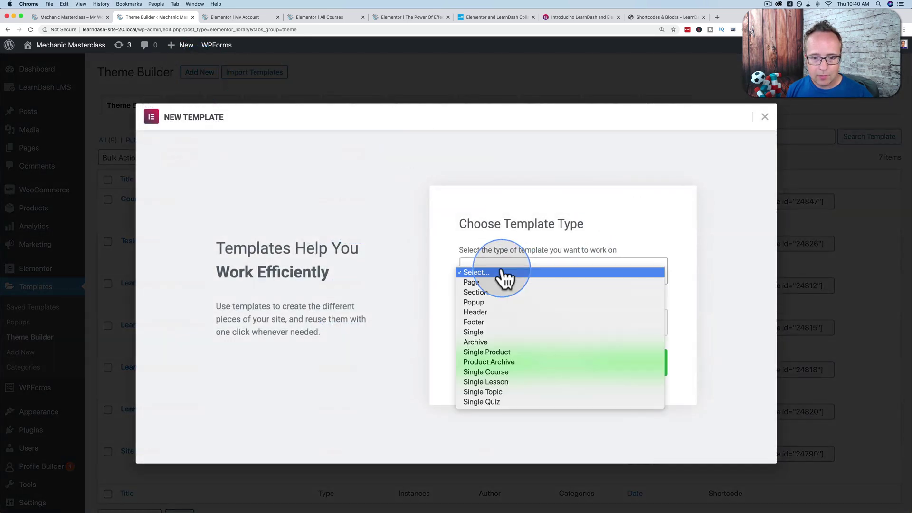
left_click(493, 375)
left_click(492, 324)
type("C")
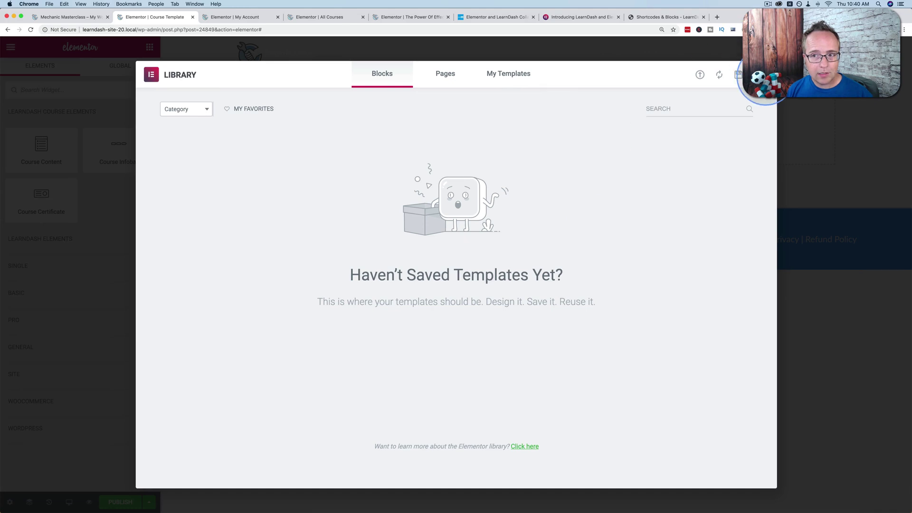
- Close the library and add the Course Content and Course Infobar widgets to the canvas
left_click(759, 75)
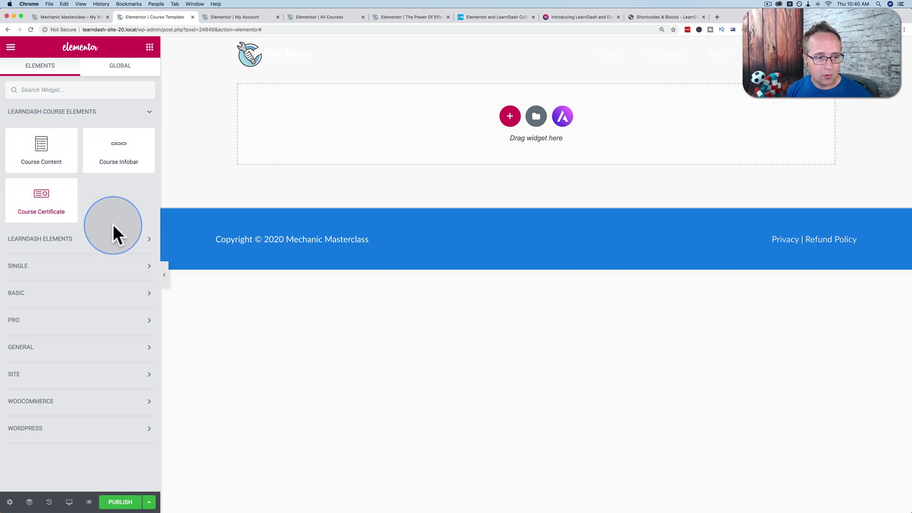
left_click(121, 240)
scroll(99, 252, "down", 1)
scroll(95, 261, "down", 2)
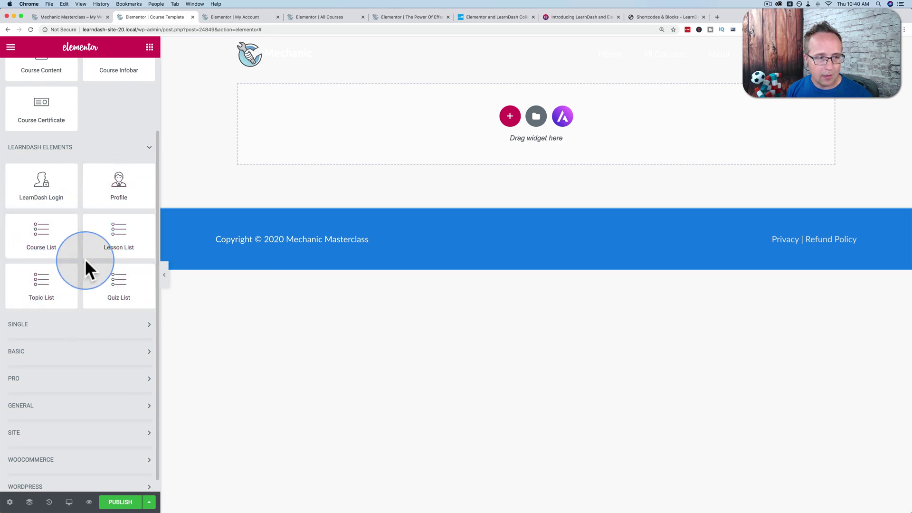
scroll(86, 261, "up", 3)
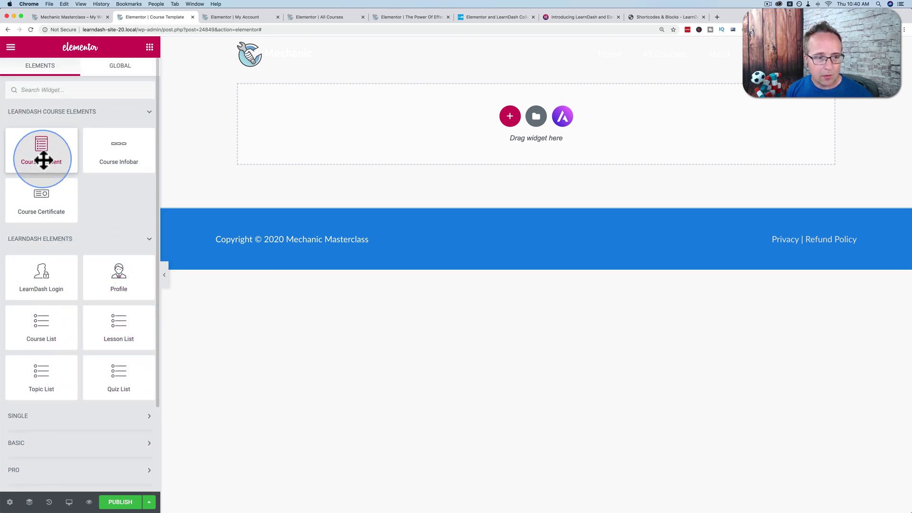
left_click_drag(44, 161, 315, 136)
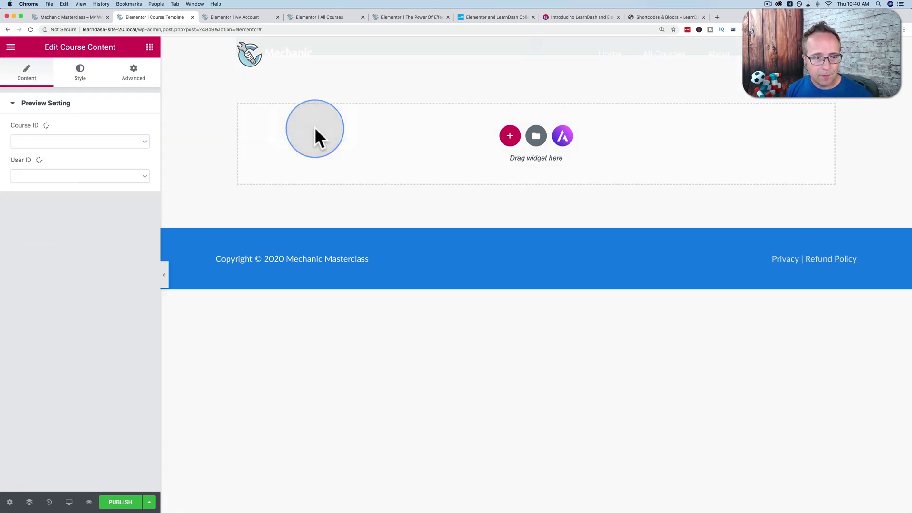
left_click(150, 47)
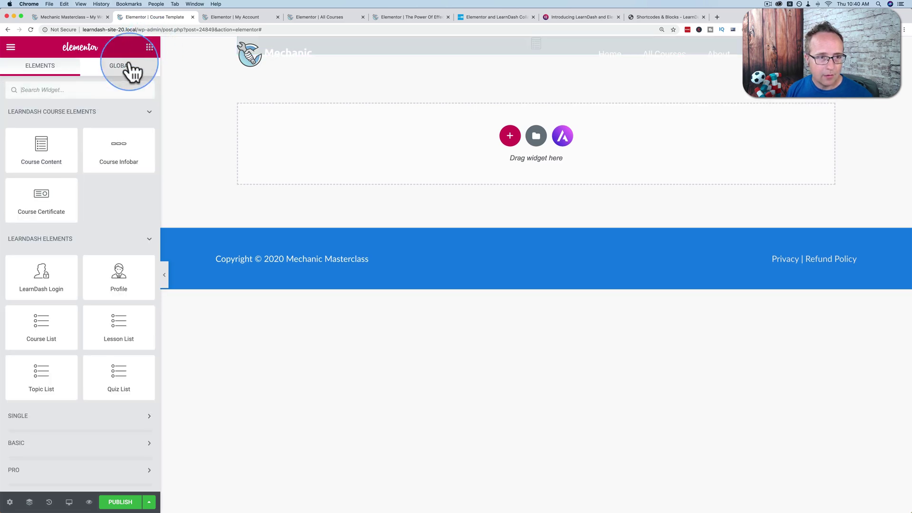
type("c")
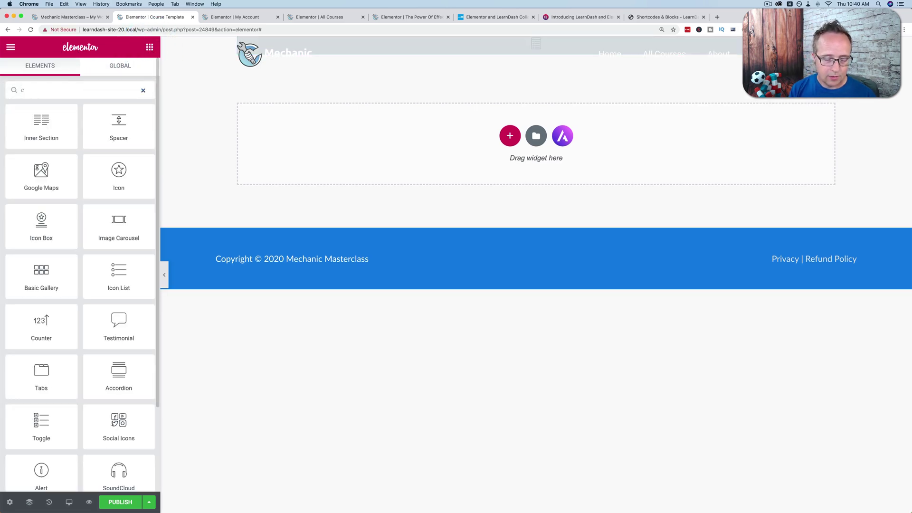
type("ourse")
left_click_drag(135, 240, 401, 106)
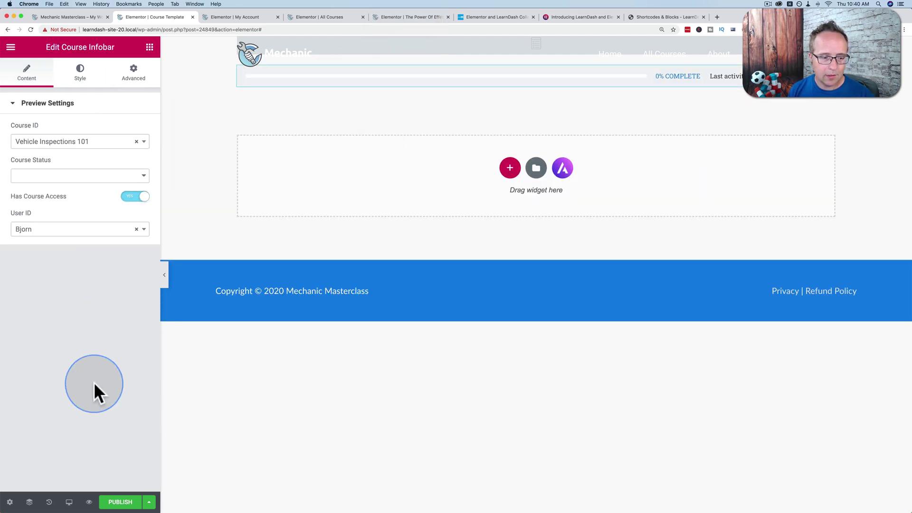
- Give the Course Content section a top padding of 100
left_click(29, 502)
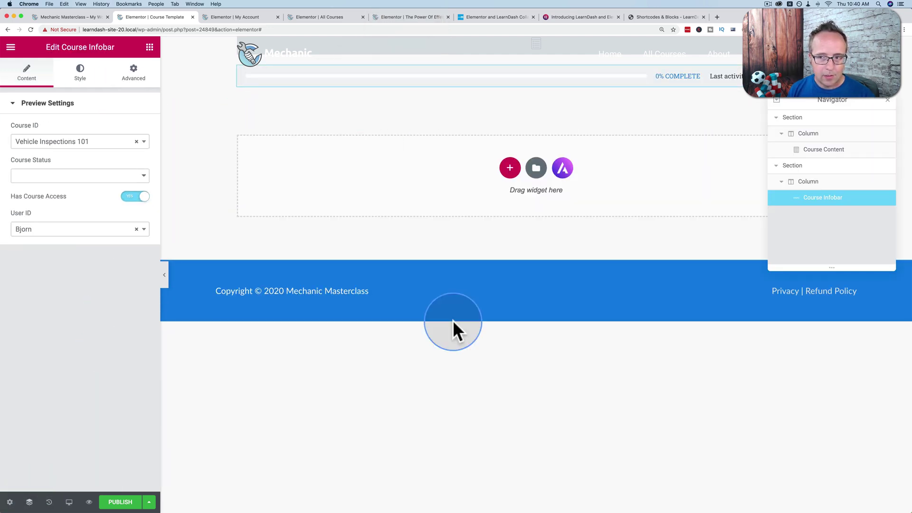
left_click(802, 120)
left_click(138, 60)
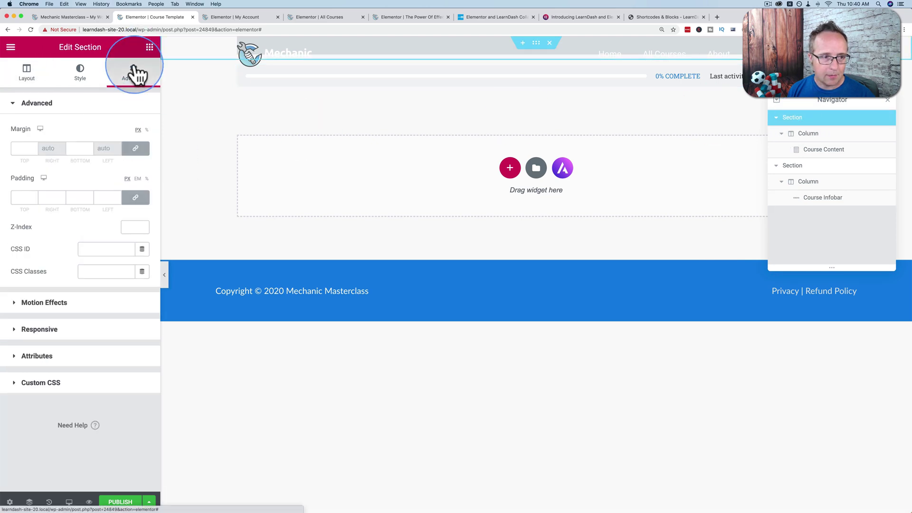
left_click(136, 197)
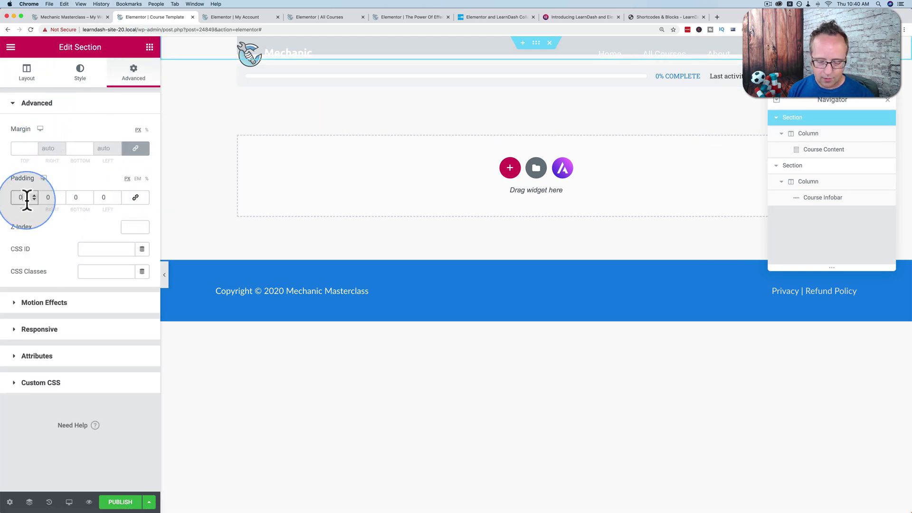
type("100")
left_click(142, 173)
- Move Course Content below the Course Infobar and add a Course Certificate widget underneath
left_click(418, 98)
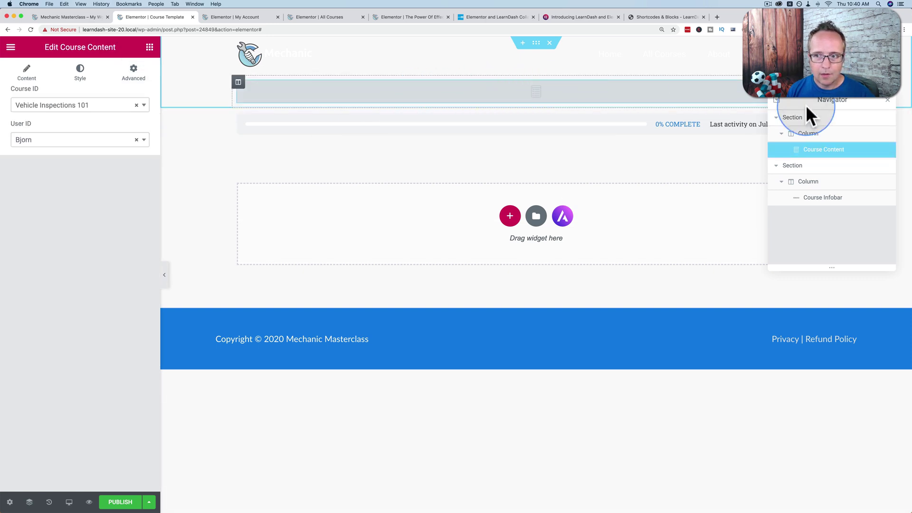
left_click(834, 101)
left_click_drag(834, 101, 693, 126)
left_click(884, 101)
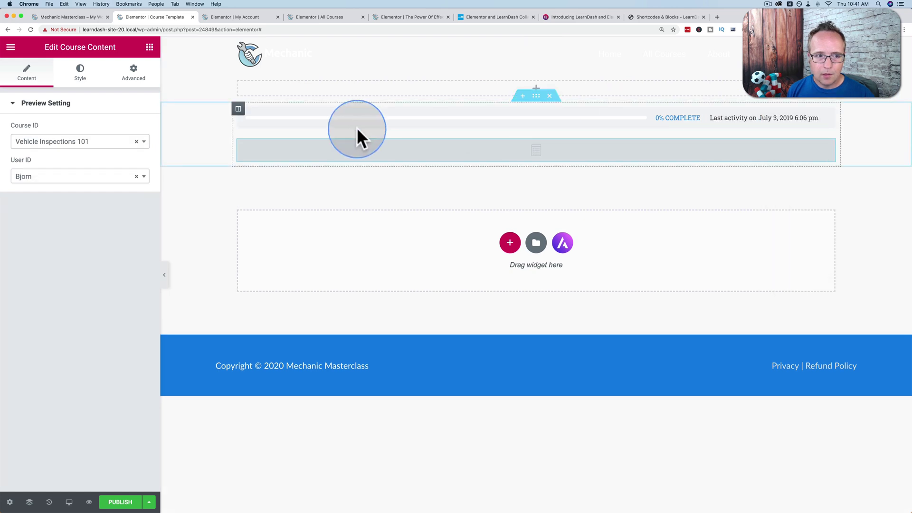
left_click(149, 47)
left_click_drag(41, 197, 394, 165)
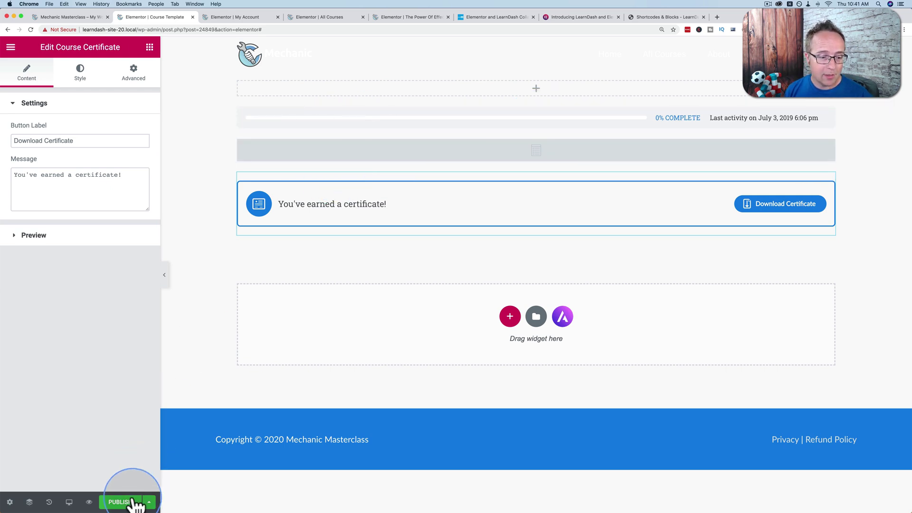
- Publish the template with an Include > Courses display condition and save
left_click(131, 502)
left_click(483, 309)
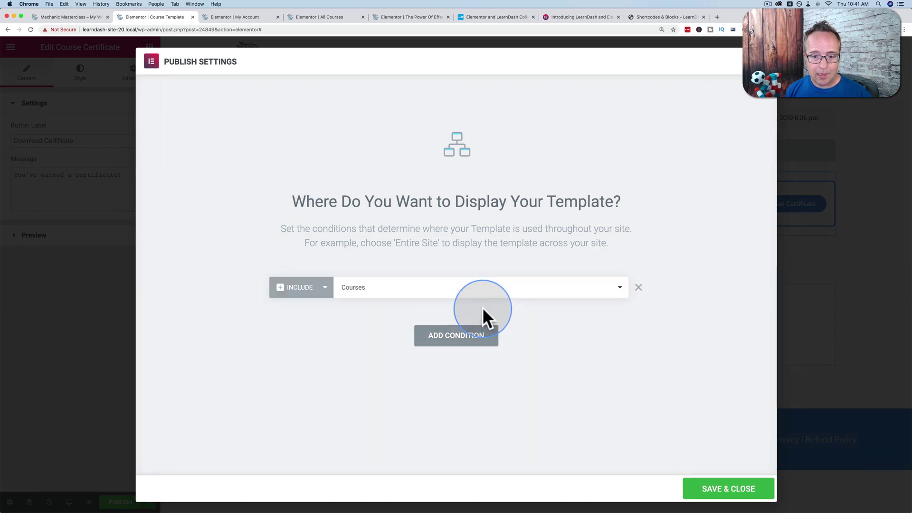
left_click(457, 289)
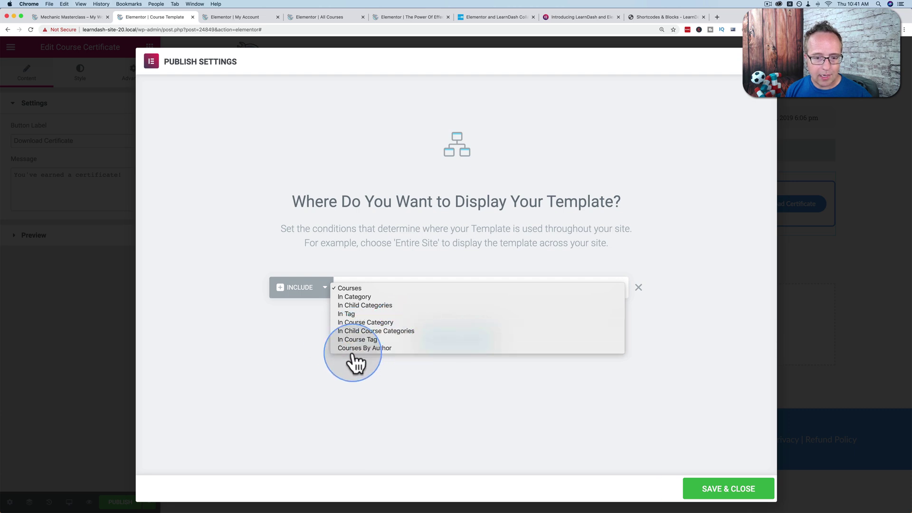
left_click(735, 127)
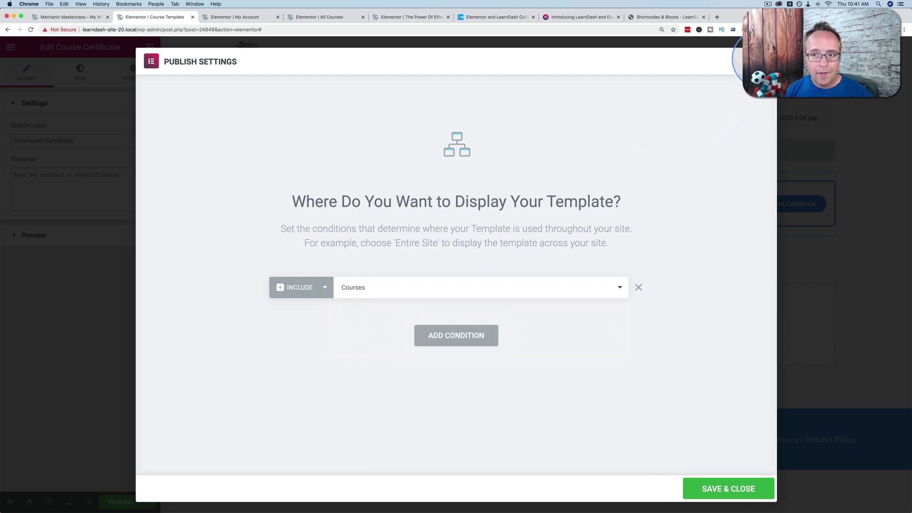
left_click(765, 61)
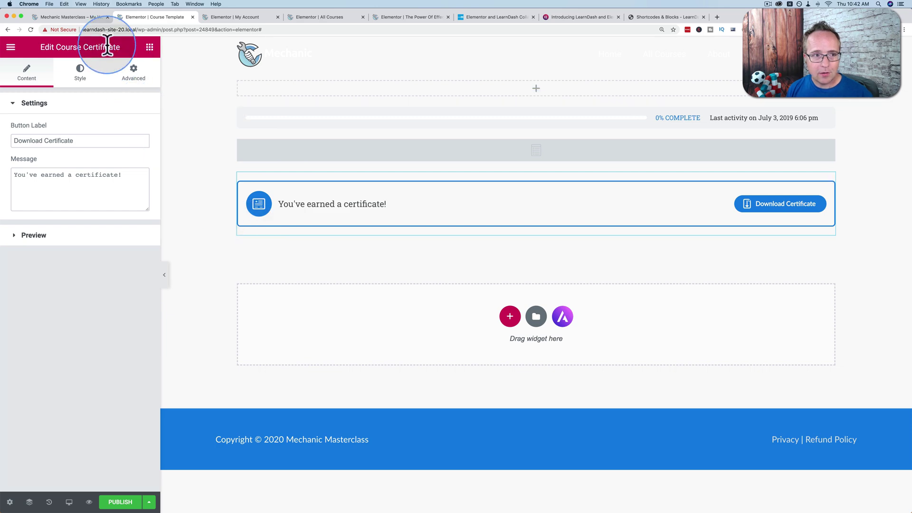
left_click(81, 16)
- Open Learning All Engine Parts, expand All Engine Parts Crash Course, and view This is the First Topic
scroll(250, 315, "down", 10)
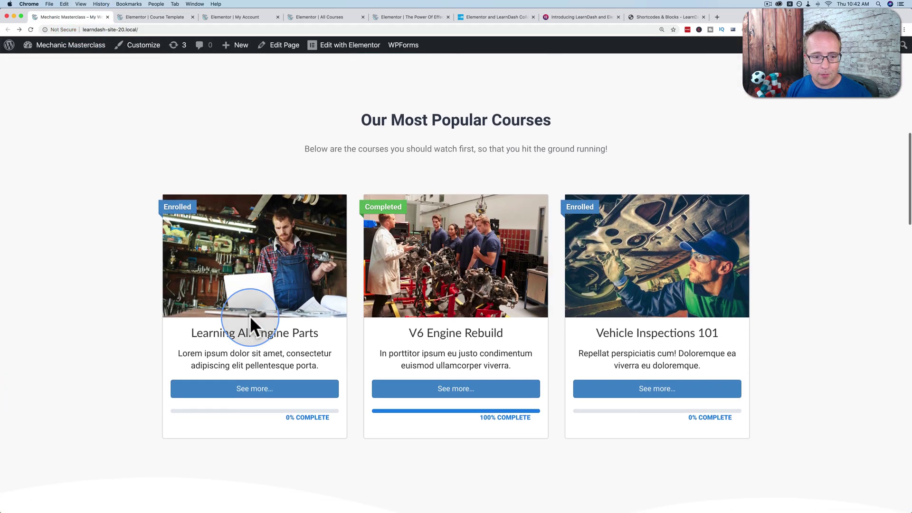
left_click(262, 397)
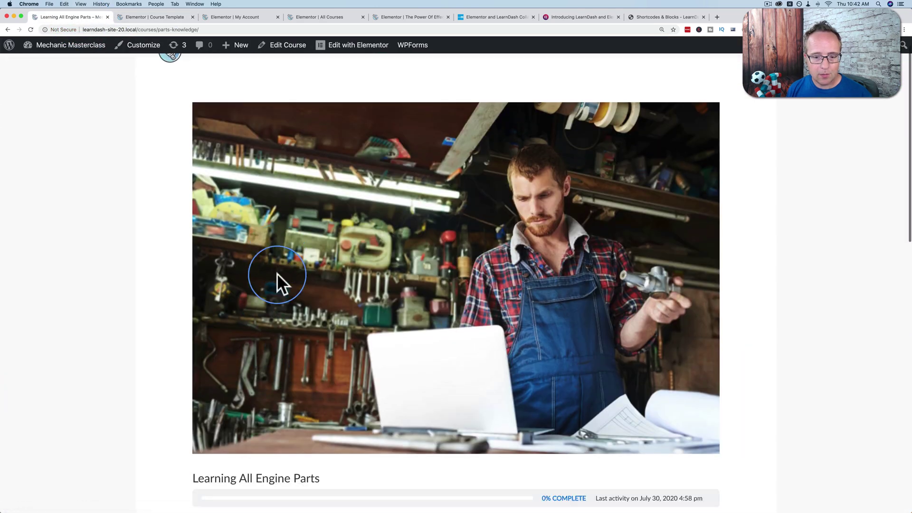
scroll(278, 274, "down", 6)
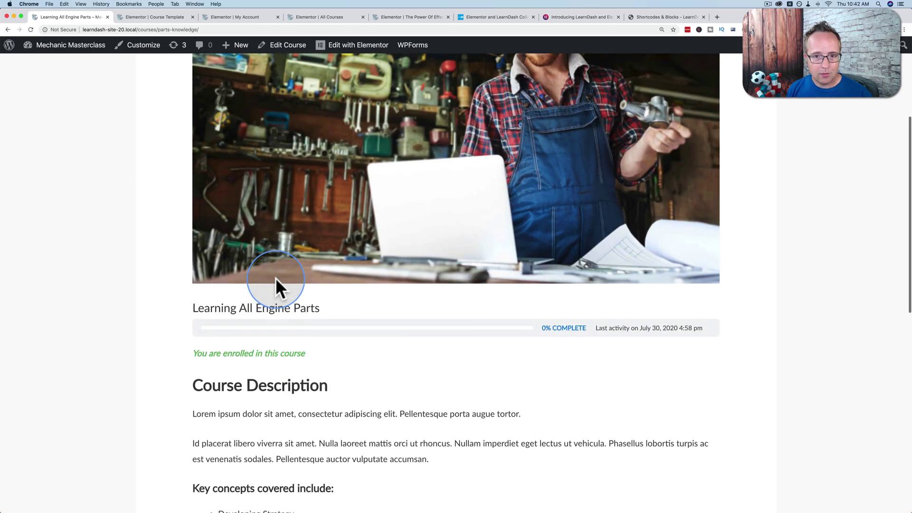
scroll(276, 278, "down", 3)
scroll(275, 278, "down", 5)
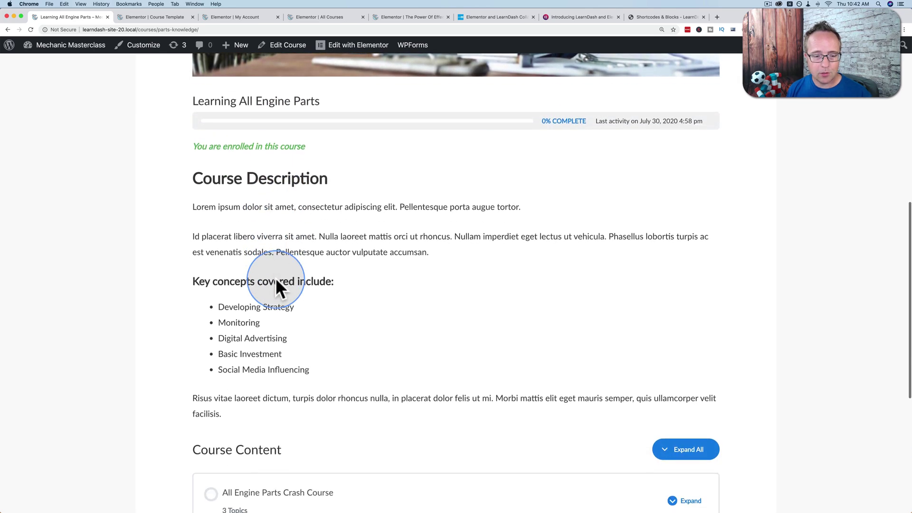
scroll(338, 211, "down", 5)
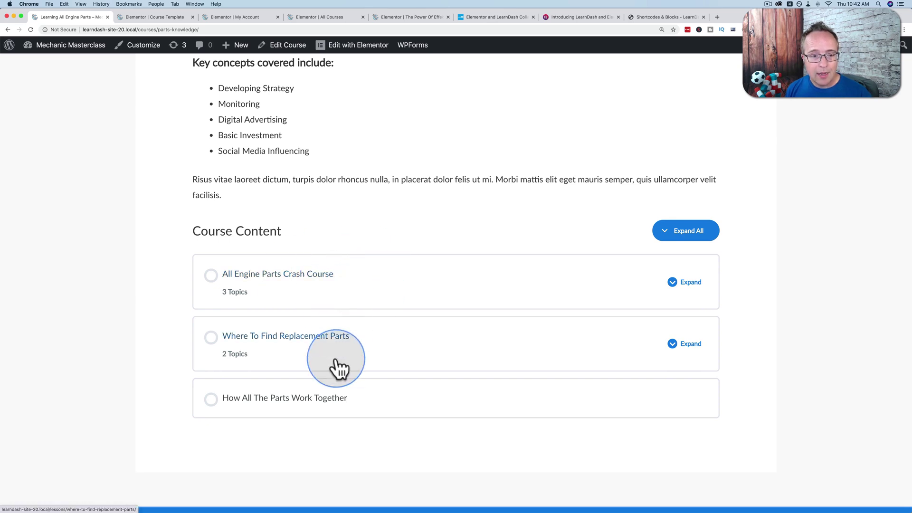
scroll(319, 228, "down", 3)
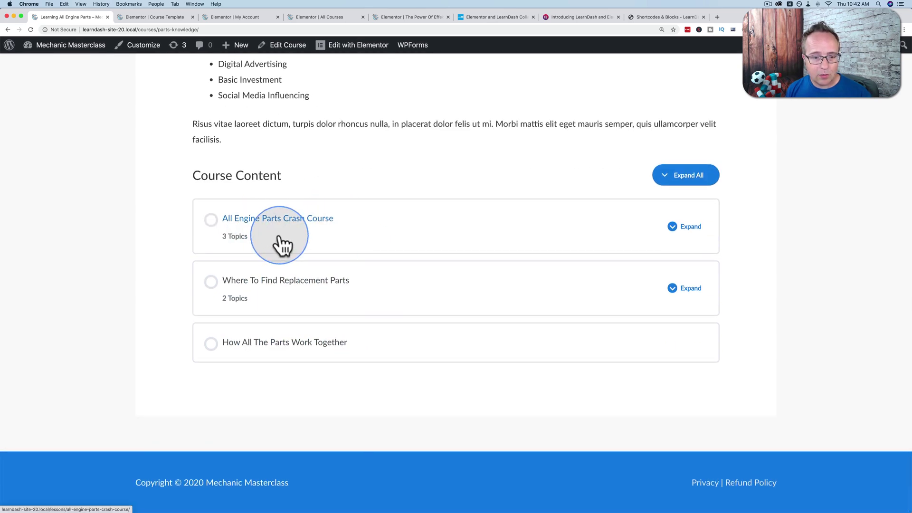
left_click(685, 229)
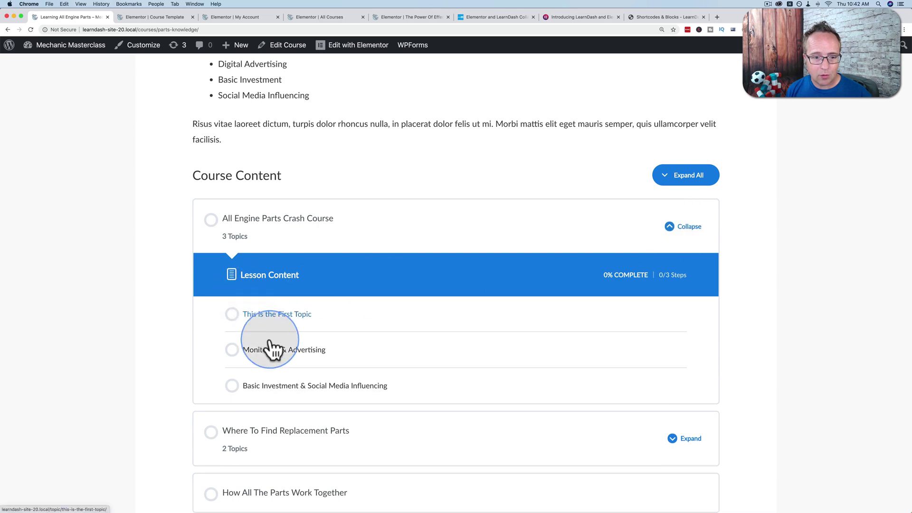
left_click(266, 317)
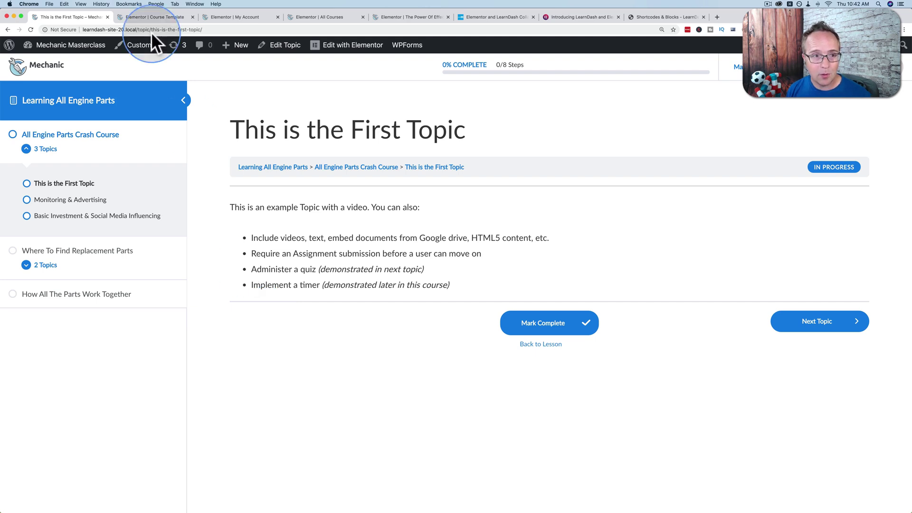
- Compare with the Elementor course template, then open the course for editing
left_click(140, 17)
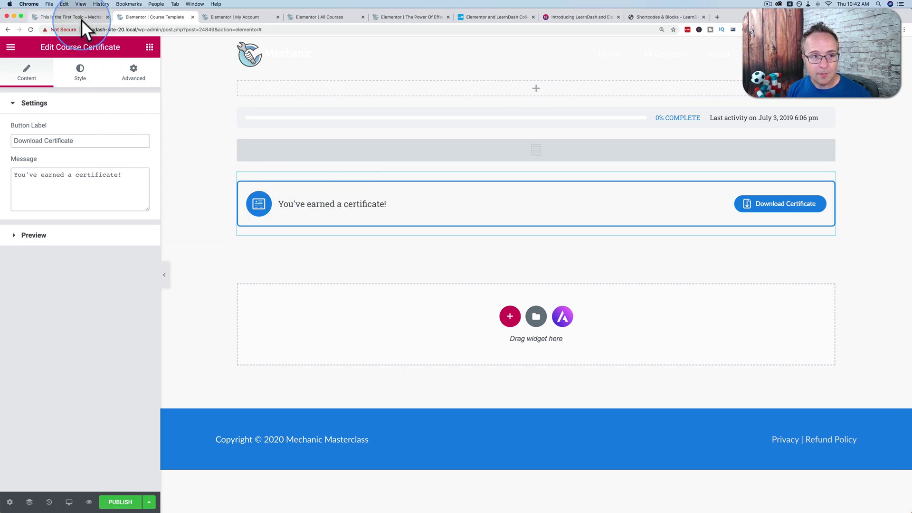
scroll(271, 140, "left", 5)
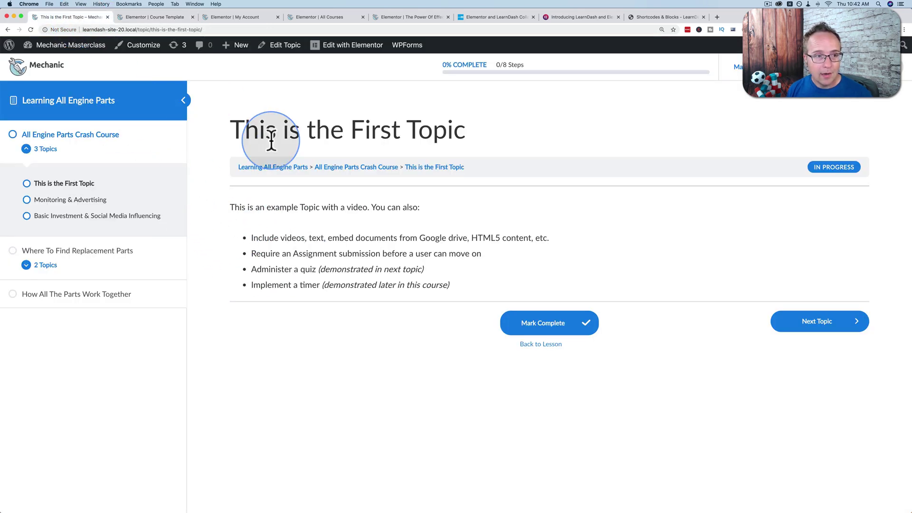
scroll(265, 162, "up", 12)
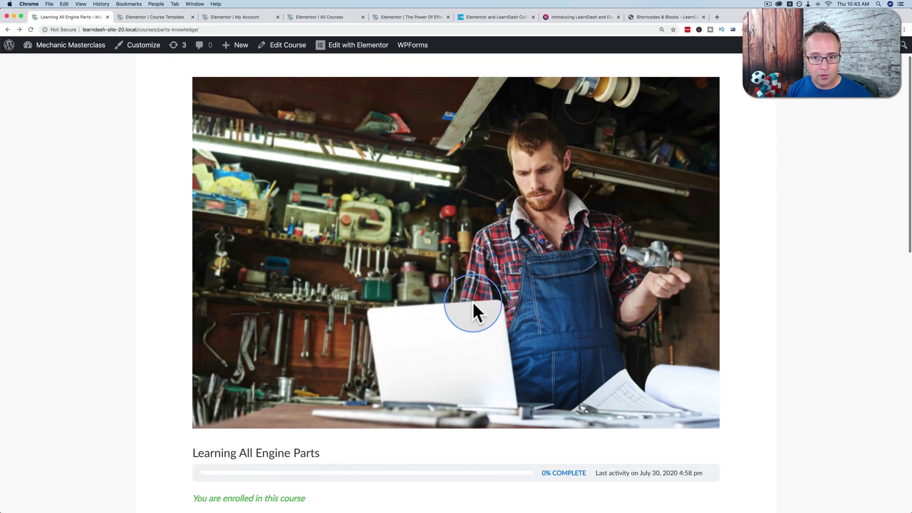
left_click(285, 46)
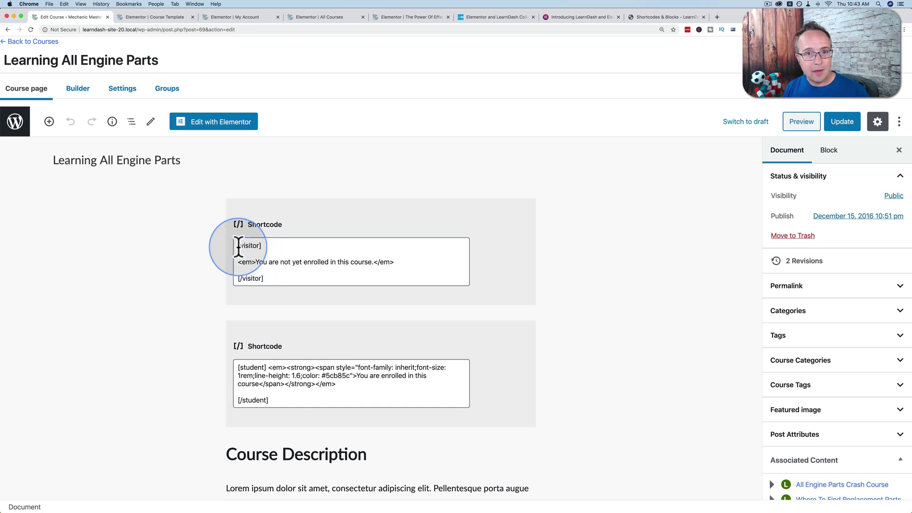
- Inspect the [visitor] block and the [student] 'You are enrolled in this course' message
left_click_drag(238, 247, 372, 262)
scroll(205, 341, "down", 3)
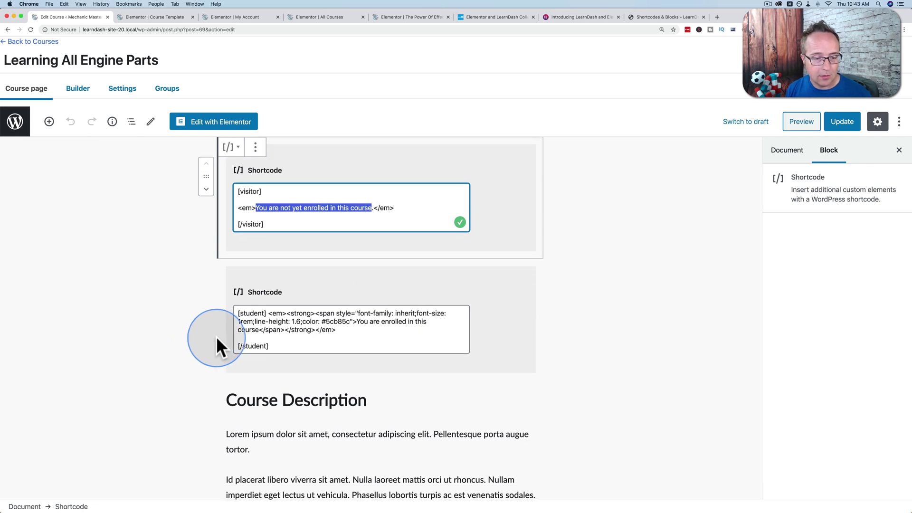
left_click(238, 311)
double_click(361, 321)
left_click_drag(361, 322, 256, 328)
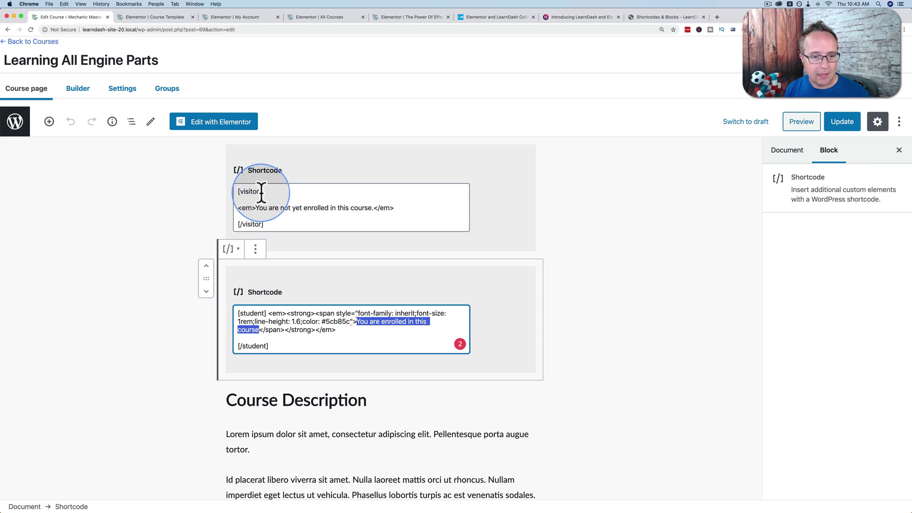
left_click_drag(261, 192, 233, 192)
left_click(263, 219)
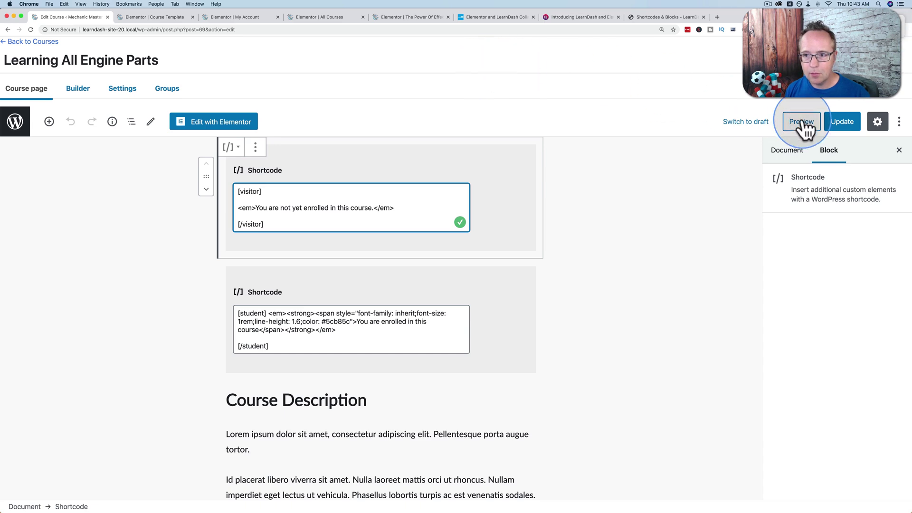
- Open the live course page from the title's permalink
scroll(302, 162, "up", 3)
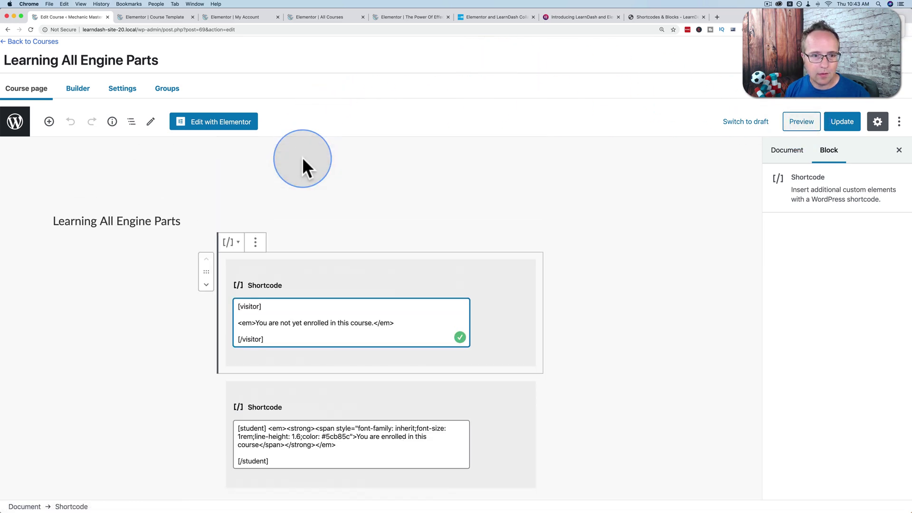
left_click(127, 223)
left_click(282, 195)
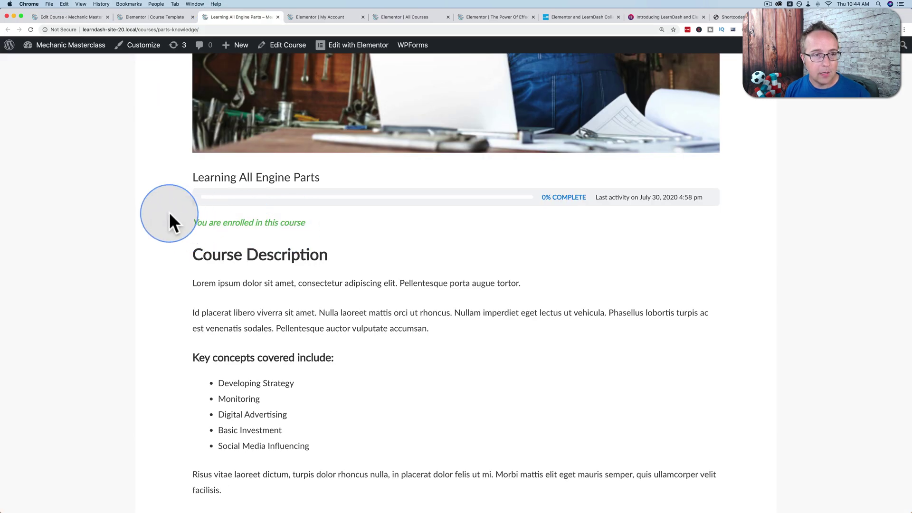
- Glance at the Elementor template, then review the Learning All Engine Parts course's block content down to its closing paragraph
left_click(160, 18)
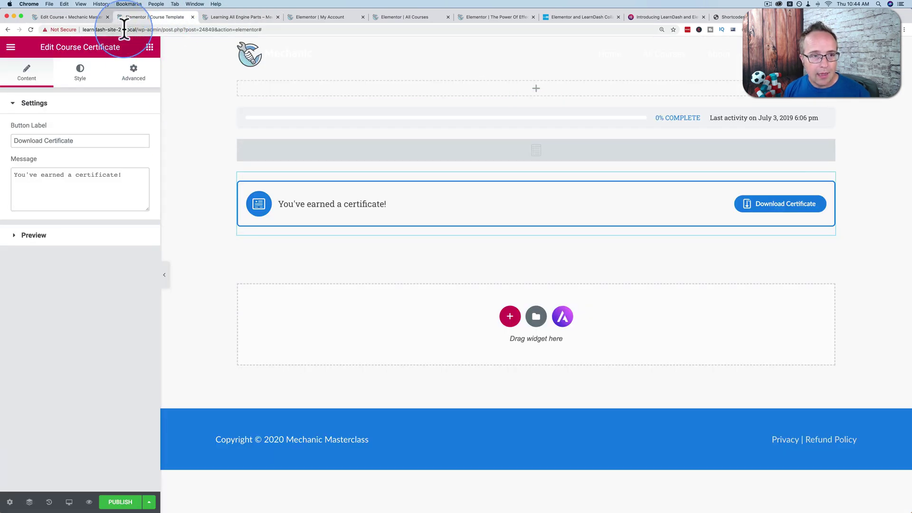
left_click(84, 17)
scroll(196, 294, "down", 10)
scroll(195, 291, "up", 5)
scroll(195, 292, "down", 2)
scroll(275, 357, "down", 5)
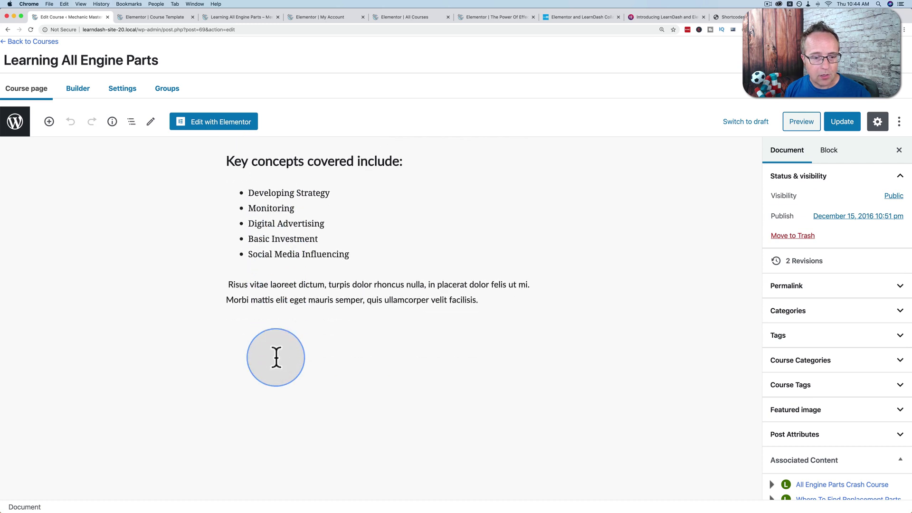
left_click(307, 293)
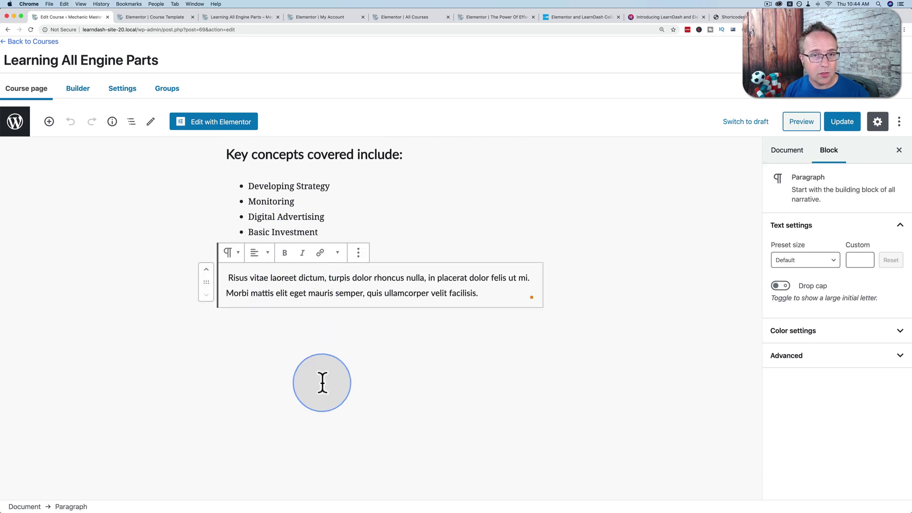
- Scroll through the live course page to compare it, then return to the course's block editor
left_click(167, 18)
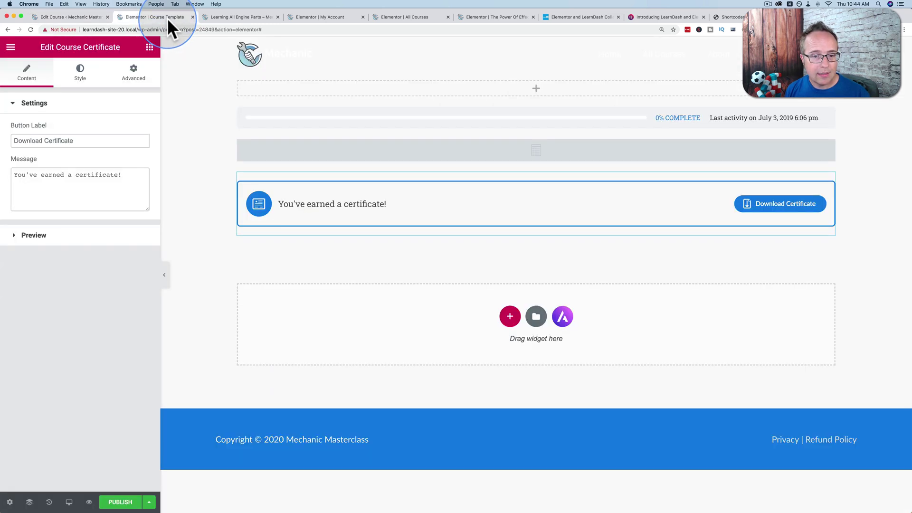
left_click(235, 17)
scroll(252, 263, "down", 6)
scroll(252, 263, "down", 1)
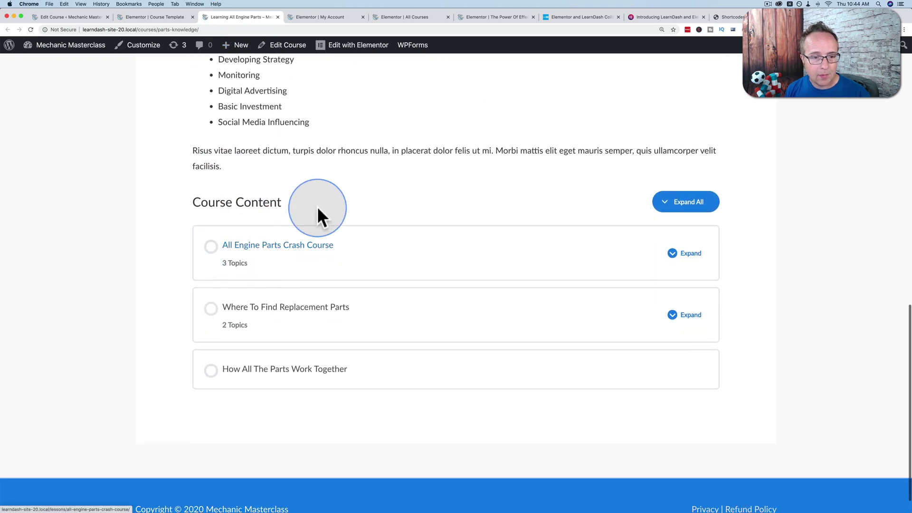
scroll(218, 382, "up", 9)
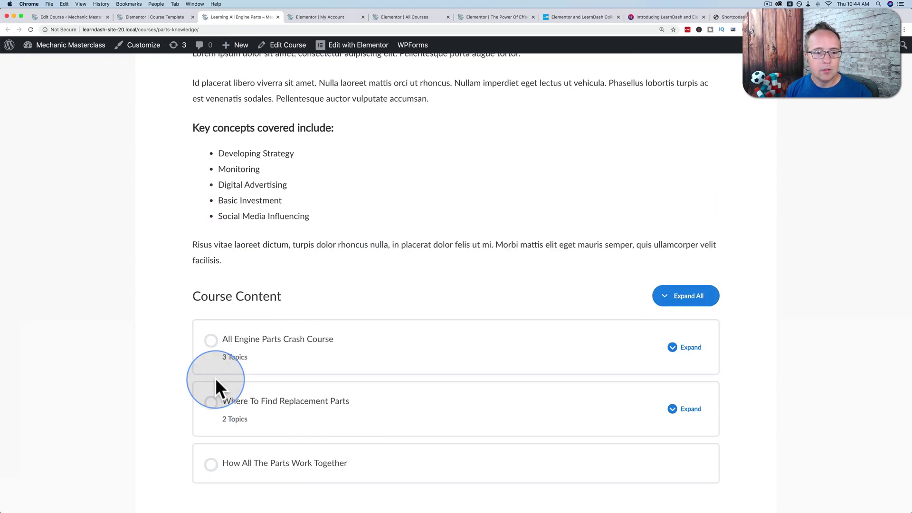
scroll(233, 232, "up", 2)
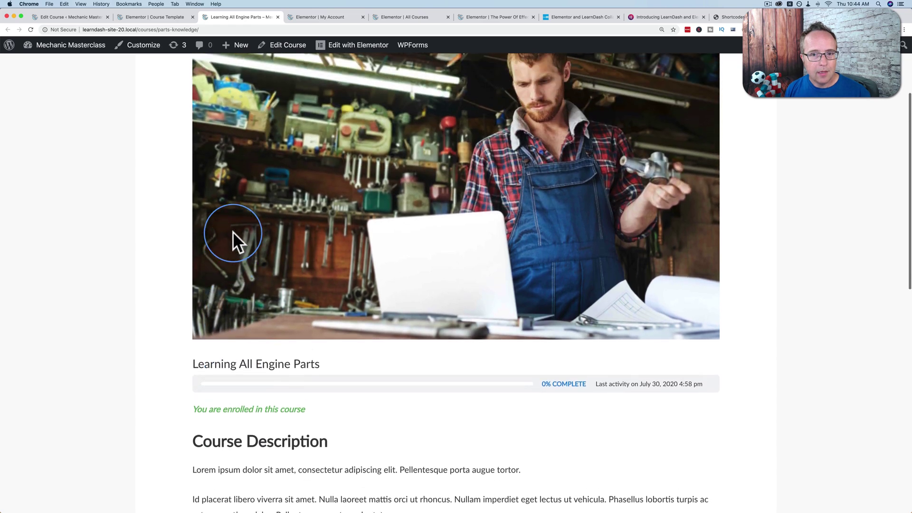
scroll(233, 231, "down", 10)
scroll(232, 231, "down", 1)
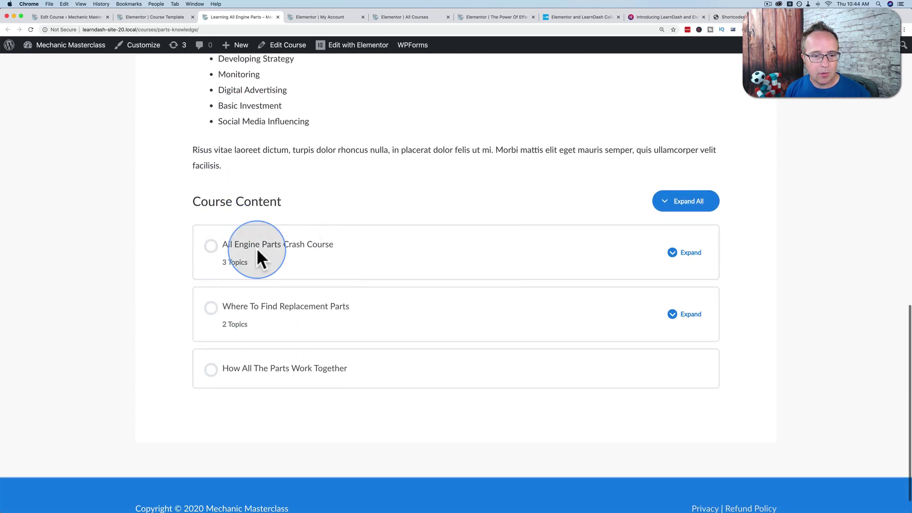
left_click(92, 18)
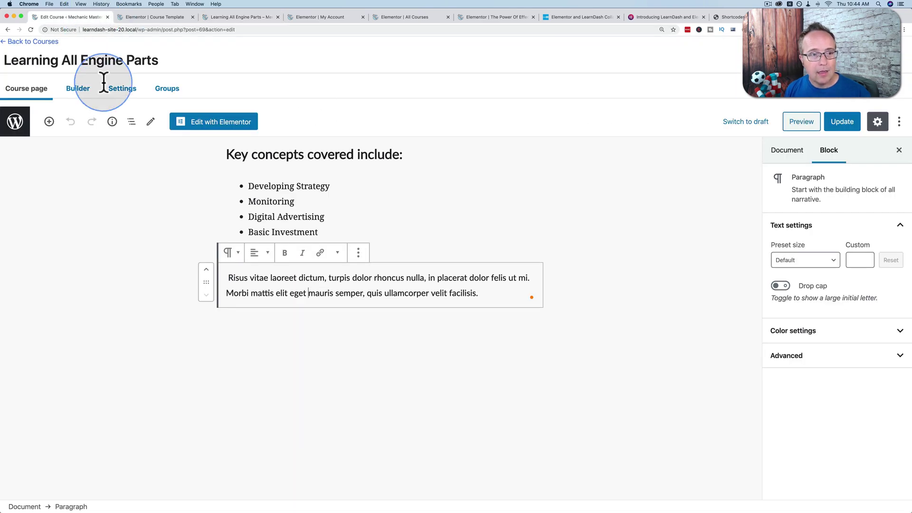